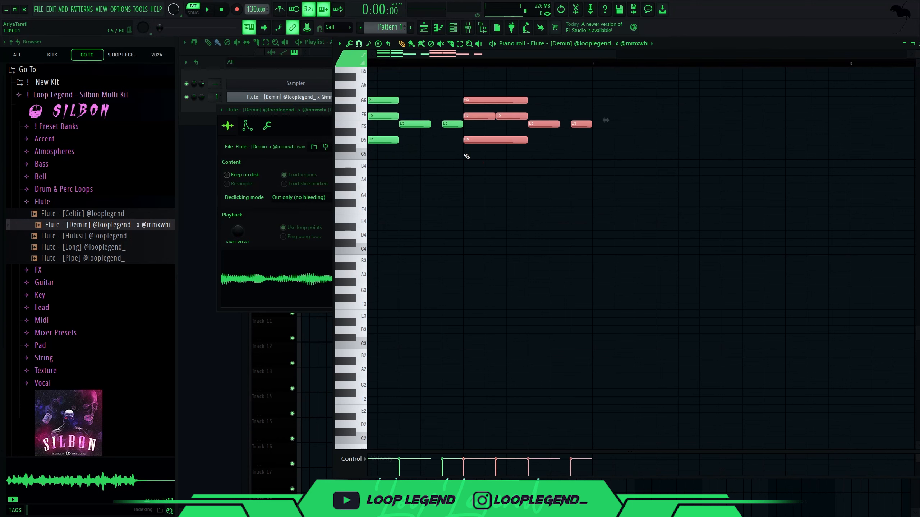
# Step: Raise the flute melody's two long A5 notes to D6 and the first E5 pair to F5, auditioning the pattern
pyautogui.press('space')
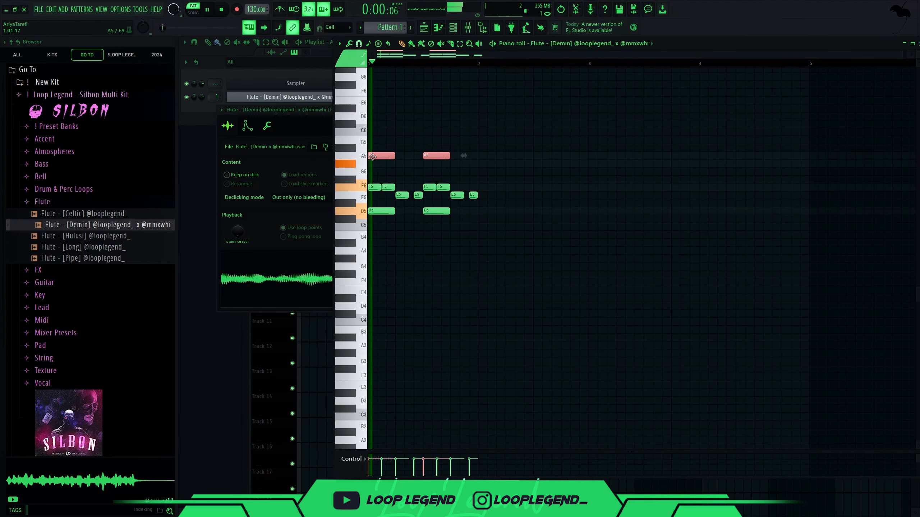
pyautogui.press('space')
pyautogui.moveTo(373, 157); pyautogui.dragTo(364, 113)
pyautogui.press('space')
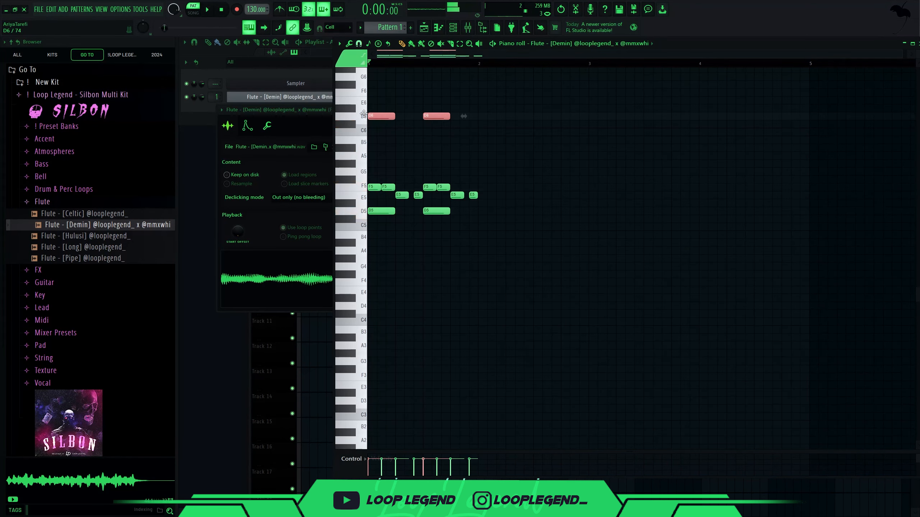
pyautogui.press('space')
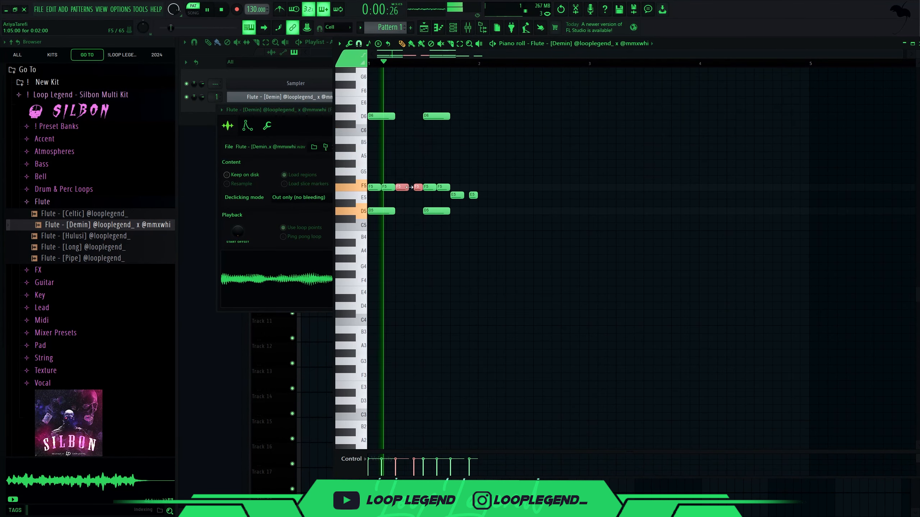
pyautogui.hotkey('ctrl', 'd')
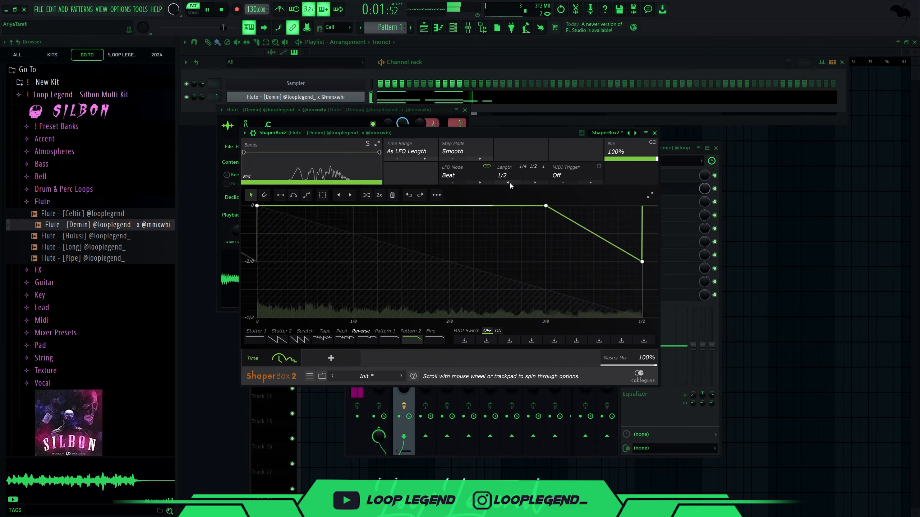
# Step: Apply ShaperBox2's Stutter 2 time curve, flatten its first half by deleting the middle low point, and set the LFO length to 1 Bar
pyautogui.click(286, 339)
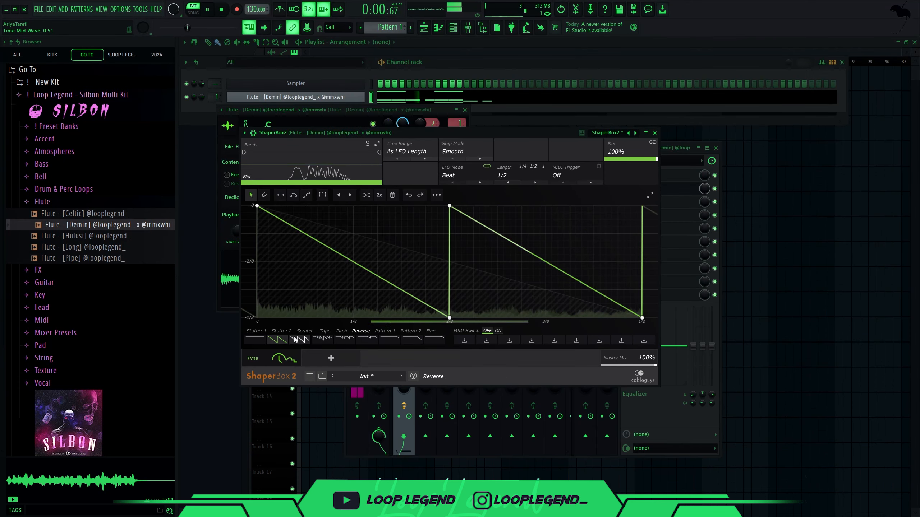
pyautogui.doubleClick(450, 318)
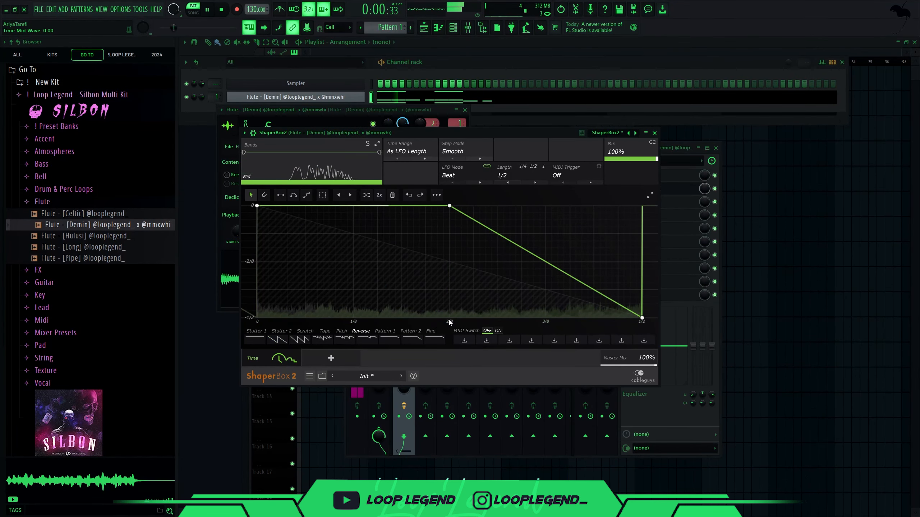
pyautogui.click(535, 183)
pyautogui.click(536, 182)
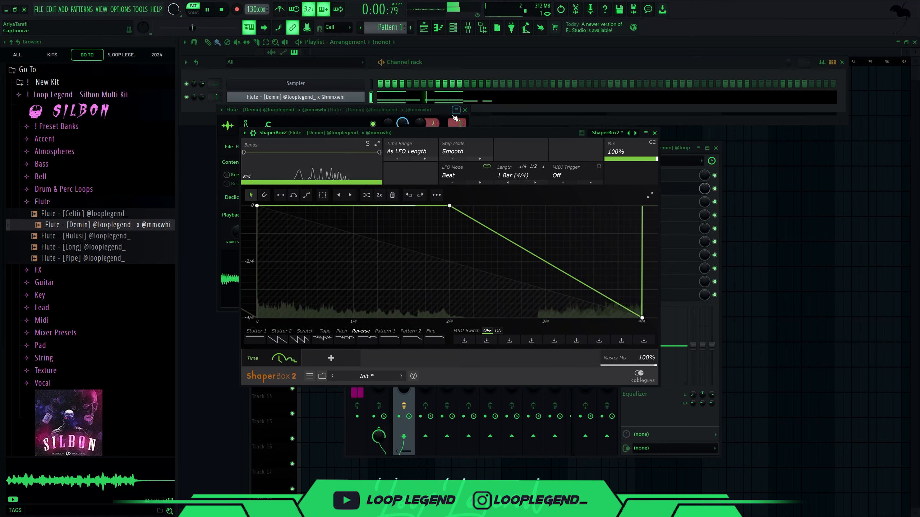
pyautogui.click(654, 133)
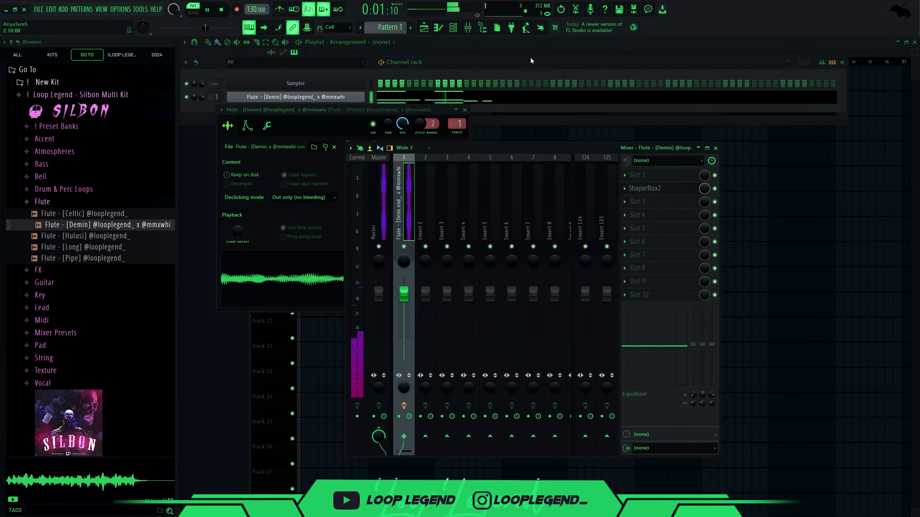
# Step: Repeat the flute's D5 line in the second half of the bar as two notes, each lengthened to one beat
pyautogui.click(468, 28)
pyautogui.click(445, 27)
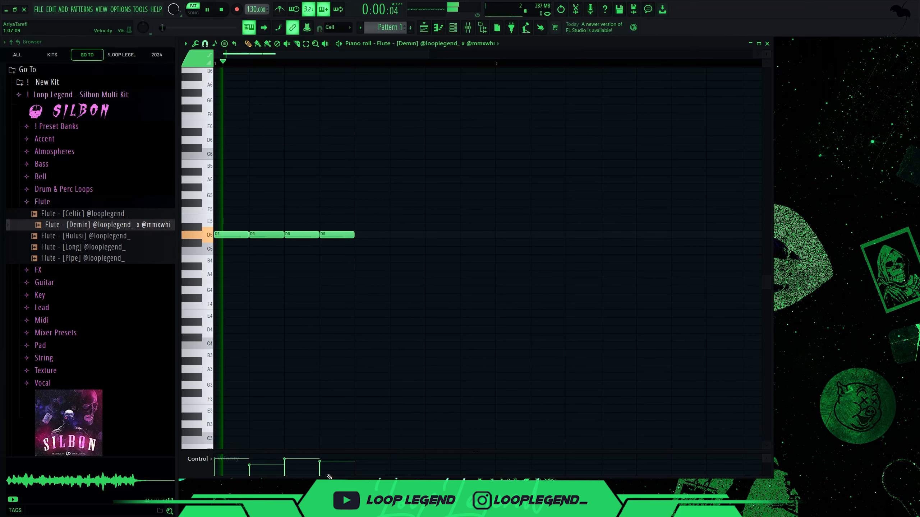
pyautogui.moveTo(373, 258); pyautogui.dragTo(213, 185)
pyautogui.hotkey('ctrl', 'b')
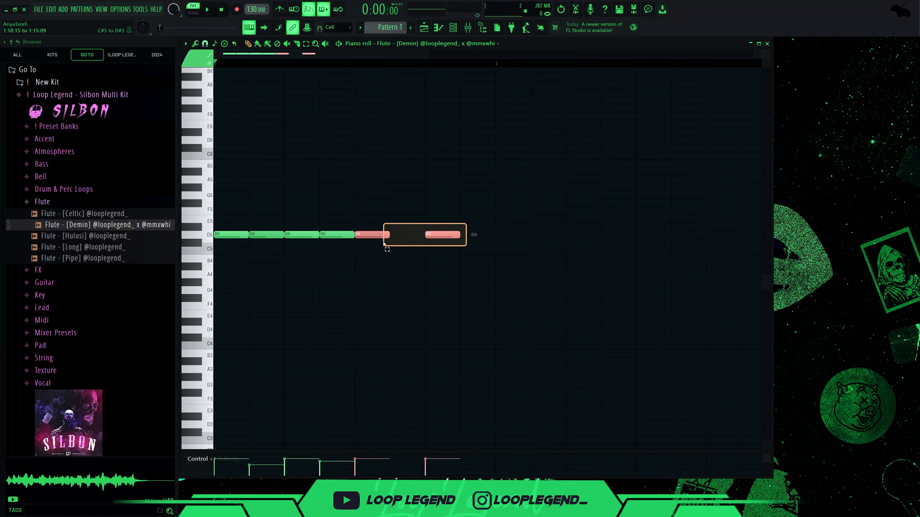
pyautogui.moveTo(405, 235); pyautogui.dragTo(422, 235)
pyautogui.press('space')
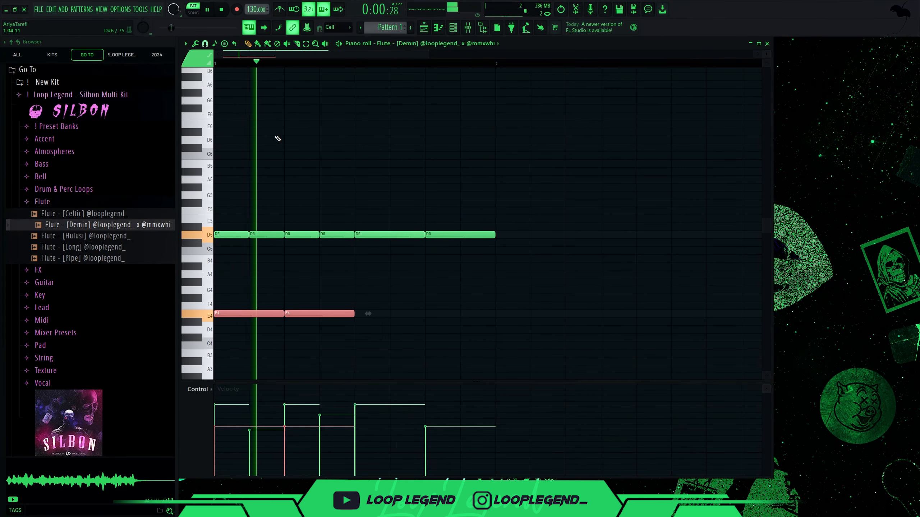
# Step: Transpose the two selected long E4 notes up to A5, auditioning them with the D5 line
pyautogui.hotkey('ctrl', 'Up')
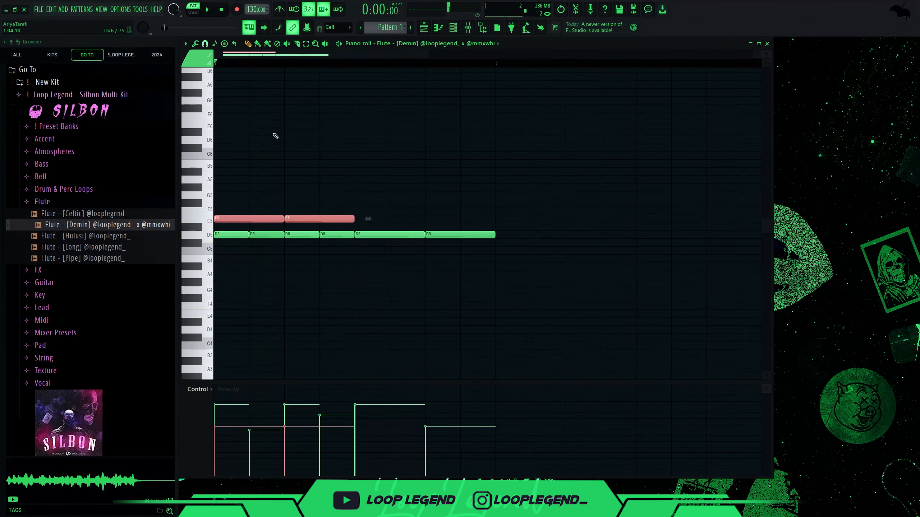
pyautogui.press('space')
pyautogui.hotkey('shift', 'Up')
pyautogui.hotkey('shift', 'Up')
pyautogui.hotkey('shift', 'Up')
pyautogui.hotkey('shift', 'Up')
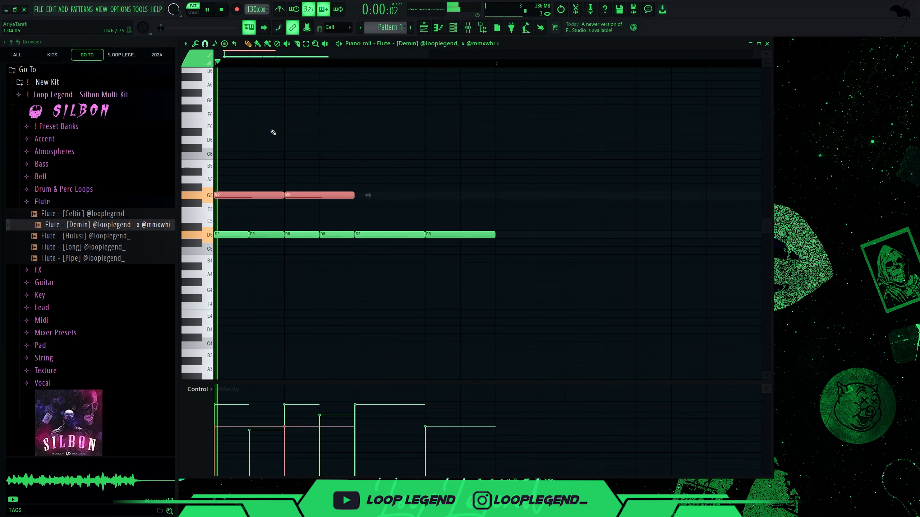
pyautogui.press('space')
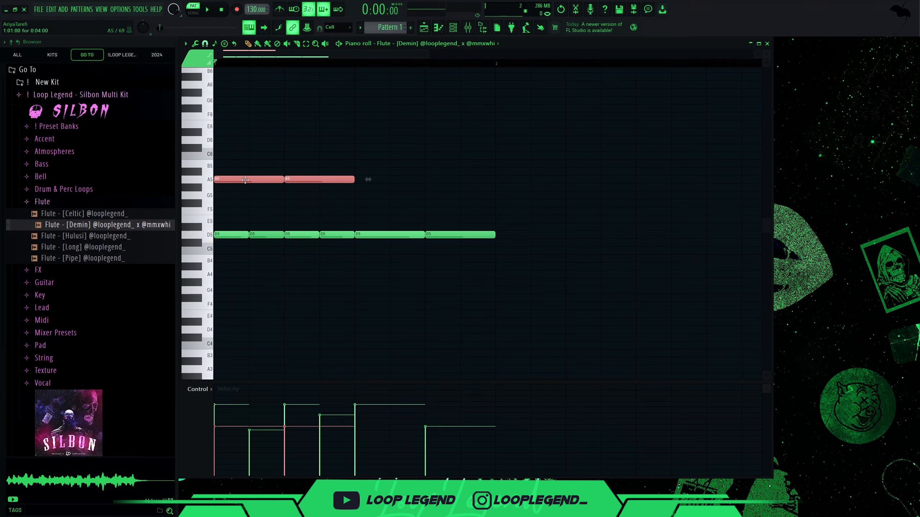
pyautogui.press('space')
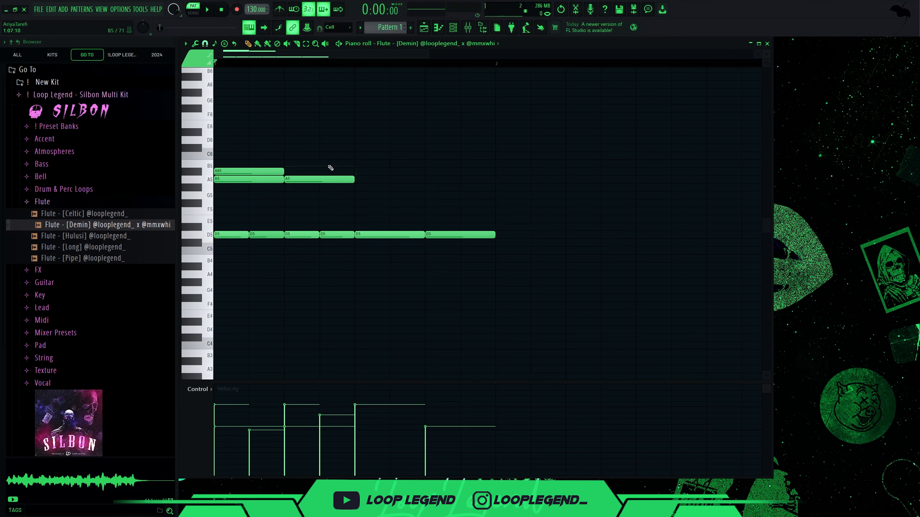
# Step: Repeat the A#5 and A5 notes in the second half of the bar and play the pattern
pyautogui.moveTo(330, 167); pyautogui.dragTo(219, 189)
pyautogui.hotkey('ctrl', 'b')
pyautogui.press('space')
pyautogui.keyDown('ctrl'); pyautogui.click(413, 191); pyautogui.keyUp('ctrl')
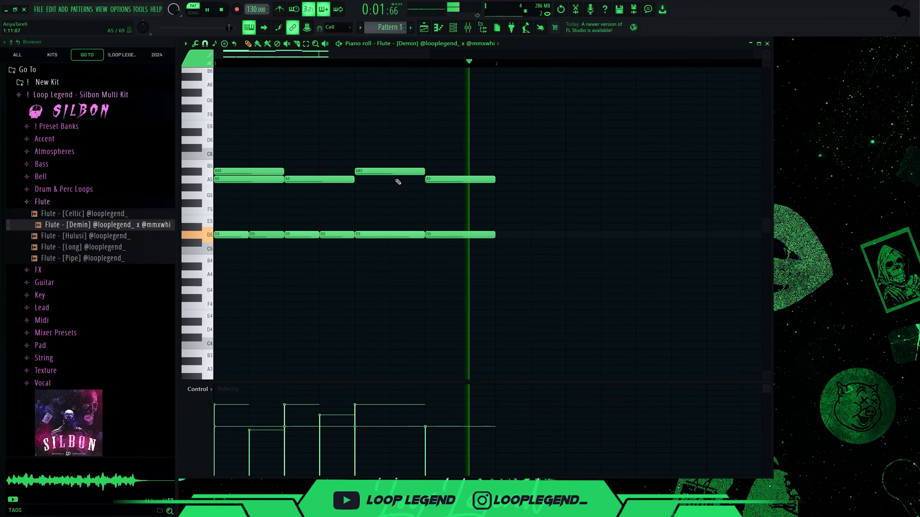
# Step: Set the LFO length to 1/2 and the mix to 90% in ShaperBox2 on the flute's mixer track
pyautogui.click(467, 28)
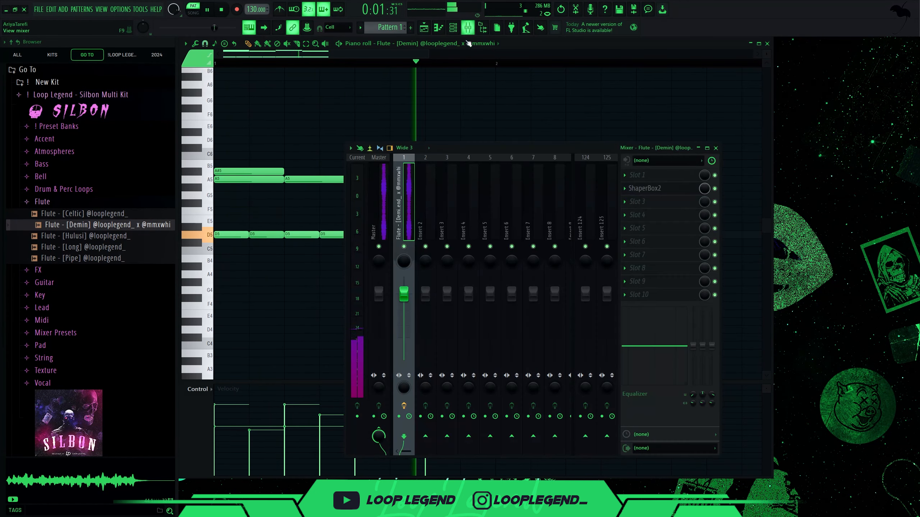
pyautogui.click(662, 187)
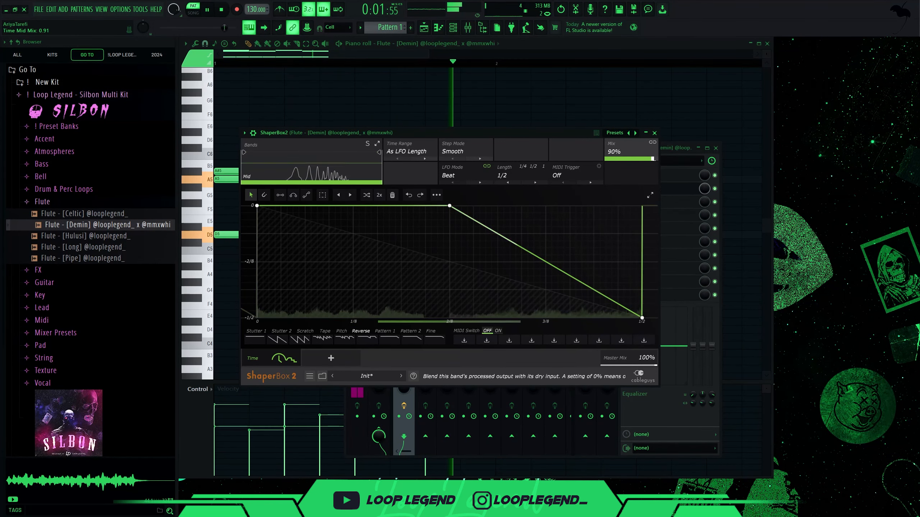
pyautogui.press('F7')
# Step: Add one-beat D6 notes on beats 2 and 4 above the A5 notes and play the pattern
pyautogui.click(289, 140)
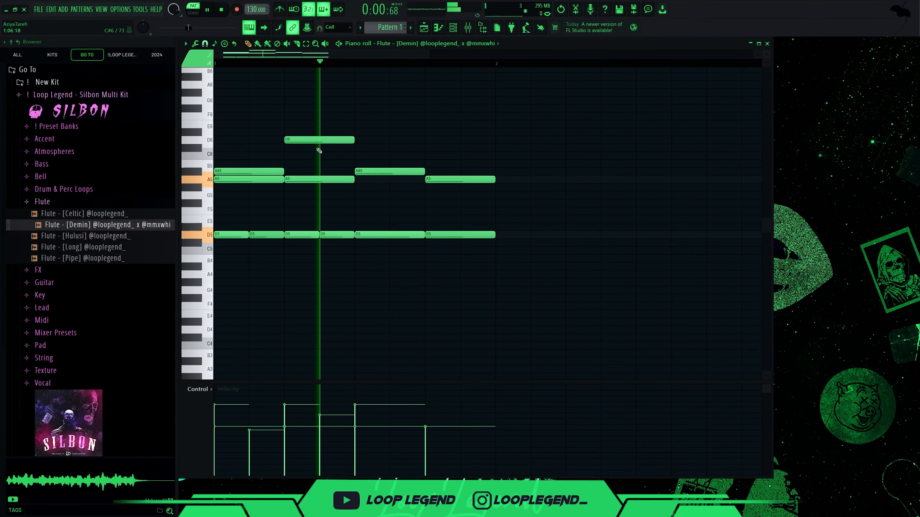
pyautogui.press('space')
pyautogui.click(427, 141)
pyautogui.press('space')
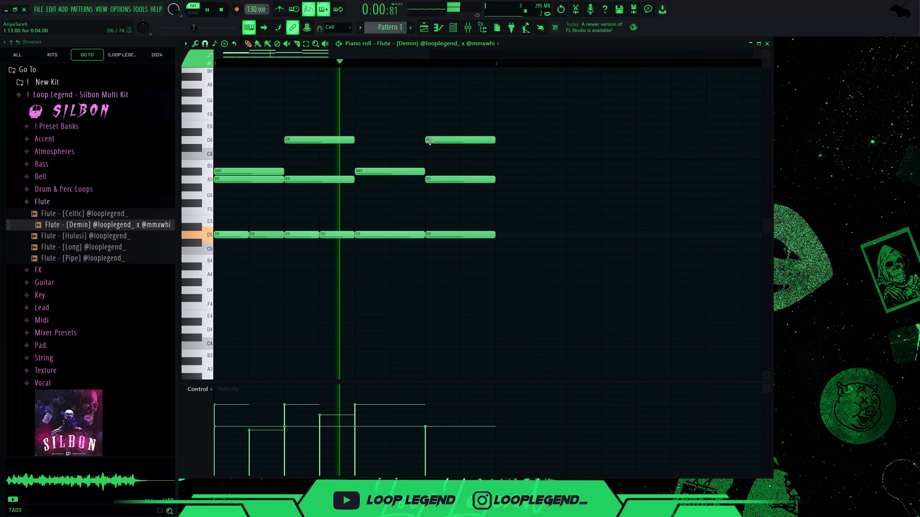
# Step: Assign note colour 5 to the last D6 note and place a matching D7 slide note above it
pyautogui.click(208, 60)
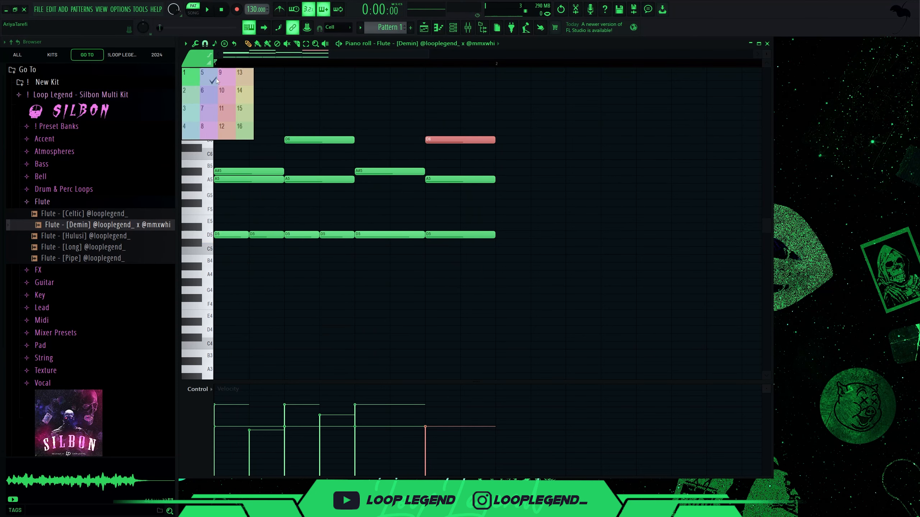
pyautogui.click(210, 78)
pyautogui.scroll(3, 285, 77)
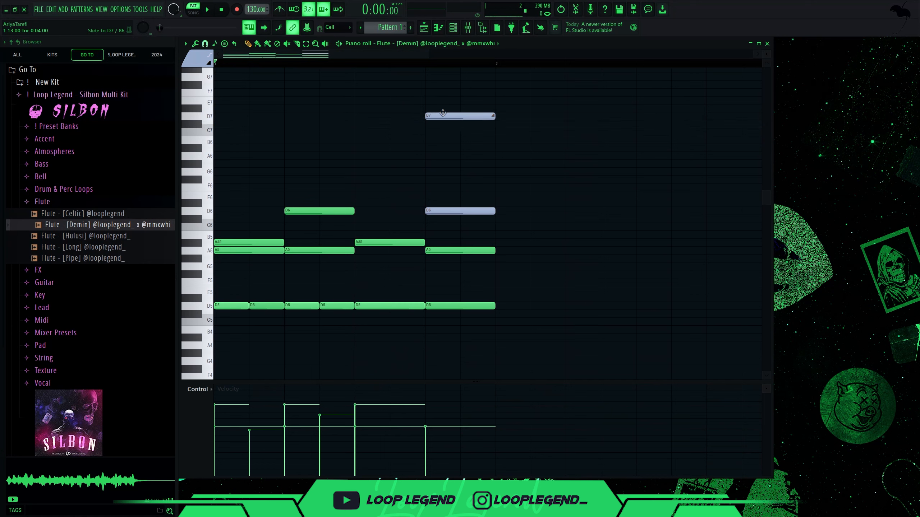
pyautogui.click(205, 44)
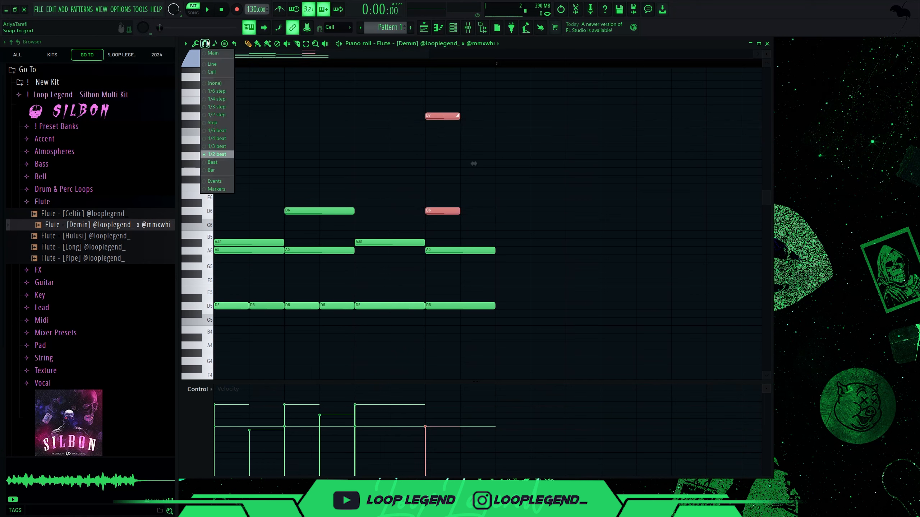
pyautogui.click(228, 114)
pyautogui.hotkey('shift', 'd')
pyautogui.hotkey('ctrl', 'b')
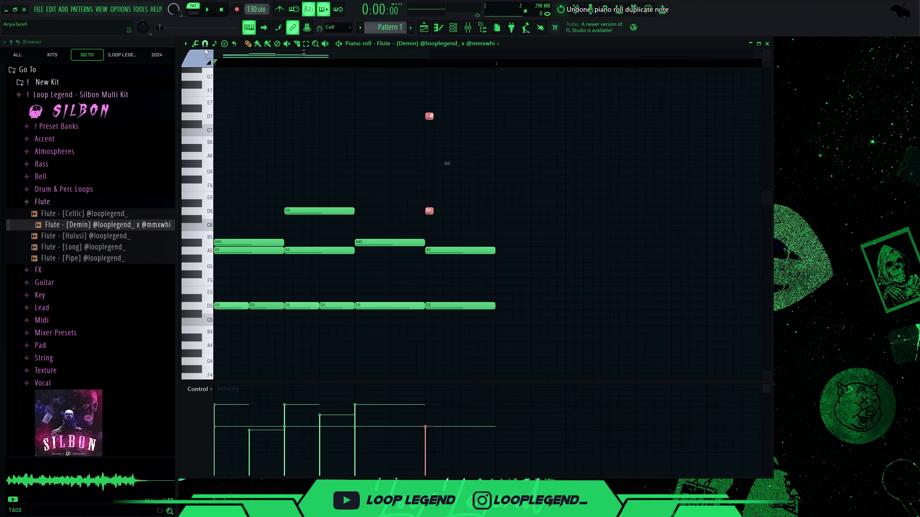
# Step: Set the snap to 1/4 beat and fill the last beat with four short repeats of the D6 and D7 slide pair
pyautogui.click(204, 50)
pyautogui.click(225, 139)
pyautogui.hotkey('ctrl', 'b')
pyautogui.hotkey('ctrl', 'b')
pyautogui.hotkey('ctrl', 'b')
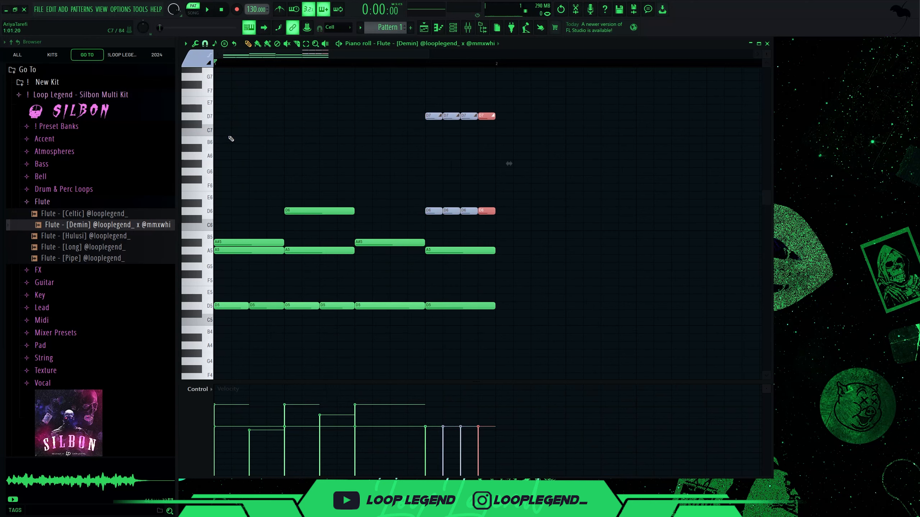
# Step: Shorten the D7 slide notes and raise the velocity of the four D6 notes below them
pyautogui.press('space')
pyautogui.moveTo(510, 192); pyautogui.dragTo(424, 237)
pyautogui.moveTo(512, 143); pyautogui.dragTo(431, 116)
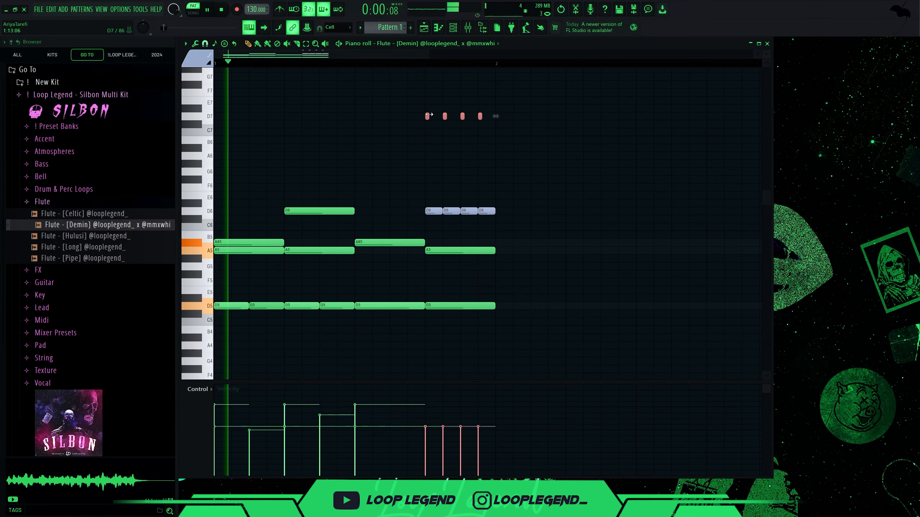
pyautogui.moveTo(551, 184); pyautogui.dragTo(427, 212)
pyautogui.scroll(-3, 431, 199)
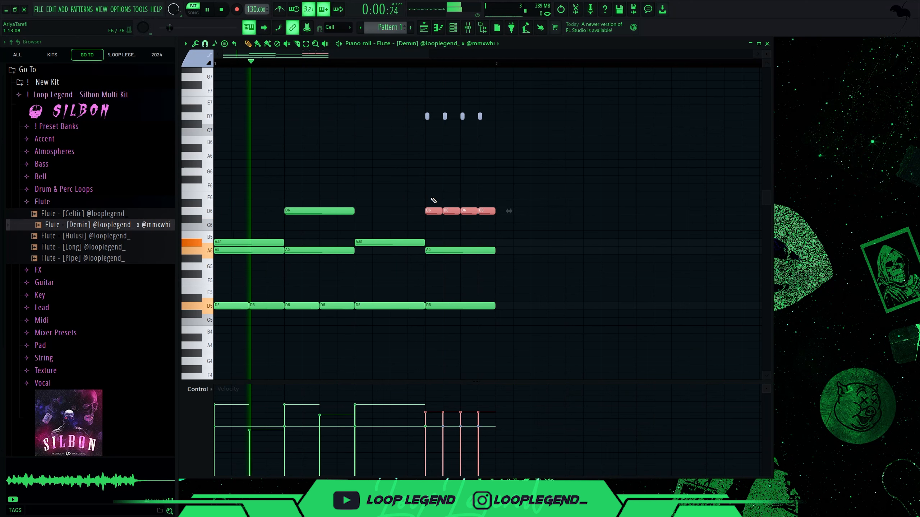
pyautogui.keyDown('ctrl'); pyautogui.click(429, 199); pyautogui.keyUp('ctrl')
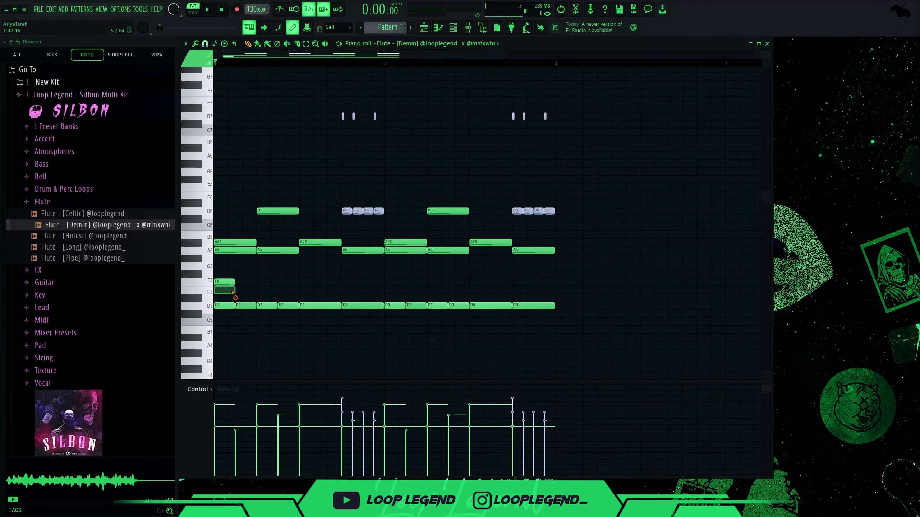
# Step: Add E5, F5, F5 and E5 notes between the D5 and A5 lines in the first bar, and duplicate that inner line
pyautogui.click(261, 291)
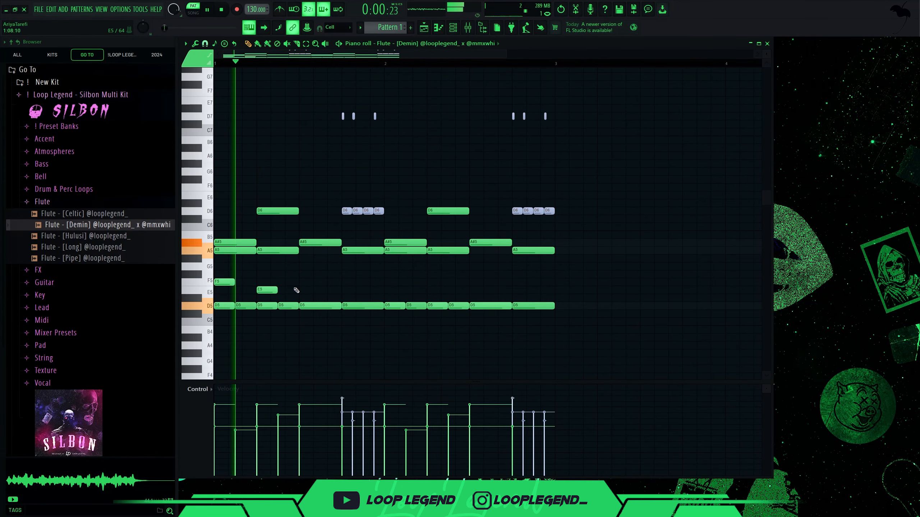
pyautogui.click(306, 282)
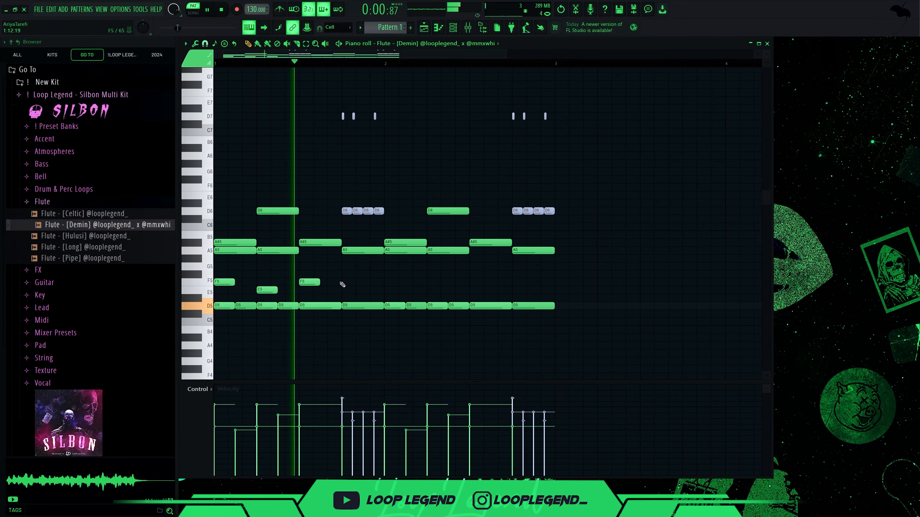
pyautogui.click(348, 282)
pyautogui.click(375, 290)
pyautogui.moveTo(389, 290); pyautogui.dragTo(217, 273)
pyautogui.hotkey('ctrl', 'b')
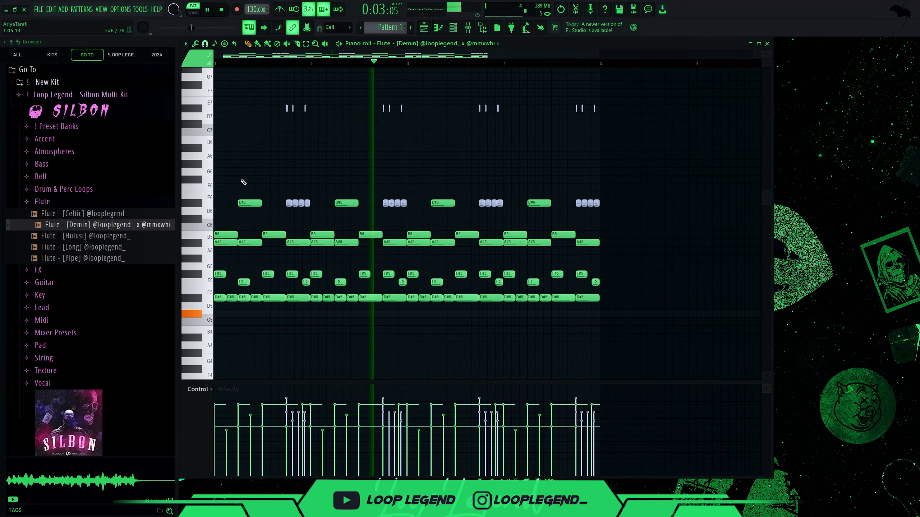
pyautogui.press('Up')
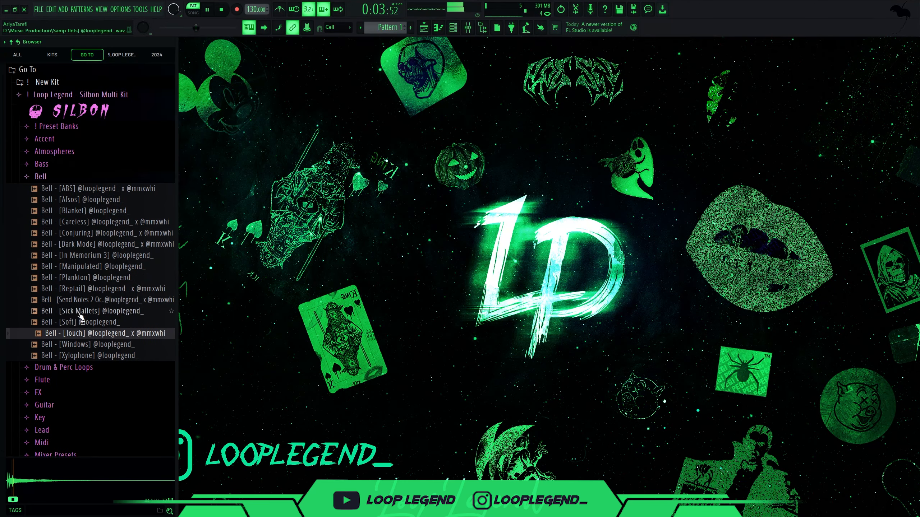
# Step: Load the "Send Notes 2 Octave Down!" bell one-shot into a new channel and place an E2 note at the start of its piano roll
pyautogui.click(87, 300)
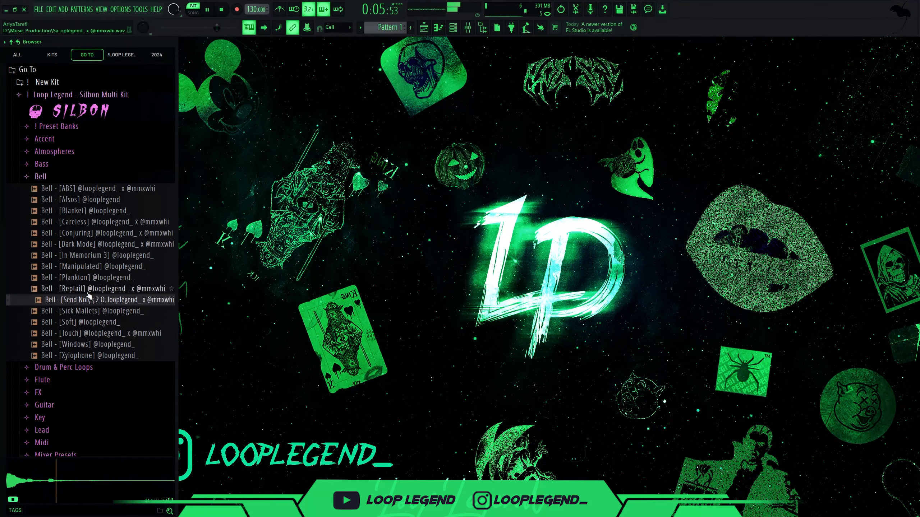
pyautogui.rightClick(88, 297)
pyautogui.click(100, 310)
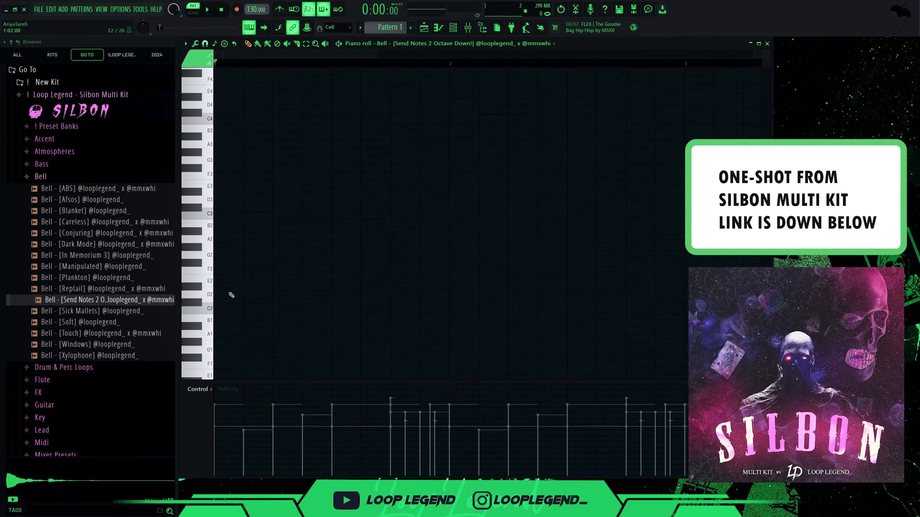
pyautogui.click(194, 214)
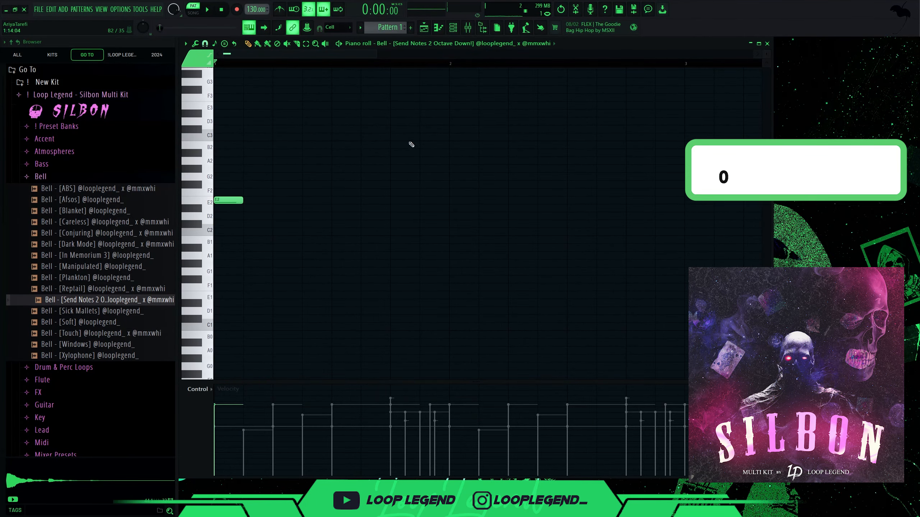
# Step: Extend the E2 bell note to one full bar and add a matching bar-long E3 note an octave above
pyautogui.click(451, 144)
pyautogui.hotkey('ctrl', 'l')
pyautogui.rightClick(465, 147)
pyautogui.press('space')
pyautogui.scroll(-3, 435, 174)
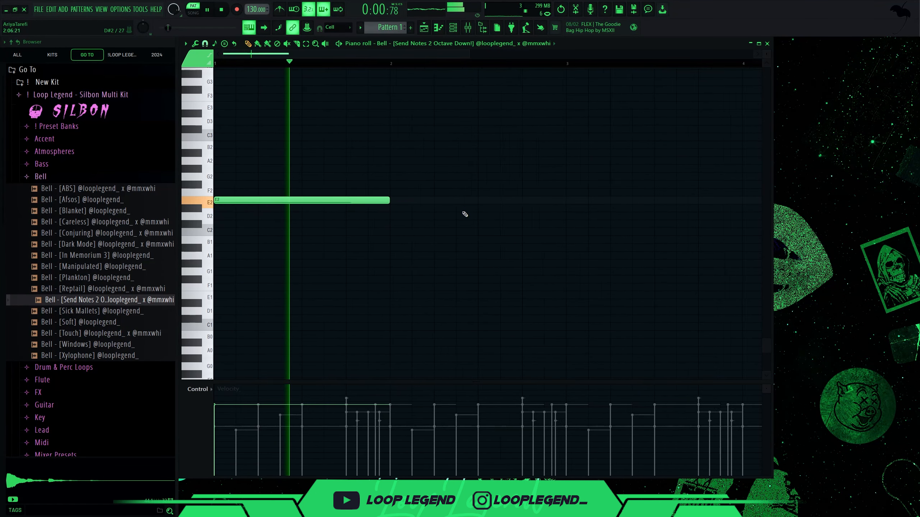
pyautogui.press('space')
pyautogui.moveTo(301, 201); pyautogui.dragTo(264, 114)
pyautogui.scroll(3, 250, 120)
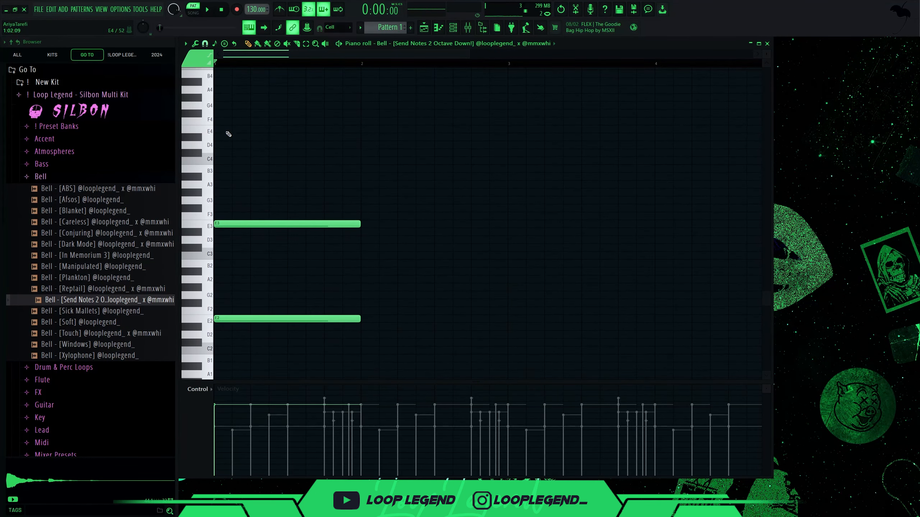
# Step: Switch to the blue note colour group and add an E4 note at the start with a short B3 slide note
pyautogui.click(209, 62)
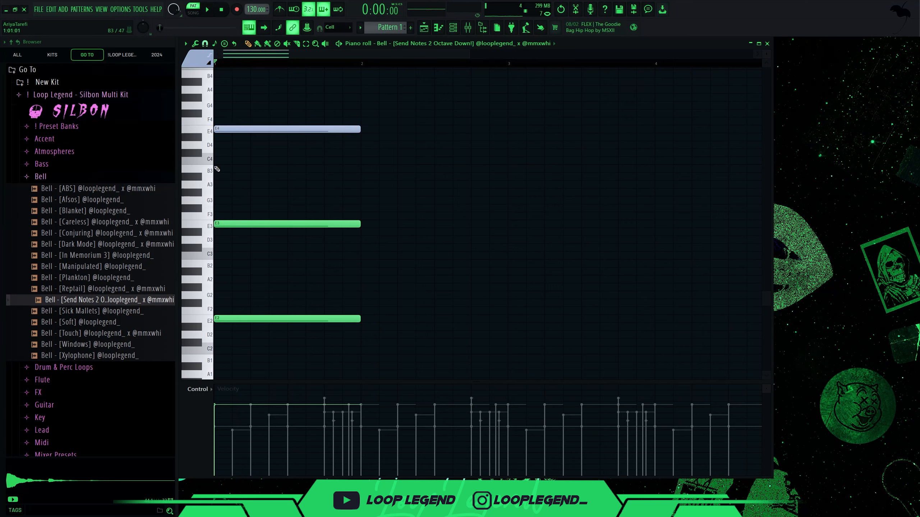
pyautogui.press('space')
pyautogui.click(236, 169)
pyautogui.press('space')
pyautogui.press('space')
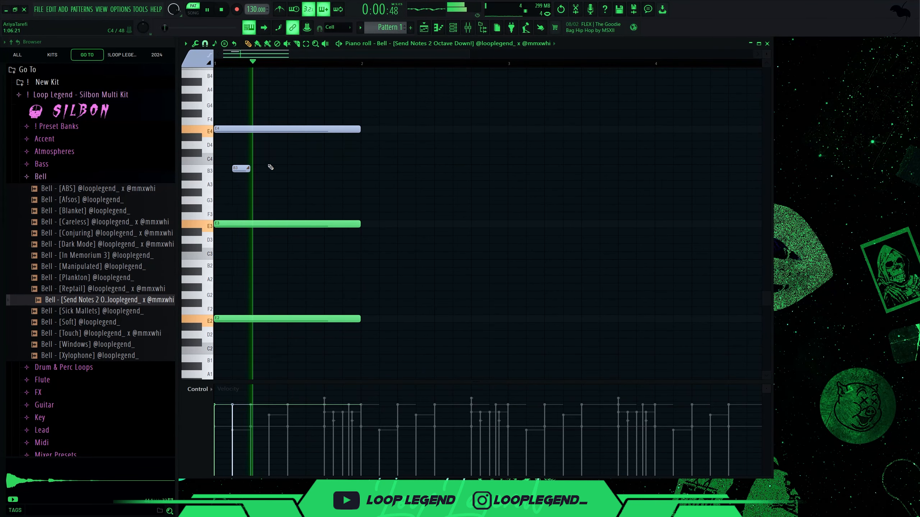
pyautogui.press('space')
# Step: Duplicate the half-bar E4 and B3 slide pair into the bar's second half and move the copied slide to G4
pyautogui.moveTo(304, 110); pyautogui.dragTo(217, 175)
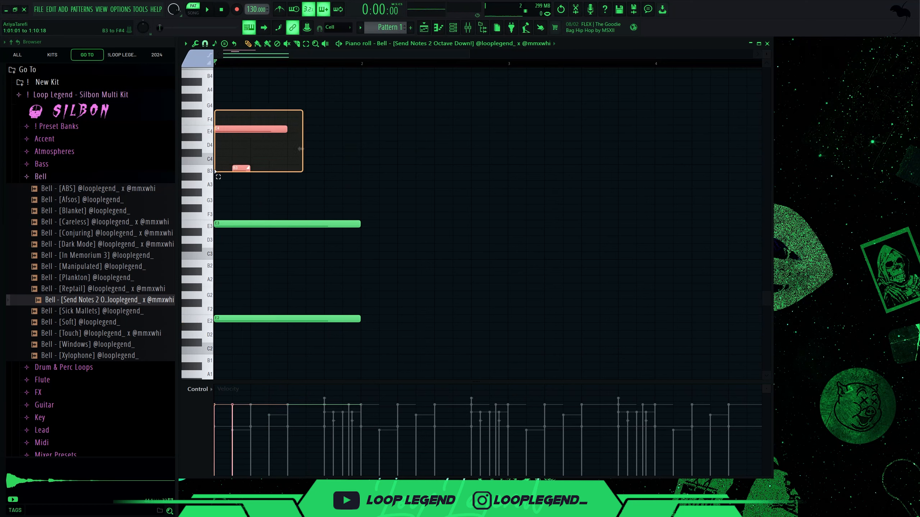
pyautogui.hotkey('ctrl', 'b')
pyautogui.moveTo(291, 162); pyautogui.dragTo(326, 173)
pyautogui.press('space')
pyautogui.moveTo(314, 168); pyautogui.dragTo(314, 185)
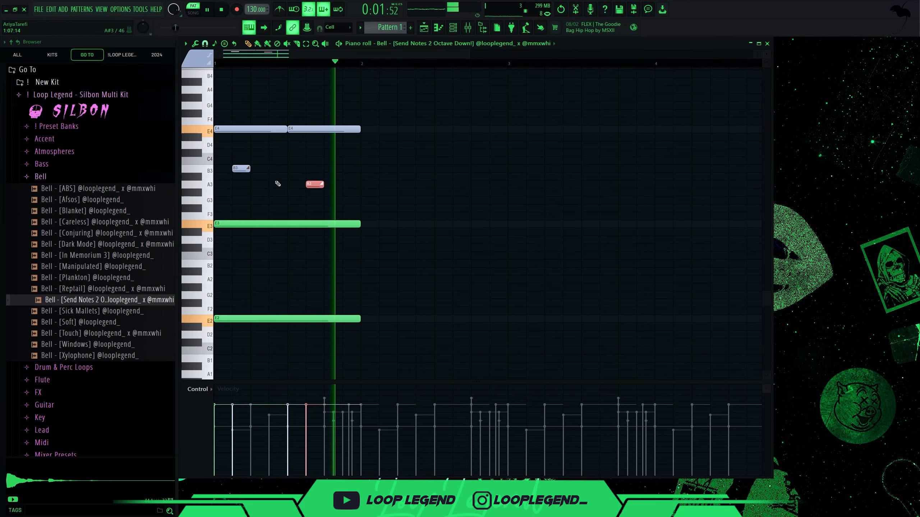
pyautogui.moveTo(308, 189); pyautogui.dragTo(308, 205)
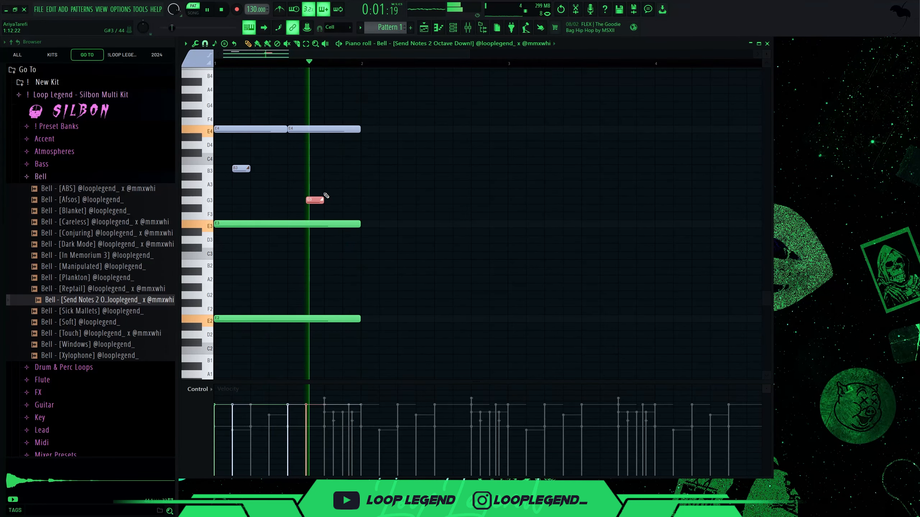
pyautogui.hotkey('ctrl', 'Up')
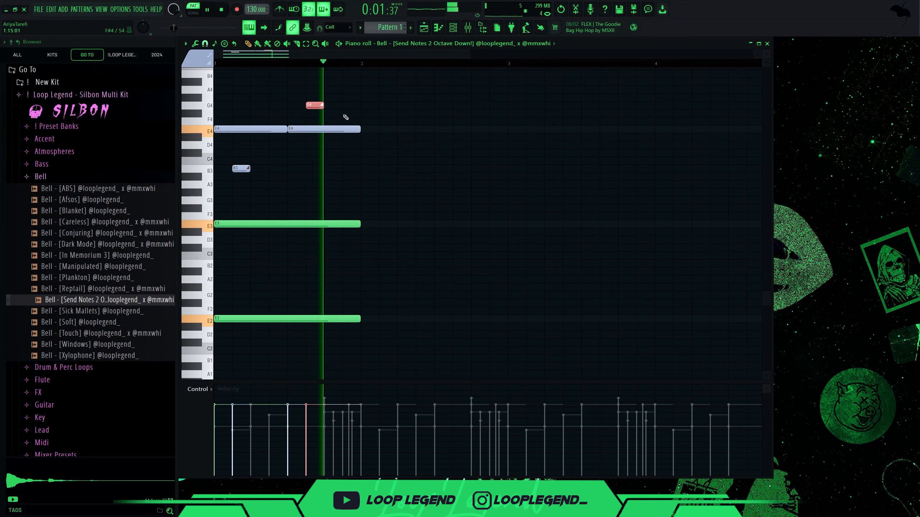
# Step: Add an E4 slide note right after the G4 slide and duplicate the whole bar into bar two
pyautogui.moveTo(314, 109); pyautogui.dragTo(313, 117)
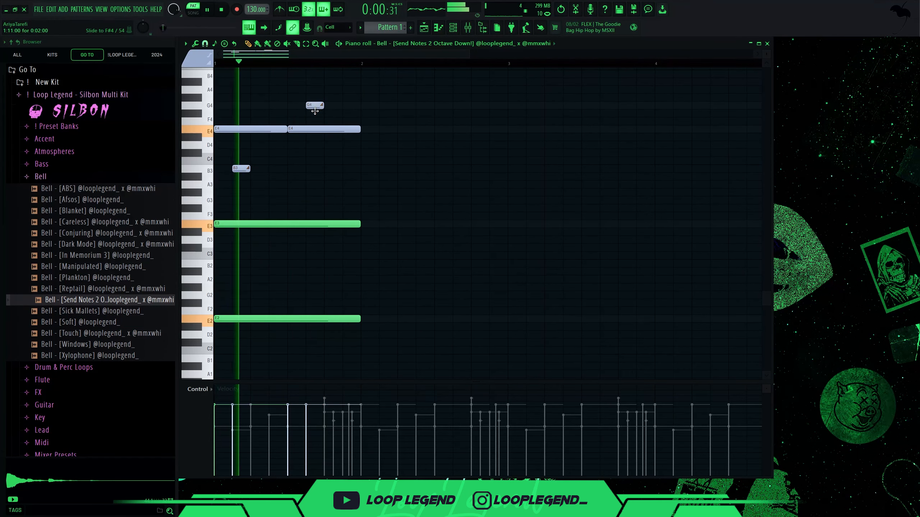
pyautogui.click(349, 115)
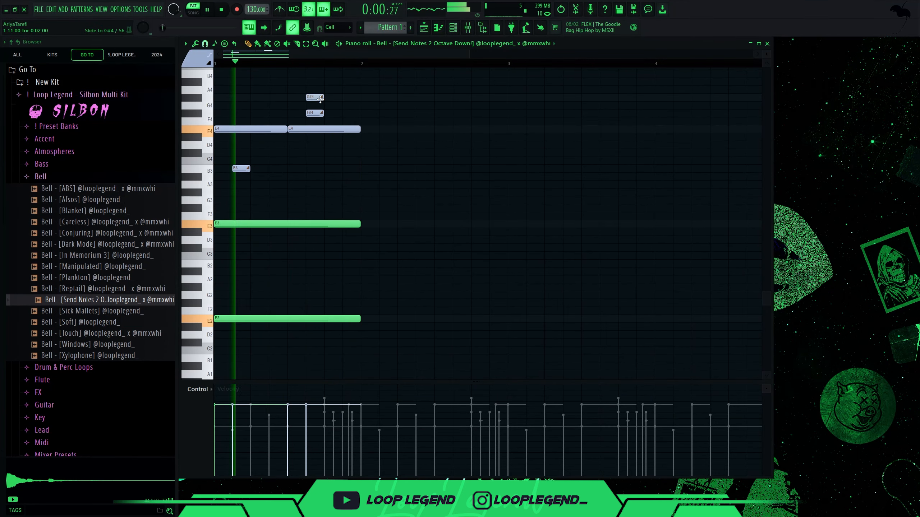
pyautogui.moveTo(320, 99); pyautogui.dragTo(340, 128)
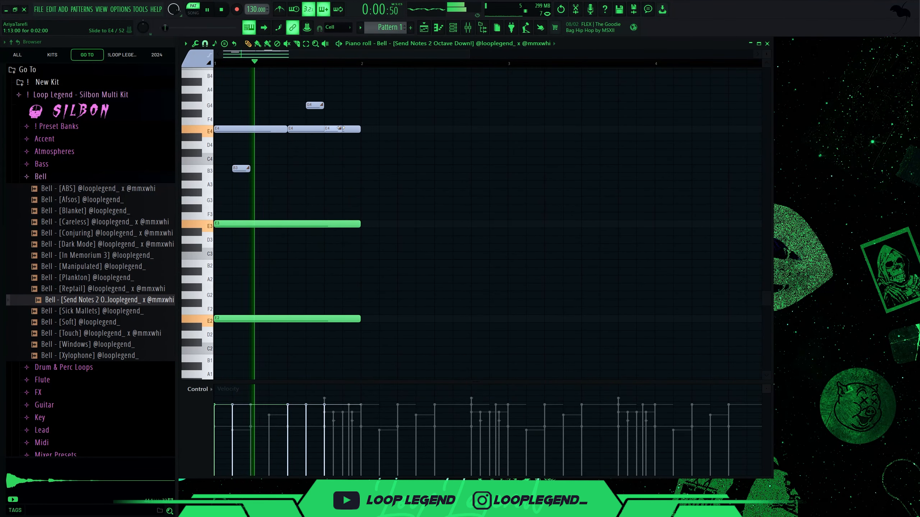
pyautogui.hotkey('ctrl', 'b')
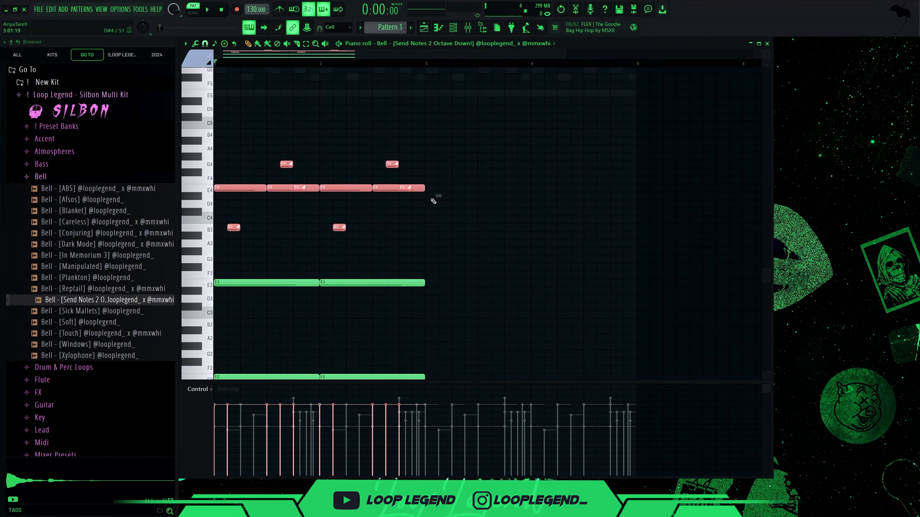
# Step: Compress the two-bar slide phrase into one bar with its last slide on F#4, and duplicate it into bar two
pyautogui.moveTo(433, 199); pyautogui.dragTo(353, 189)
pyautogui.press('space')
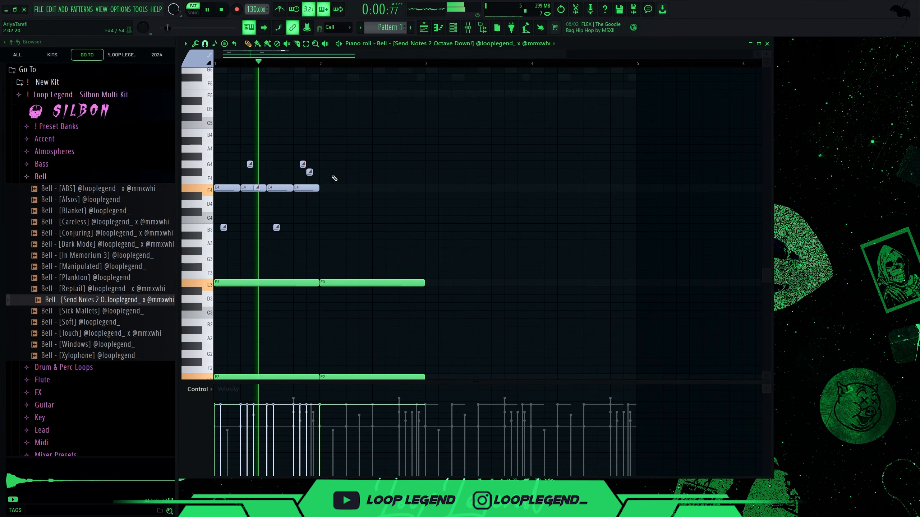
pyautogui.moveTo(368, 113); pyautogui.dragTo(218, 250)
pyautogui.hotkey('ctrl', 'b')
pyautogui.scroll(-2, 275, 197)
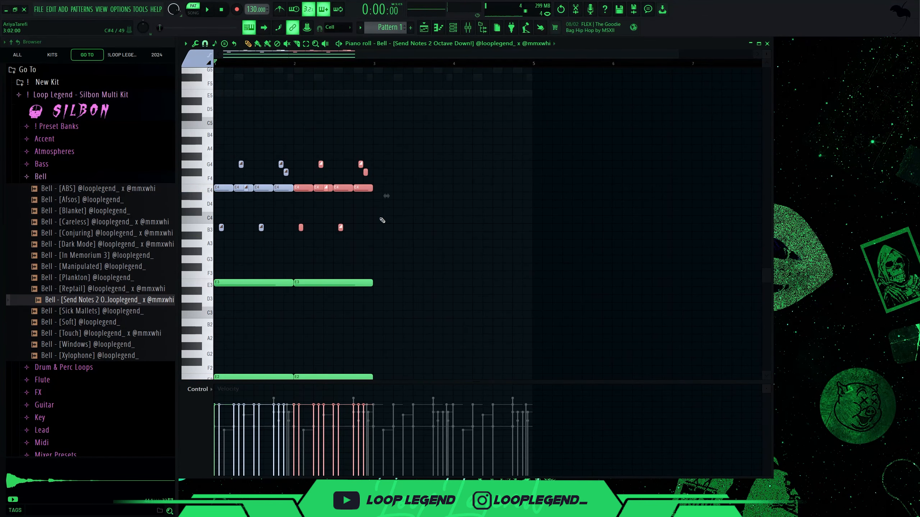
# Step: Compress the last half bar of the slide phrase in bar two and flip those notes horizontally
pyautogui.moveTo(388, 231); pyautogui.dragTo(339, 144)
pyautogui.scroll(2, 343, 147)
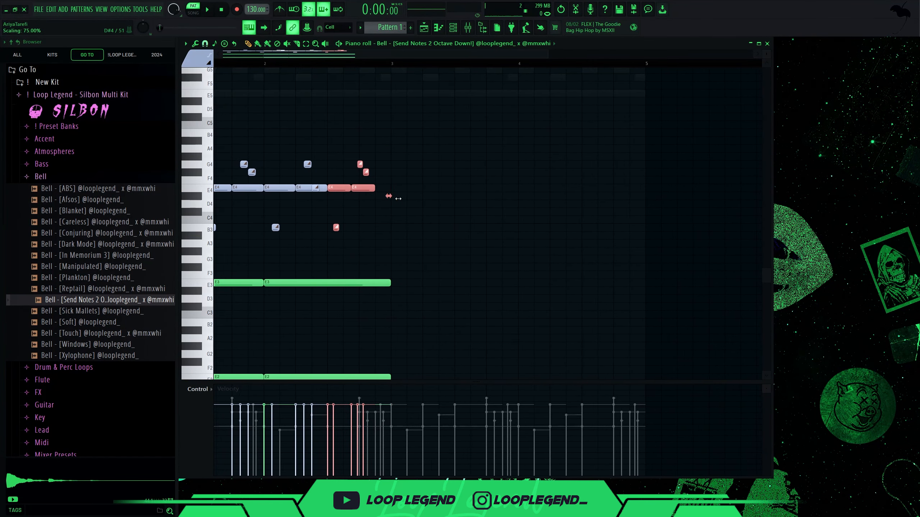
pyautogui.hotkey('alt', 'y')
pyautogui.press('space')
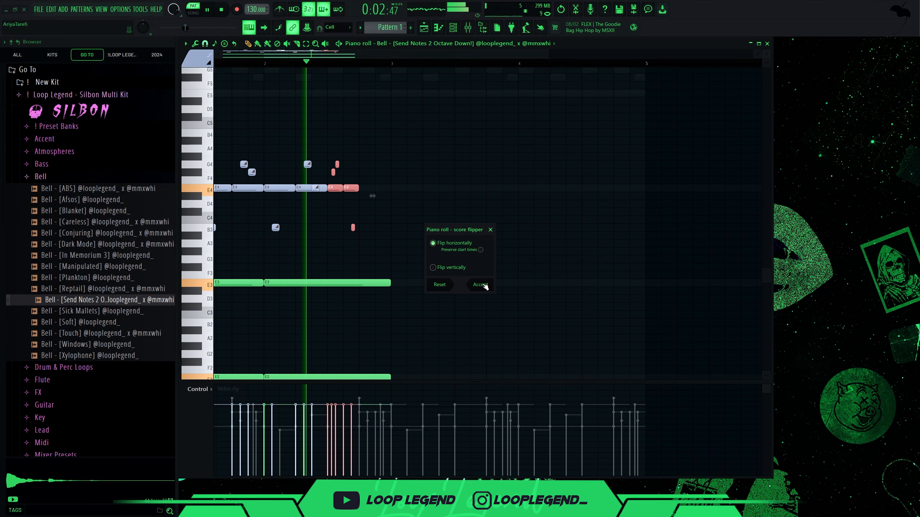
pyautogui.click(485, 284)
pyautogui.press('space')
pyautogui.scroll(2, 364, 196)
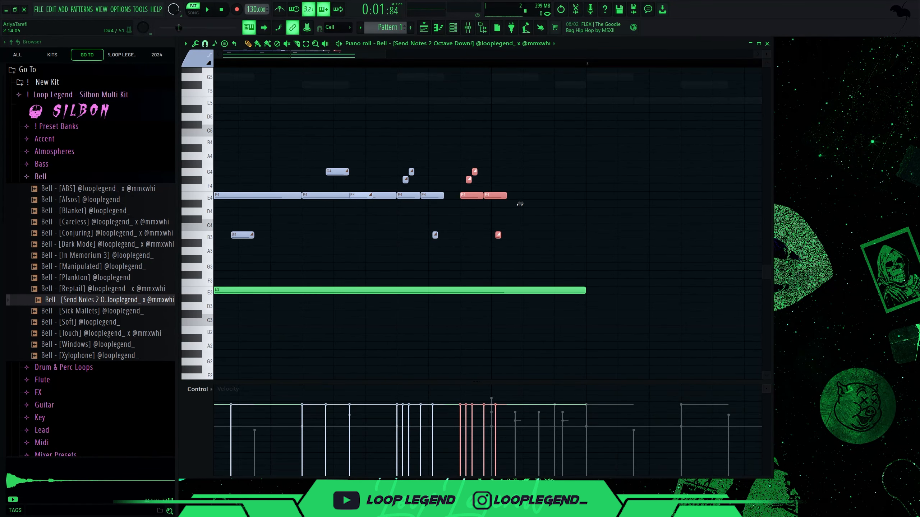
# Step: Repeat the short flipped group near the end of bar two and duplicate the two-bar phrase across four bars
pyautogui.hotkey('ctrl', 'b')
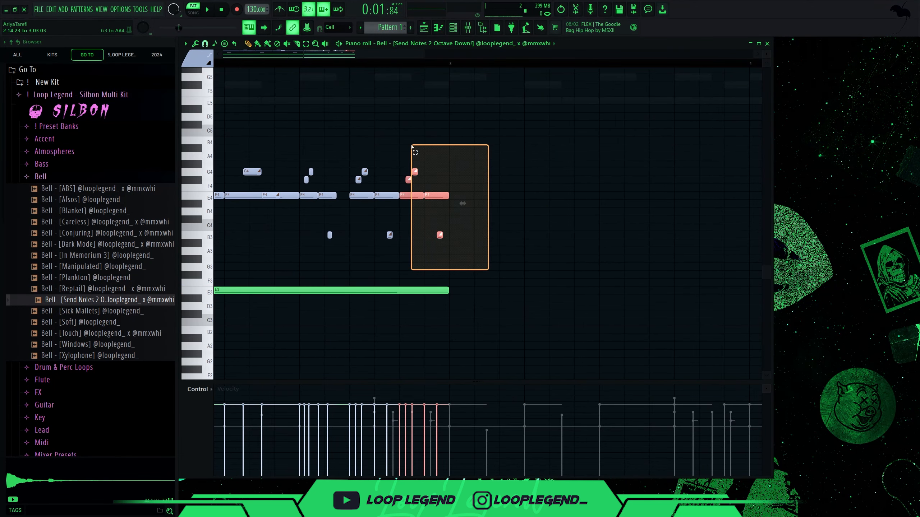
pyautogui.hotkey('ctrl', 'Down')
pyautogui.press('space')
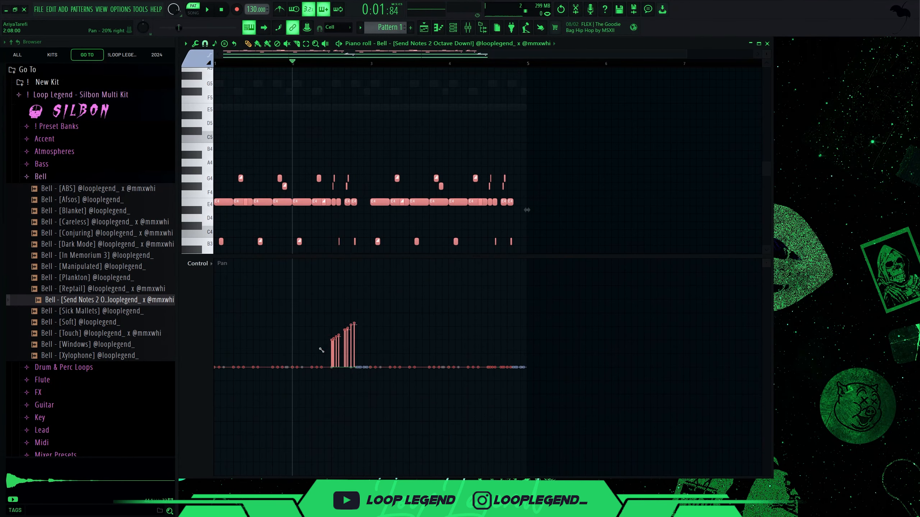
# Step: Draw gradual pan ramps from centre to right for the bell notes across each two-bar phrase
pyautogui.press('space')
pyautogui.moveTo(322, 350); pyautogui.dragTo(195, 368)
pyautogui.moveTo(522, 318)
pyautogui.mouseDown()
pyautogui.moveTo(409, 359)
pyautogui.moveTo(365, 361)
pyautogui.mouseUp()
pyautogui.scroll(-3, 495, 228)
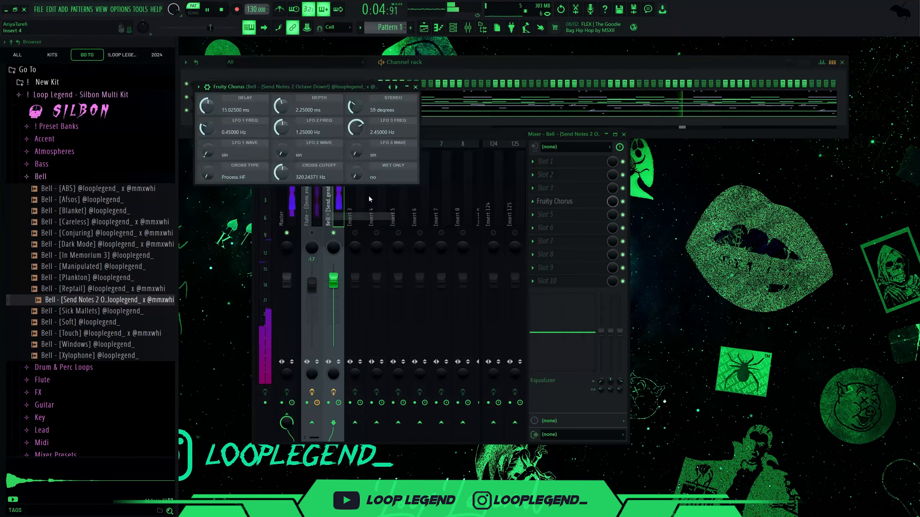
# Step: Add Fruity Parametric EQ 2 and ValhallaRoom to the bell's mixer track, with the reverb at 37.1% mix and 39.4% depth
pyautogui.moveTo(609, 206); pyautogui.dragTo(609, 232)
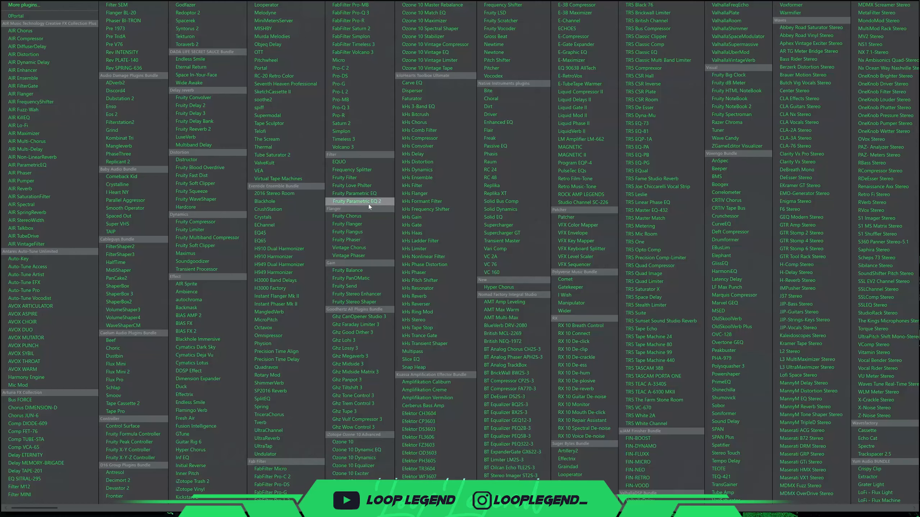
pyautogui.click(369, 204)
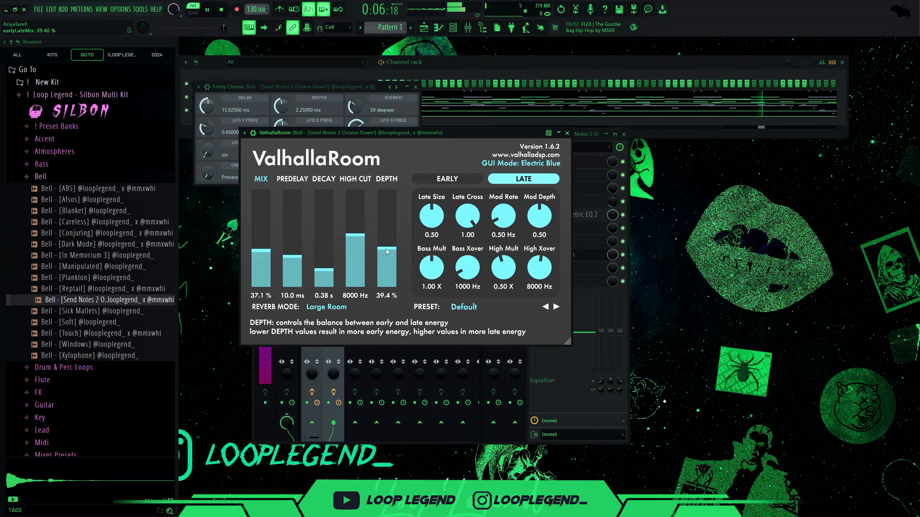
pyautogui.press('Escape')
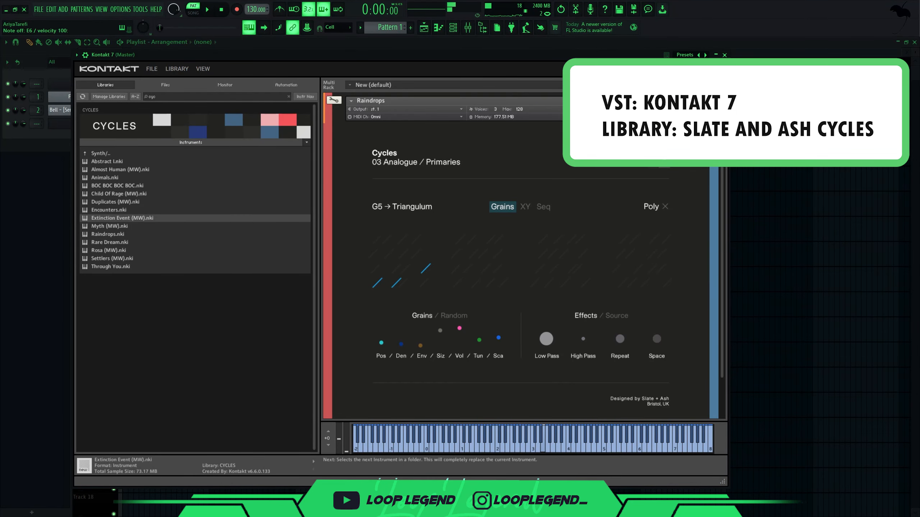
# Step: Load the Rare Dream instrument from the Cycles library in Kontakt 7 and lower its Space effect
pyautogui.click(584, 100)
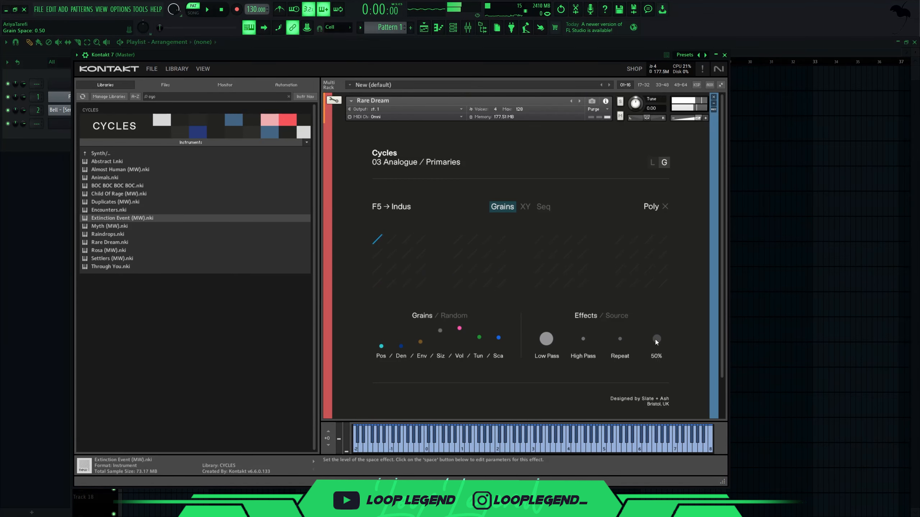
pyautogui.moveTo(655, 340); pyautogui.dragTo(644, 398)
# Step: In the Kontakt 7 piano roll, lower the second E6 note an octave to E5 and set the snap to 1/2 beat
pyautogui.press('F7')
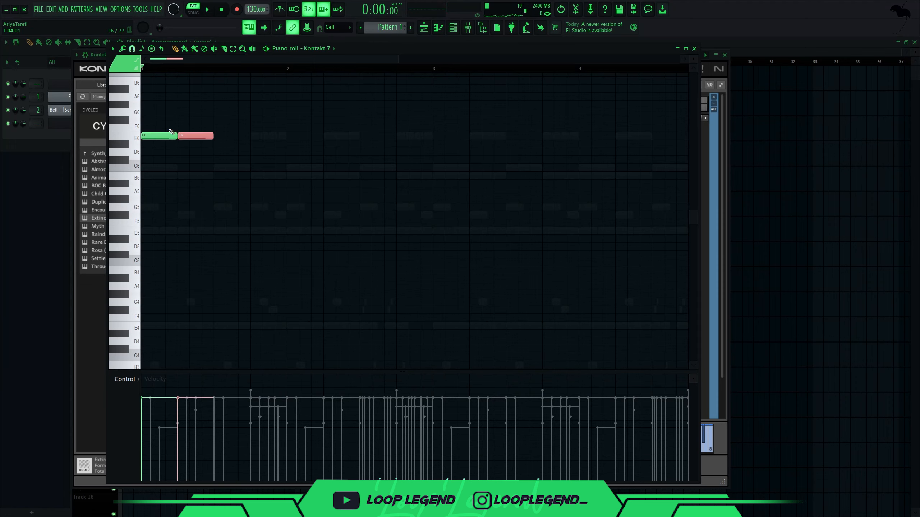
pyautogui.hotkey('ctrl', 'Down')
pyautogui.press('space')
pyautogui.press('space')
pyautogui.click(132, 49)
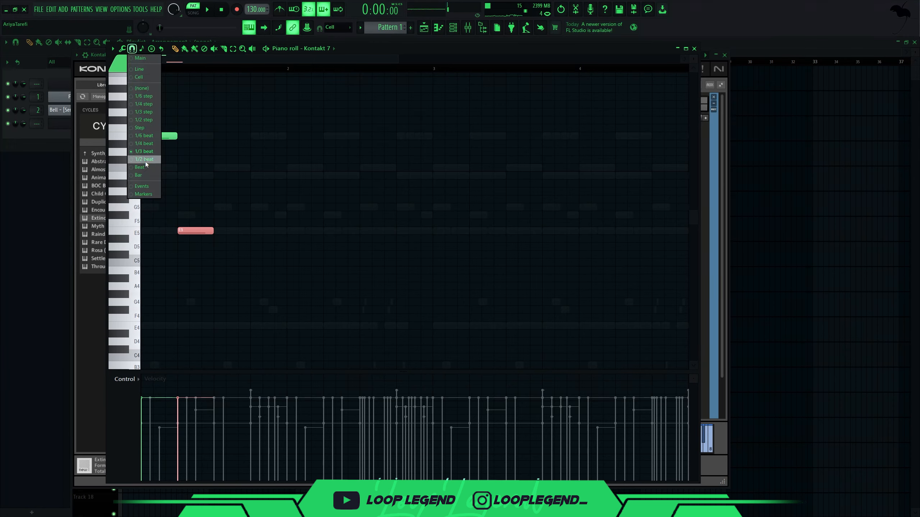
pyautogui.click(146, 162)
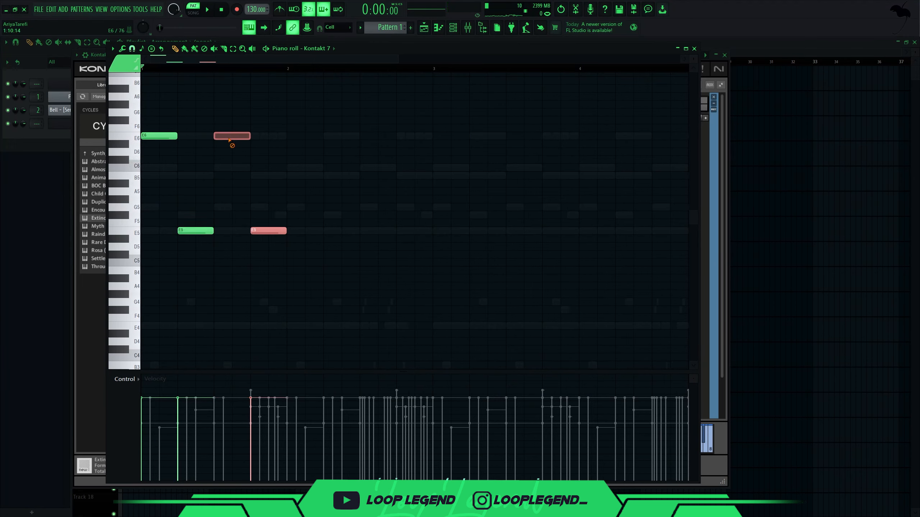
# Step: Delete the repeated E6 in the middle of bar one and duplicate the remaining notes into bar two
pyautogui.rightClick(229, 137)
pyautogui.press('space')
pyautogui.hotkey('ctrl', 'a')
pyautogui.hotkey('ctrl', 'b')
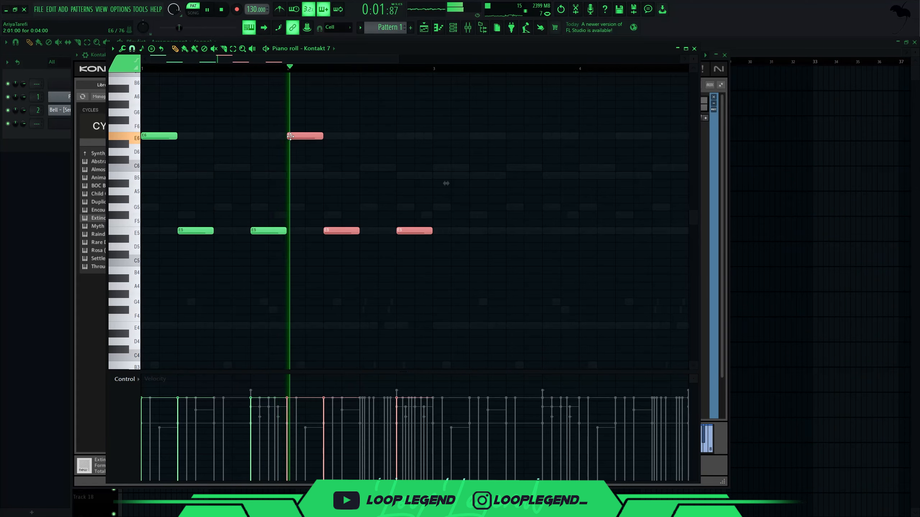
pyautogui.press('space')
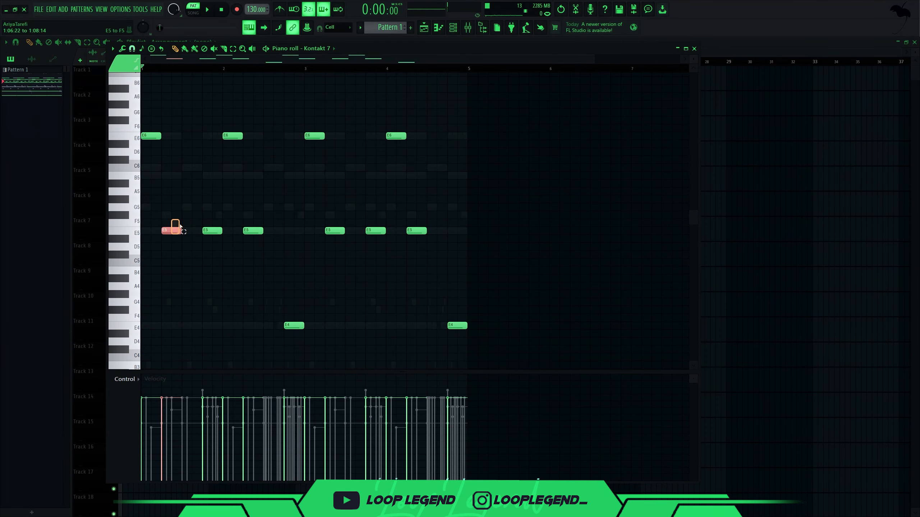
# Step: Thin out the Kontakt melody by deleting surplus E5 and E6 notes and the notes from bar three onward
pyautogui.moveTo(171, 258); pyautogui.dragTo(234, 107)
pyautogui.scroll(-1, 352, 312)
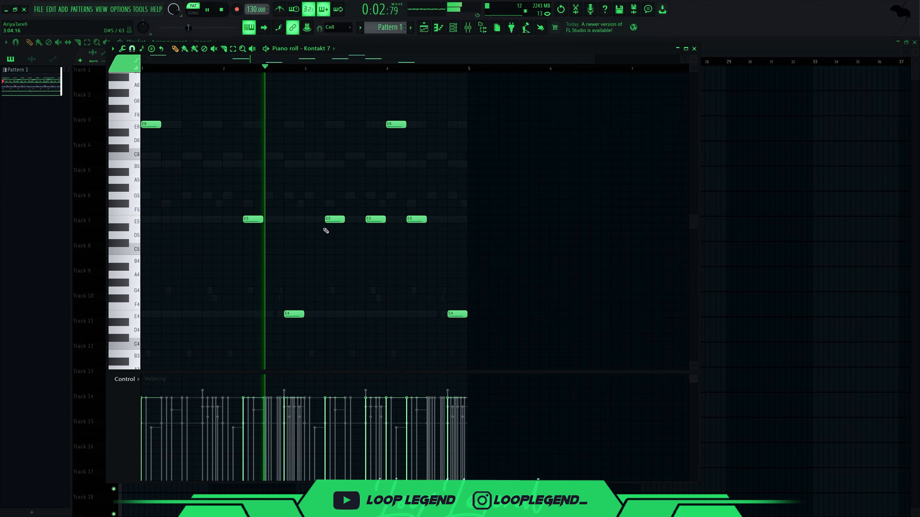
pyautogui.press('space')
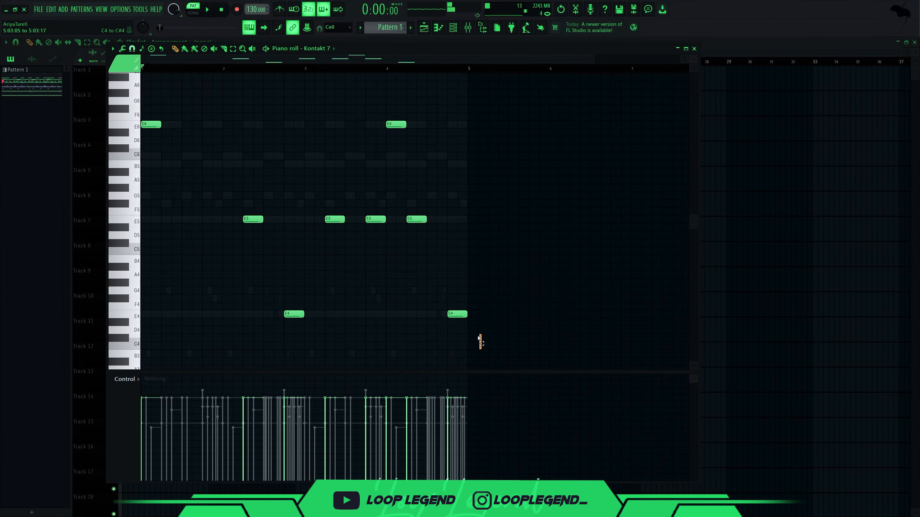
pyautogui.moveTo(480, 342); pyautogui.dragTo(322, 72)
pyautogui.press('Delete')
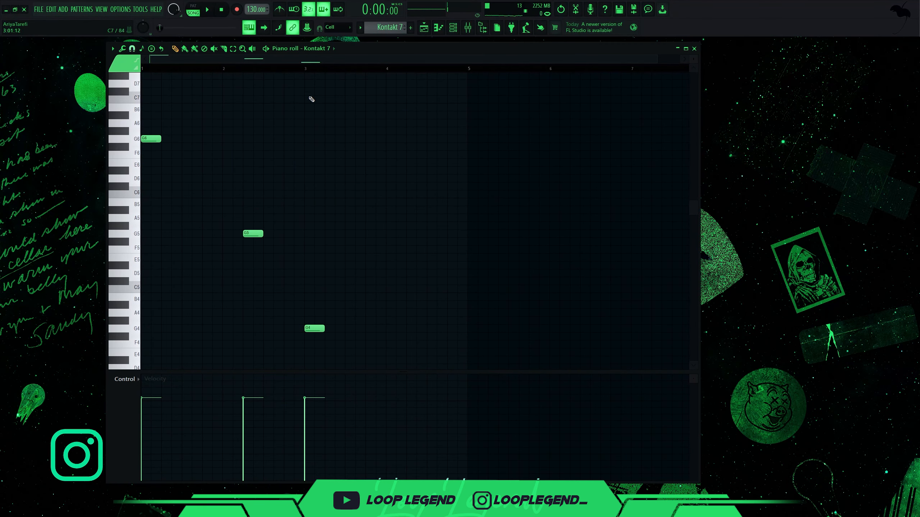
# Step: Copy the G5 note to F#5 at the start of bar two and delete the G4 note in bar three
pyautogui.press('space')
pyautogui.moveTo(344, 50); pyautogui.dragTo(394, 43)
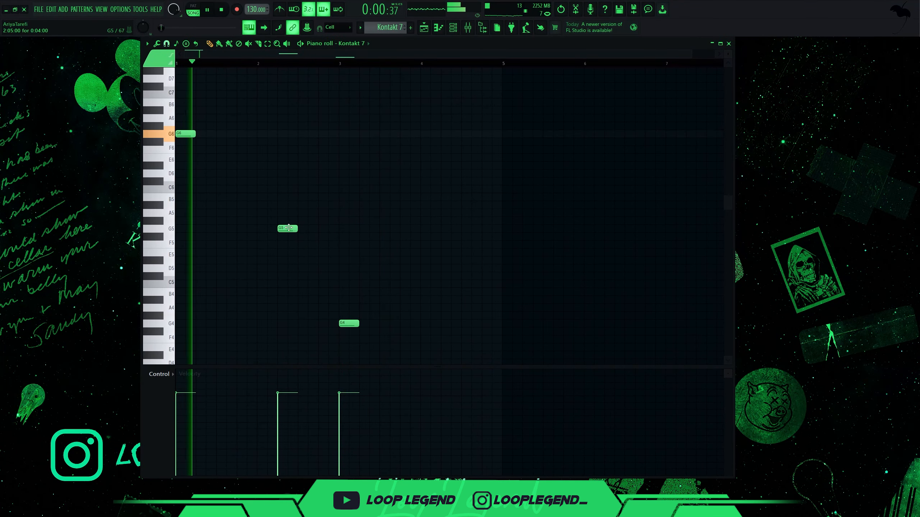
pyautogui.moveTo(288, 227); pyautogui.dragTo(265, 240)
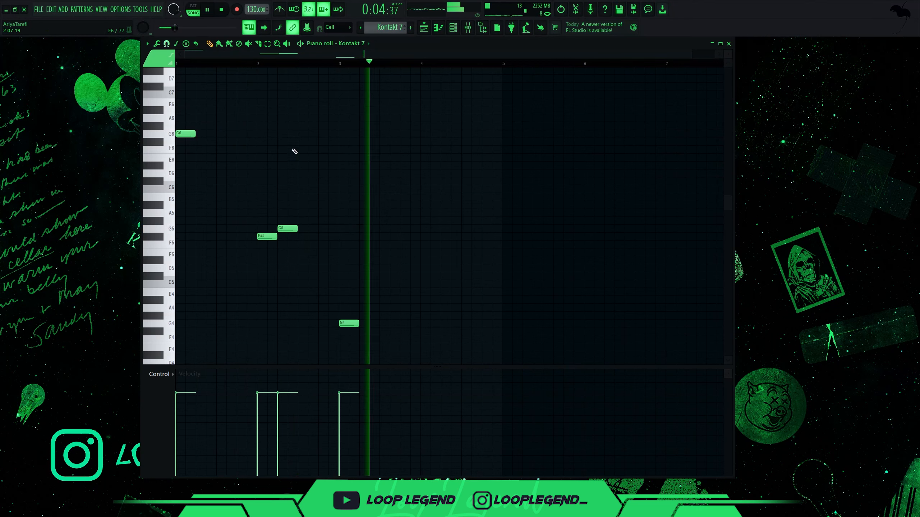
pyautogui.rightClick(349, 323)
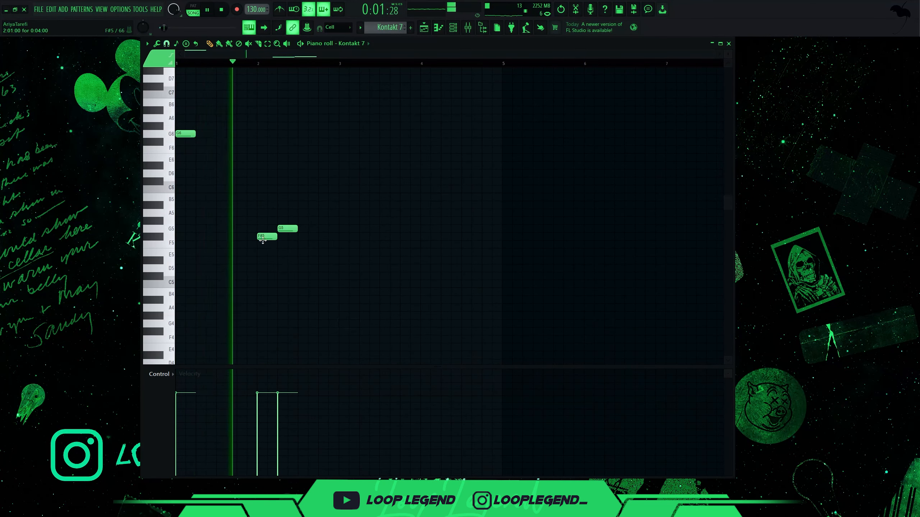
# Step: Reposition the F#5 note at the start of bar two further along that bar of the Kontakt melody
pyautogui.moveTo(262, 240); pyautogui.dragTo(324, 233)
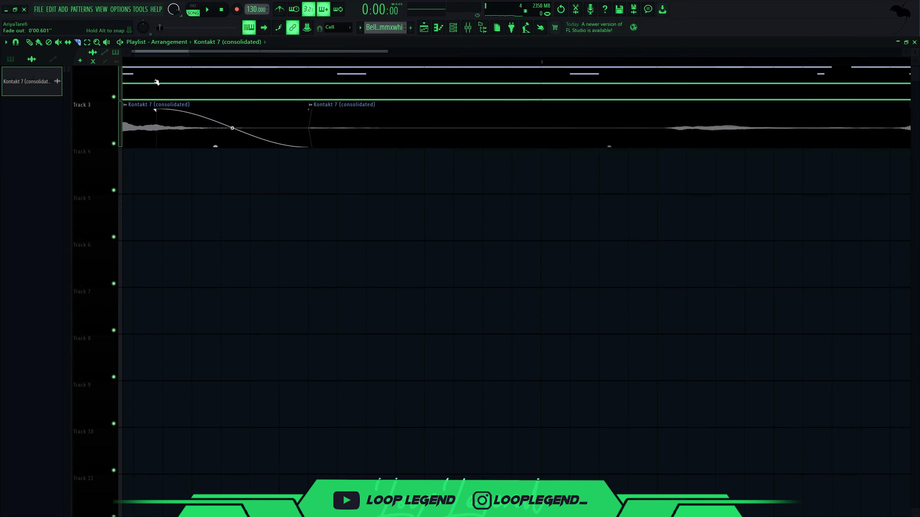
# Step: Cut the quiet tails after the first two phrases out of the consolidated Kontakt 7 clip on track 3
pyautogui.press('space')
pyautogui.scroll(-4, 206, 137)
pyautogui.rightClick(305, 141)
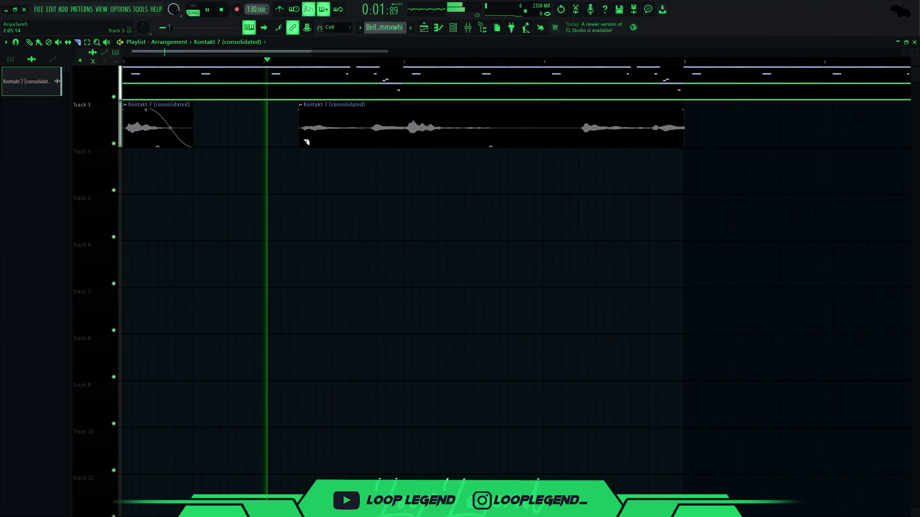
pyautogui.scroll(3, 306, 141)
pyautogui.press('space')
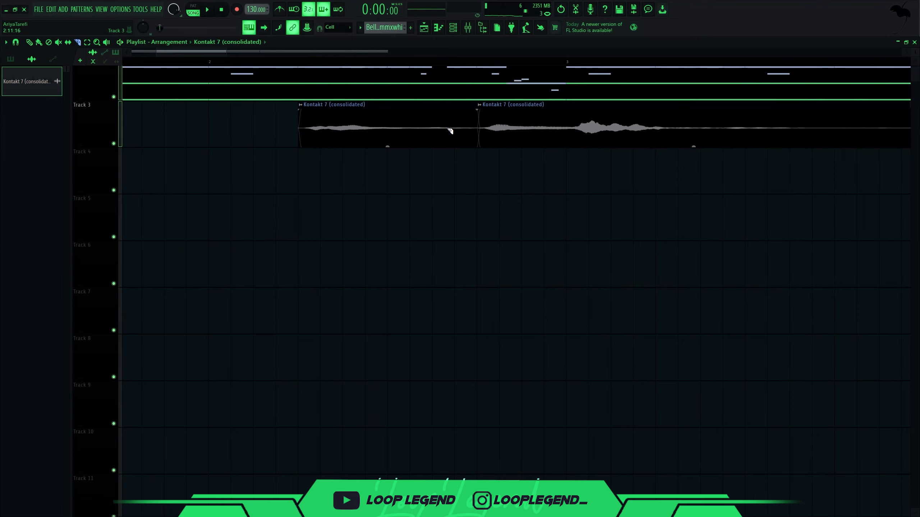
pyautogui.rightClick(439, 118)
pyautogui.press('space')
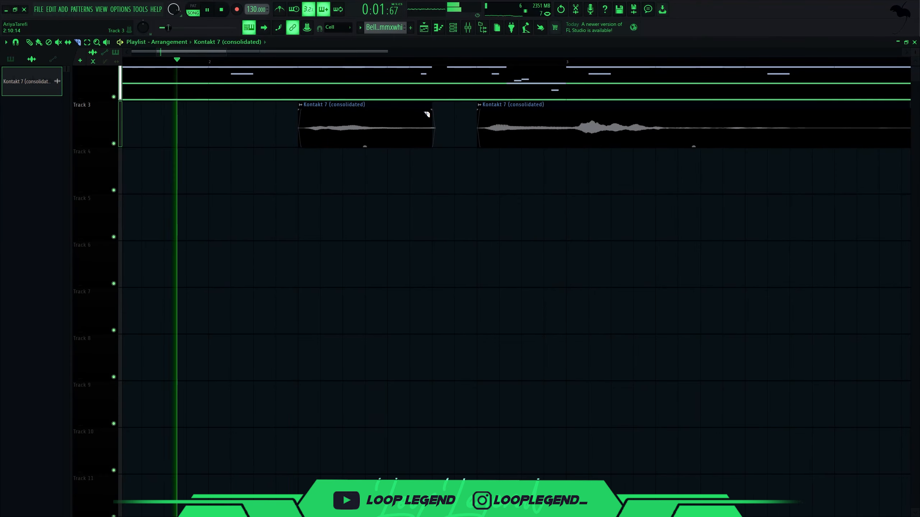
# Step: Add a fade-out to the slice in bar two, then split the following clip at bar three and fade out its first piece
pyautogui.moveTo(431, 110); pyautogui.dragTo(383, 108)
pyautogui.scroll(-3, 383, 107)
pyautogui.scroll(3, 401, 116)
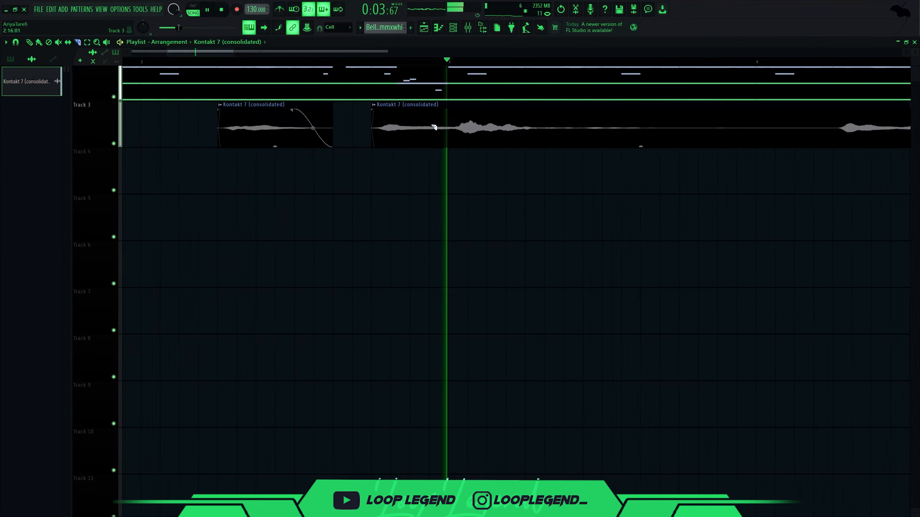
pyautogui.press('space')
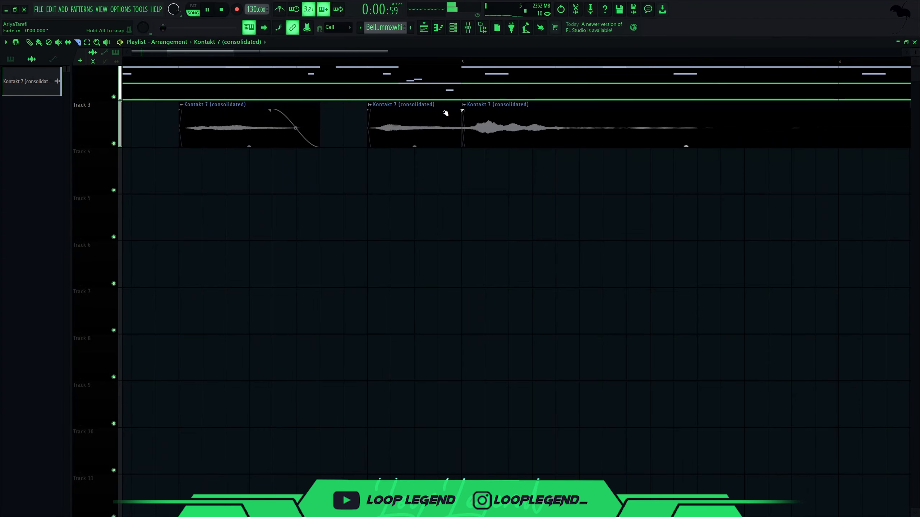
pyautogui.scroll(-3, 448, 132)
pyautogui.scroll(2, 448, 132)
pyautogui.moveTo(446, 130); pyautogui.dragTo(431, 126)
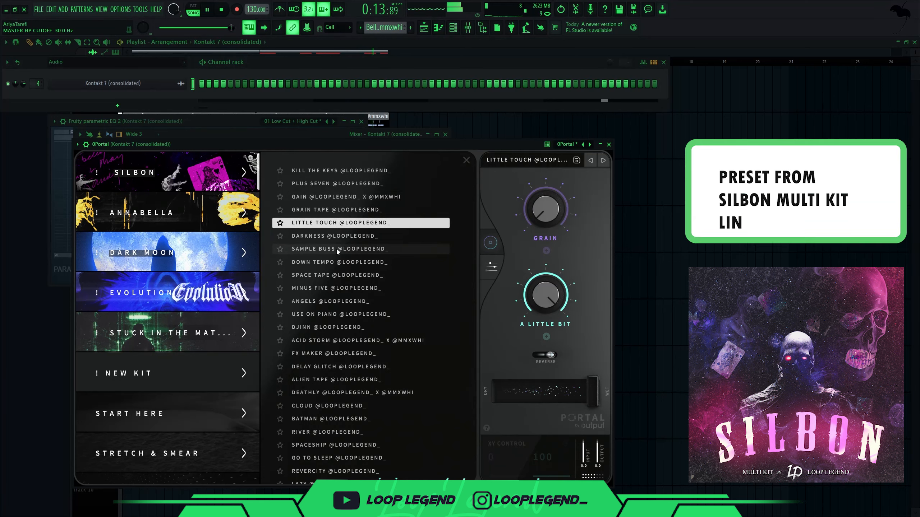
# Step: Load the Sample Buss preset in Portal and raise the NS1 noise suppression on the resampled Kontakt 7 track
pyautogui.click(337, 249)
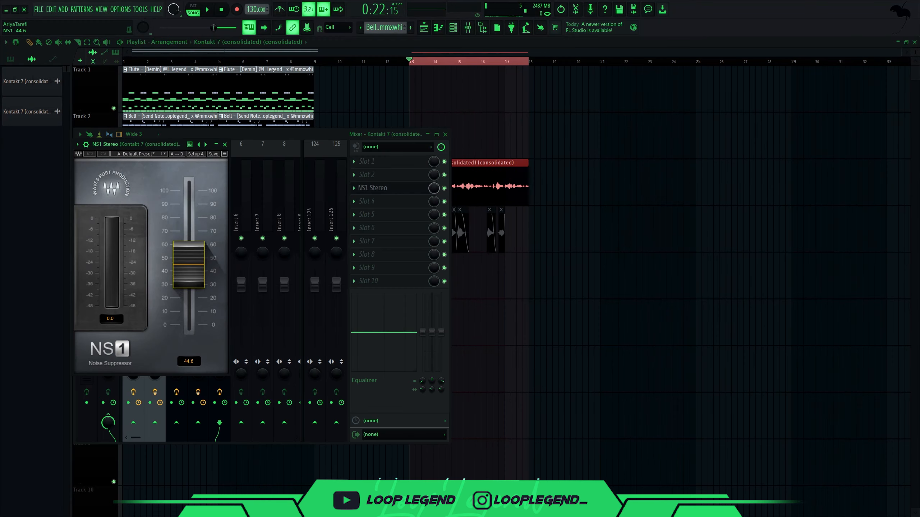
pyautogui.moveTo(189, 287); pyautogui.dragTo(182, 220)
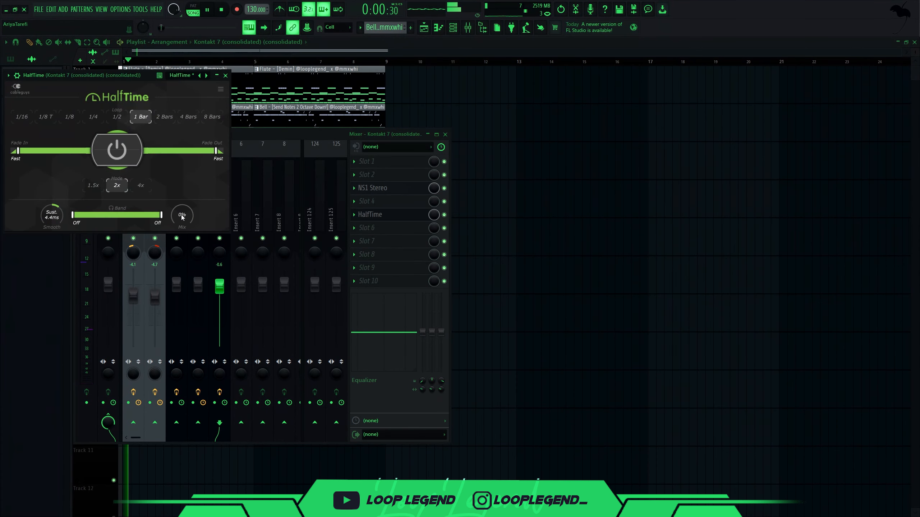
# Step: Set HalfTime's mix to 50% and create an automation clip for its mixer slot's mix level
pyautogui.moveTo(181, 214); pyautogui.dragTo(181, 203)
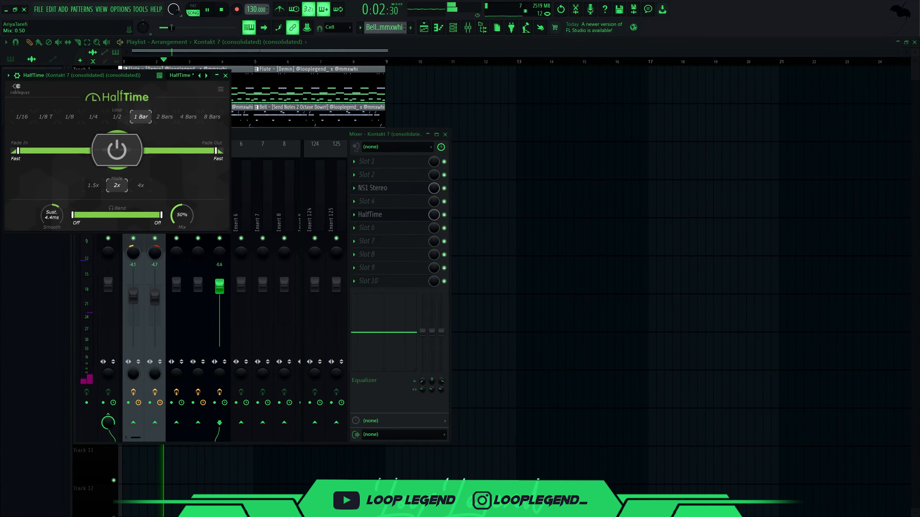
pyautogui.rightClick(436, 215)
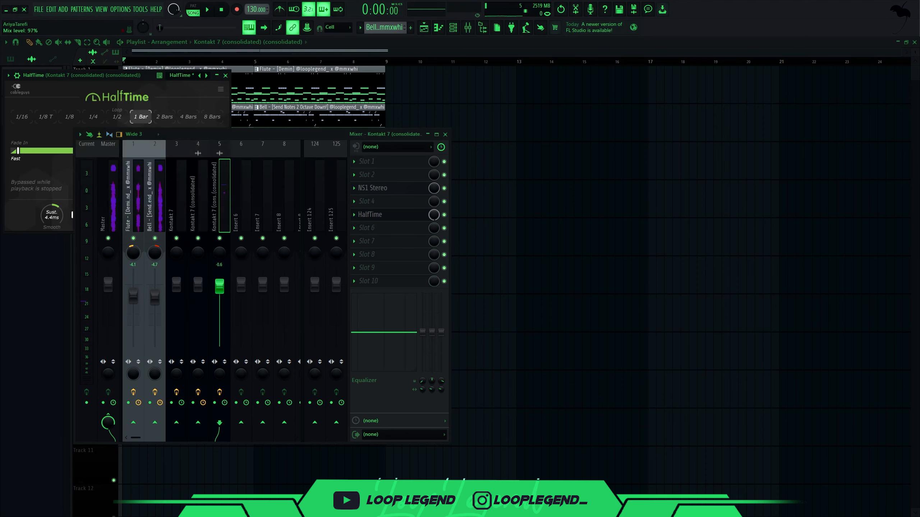
pyautogui.click(451, 272)
pyautogui.press('Escape')
pyautogui.press('Escape')
# Step: Shape the HalfTime mix automation to stay at 0% until mid bar one, hold 38%, and drop to 0% at bar two
pyautogui.scroll(3, 59, 214)
pyautogui.scroll(6, 137, 210)
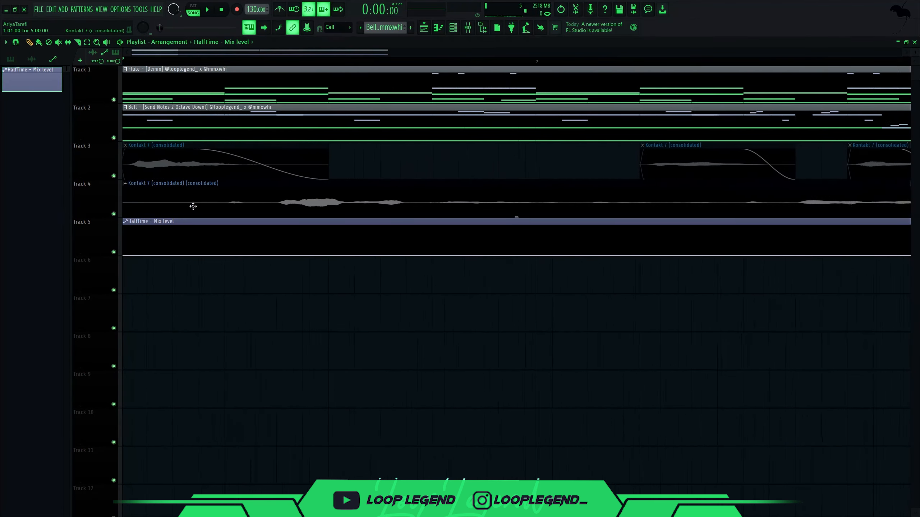
pyautogui.press('space')
pyautogui.rightClick(390, 252)
pyautogui.rightClick(390, 241)
pyautogui.press('space')
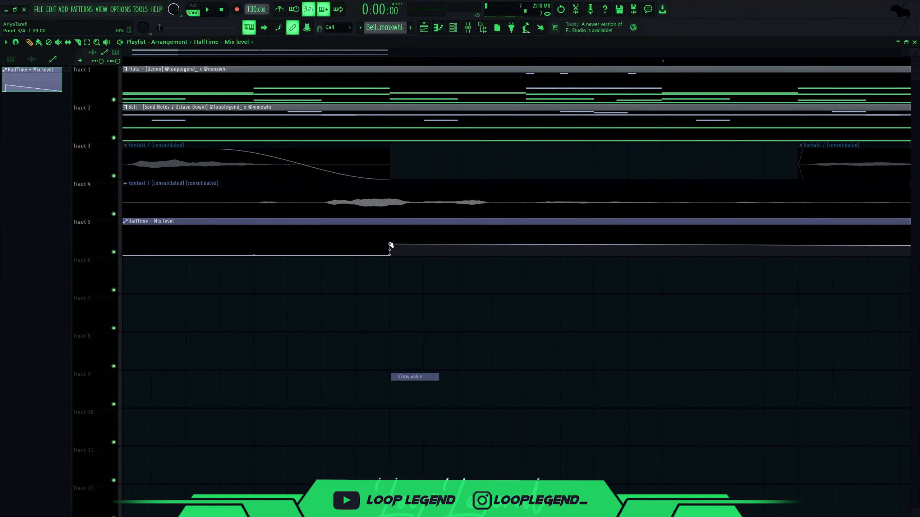
pyautogui.scroll(-4, 390, 243)
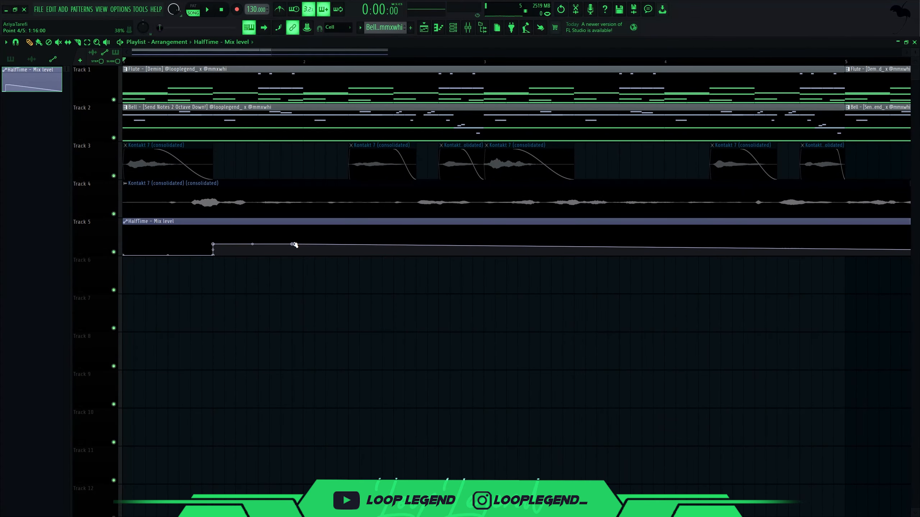
pyautogui.scroll(-5, 302, 245)
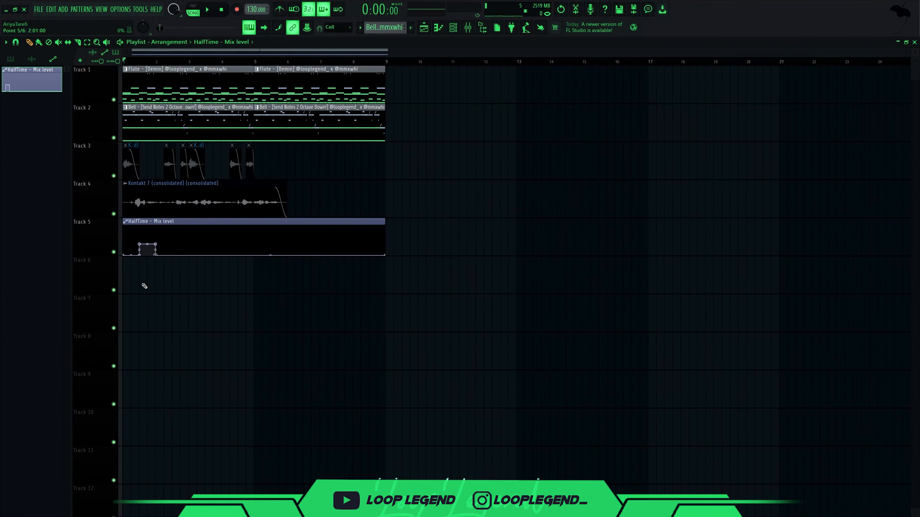
# Step: Trim the HalfTime automation clip to one bar and repeat it three times to cover the first four bars
pyautogui.rightClick(385, 256)
pyautogui.press('d')
pyautogui.moveTo(267, 247); pyautogui.dragTo(78, 237)
pyautogui.hotkey('ctrl', 'b')
pyautogui.hotkey('ctrl', 'b')
pyautogui.hotkey('ctrl', 'b')
pyautogui.press('space')
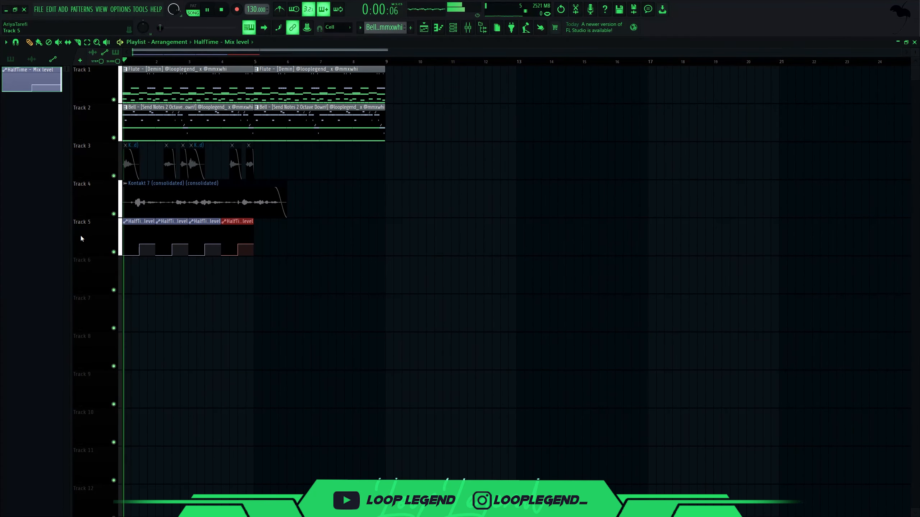
# Step: Add Fruity Parametric EQ 2 in slot 4 of the resampled Kontakt 7 mixer track and adjust one of its bands
pyautogui.scroll(5, 81, 235)
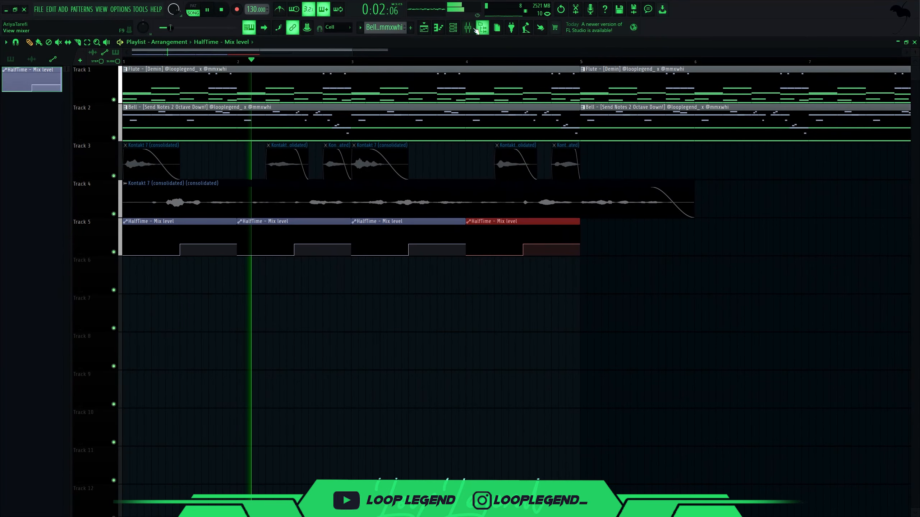
pyautogui.press('F9')
pyautogui.click(366, 202)
pyautogui.click(360, 201)
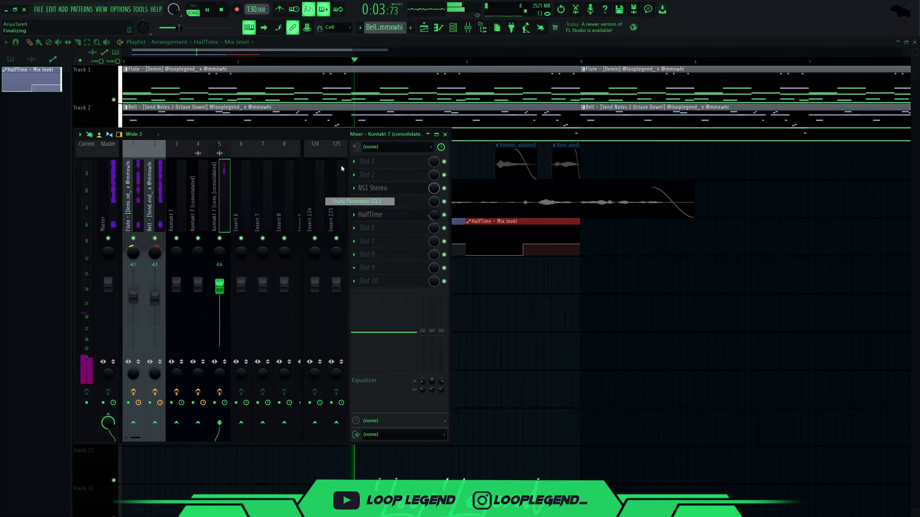
pyautogui.moveTo(268, 197); pyautogui.dragTo(271, 206)
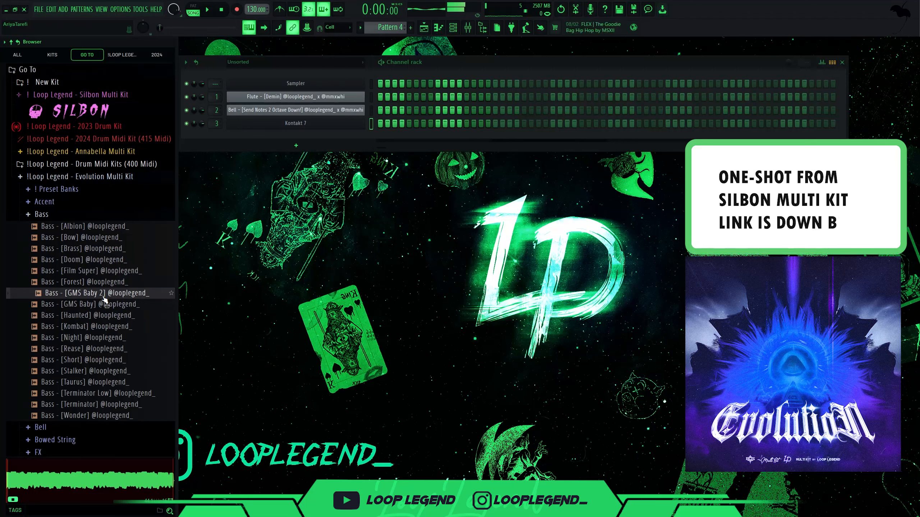
# Step: Load the Bass - [GMS Baby] sample as a new channel with minimum attack, maximum hold and 7% decay in its volume envelope
pyautogui.moveTo(91, 304); pyautogui.dragTo(178, 285)
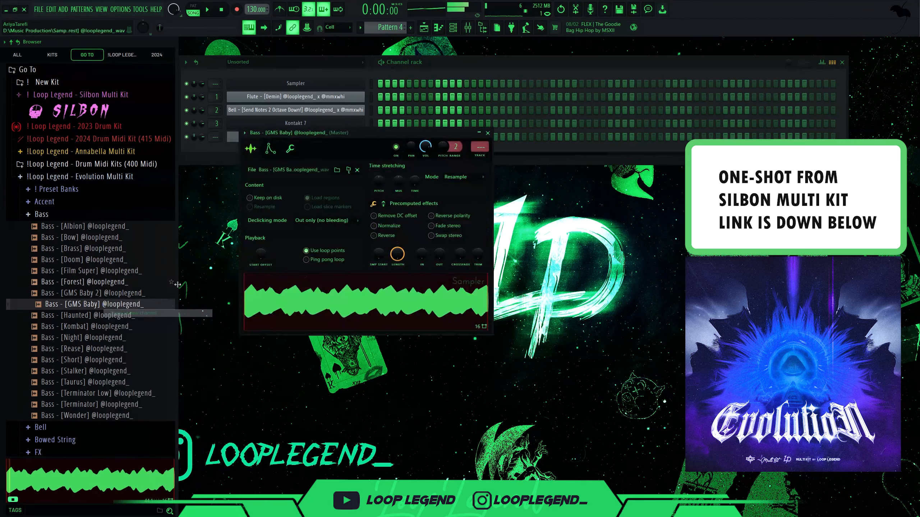
pyautogui.click(271, 148)
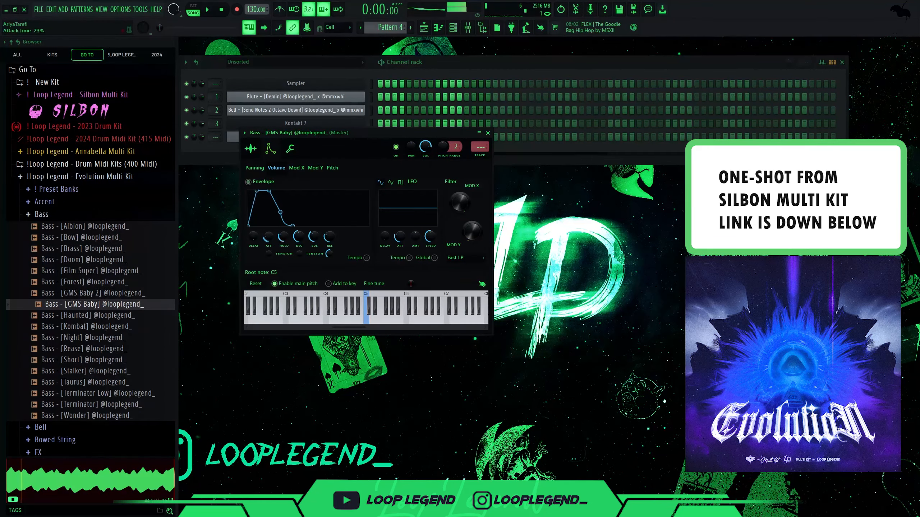
pyautogui.moveTo(268, 236); pyautogui.dragTo(284, 192)
pyautogui.moveTo(300, 236); pyautogui.dragTo(300, 272)
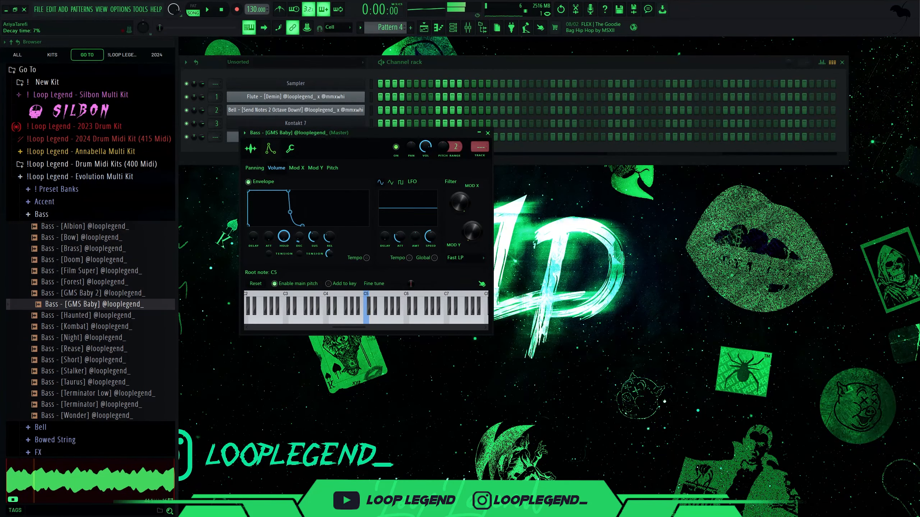
# Step: Draw two consecutive two-bar E5 bass notes from bar one, overlaying the first with an E5 slide note just under one bar long
pyautogui.click(232, 137)
pyautogui.press('F7')
pyautogui.moveTo(228, 181); pyautogui.dragTo(227, 129)
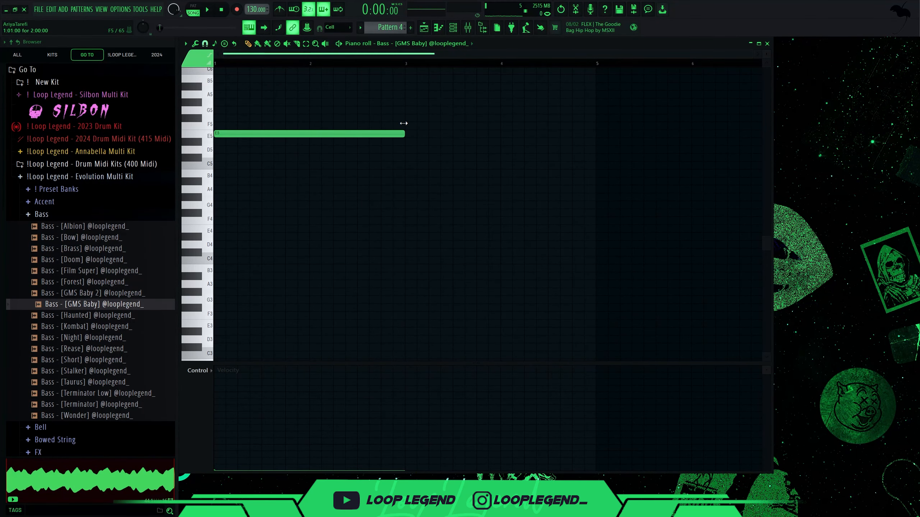
pyautogui.click(219, 102)
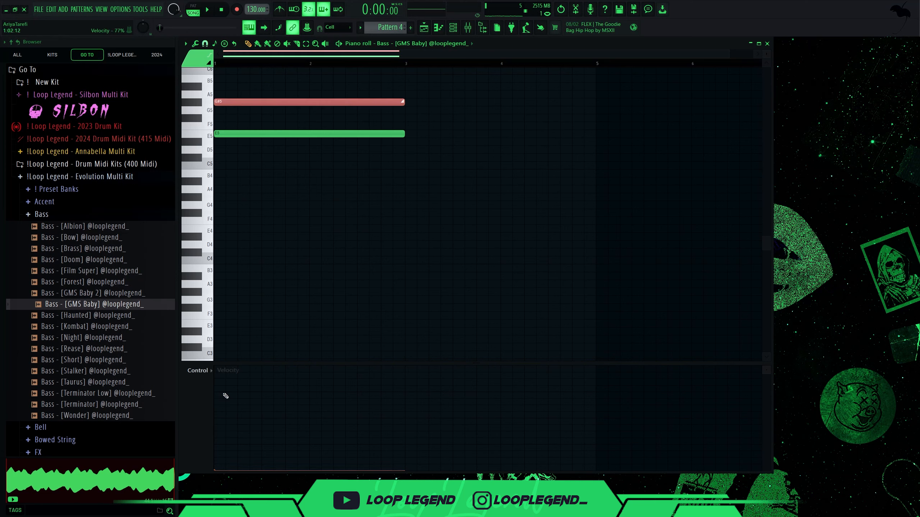
pyautogui.moveTo(235, 103)
pyautogui.mouseDown()
pyautogui.moveTo(235, 133)
pyautogui.moveTo(236, 119)
pyautogui.mouseUp()
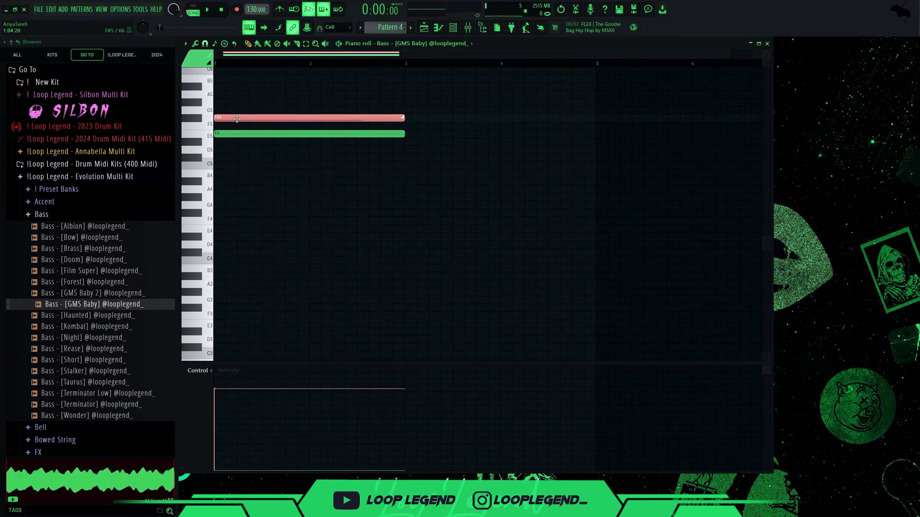
pyautogui.moveTo(387, 117); pyautogui.dragTo(272, 133)
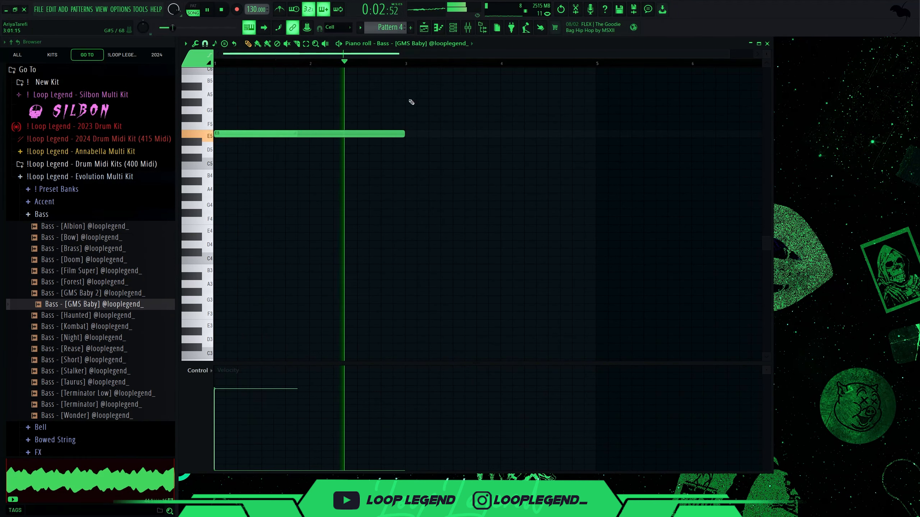
pyautogui.click(409, 134)
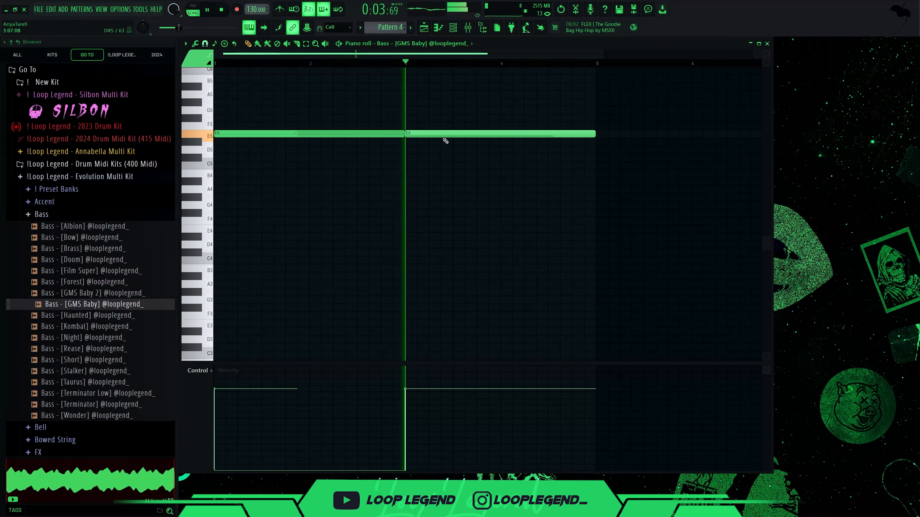
# Step: Set the decay of the GMS Baby bass volume envelope to 16%
pyautogui.scroll(3, 441, 139)
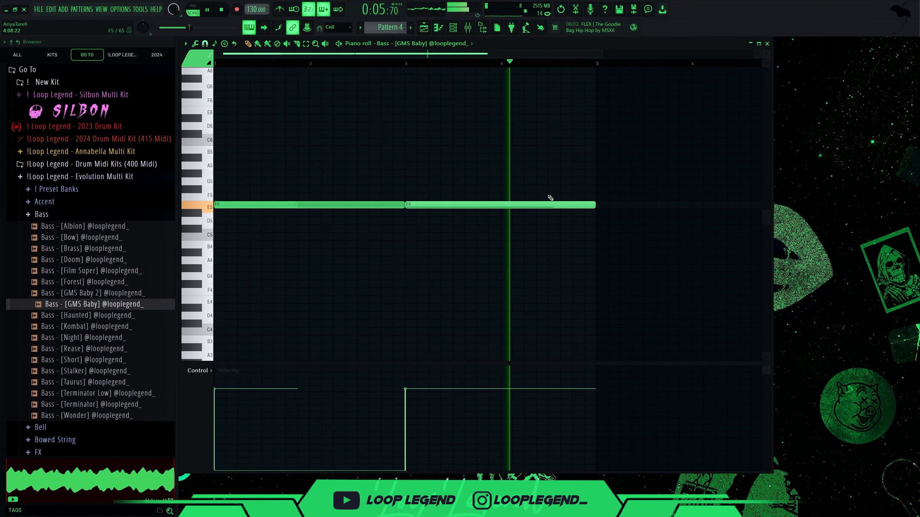
pyautogui.scroll(-2, 474, 171)
pyautogui.press('F7')
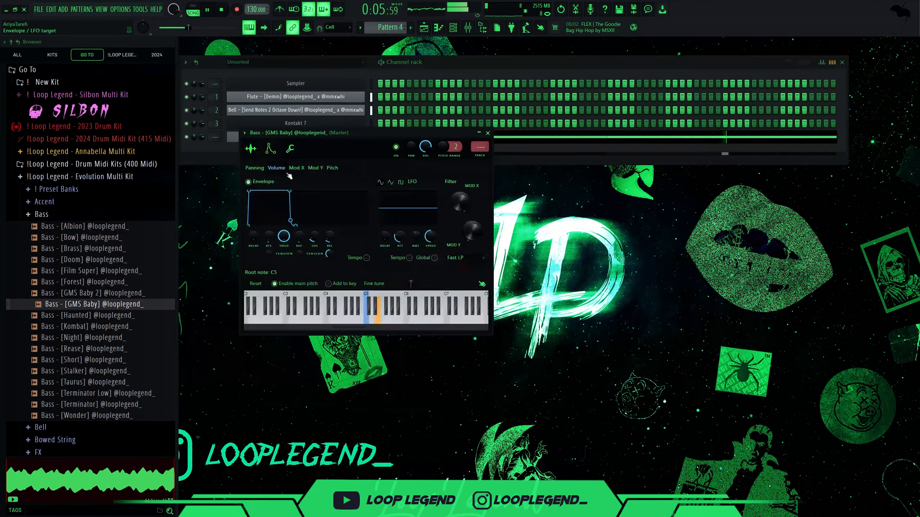
pyautogui.press('F6')
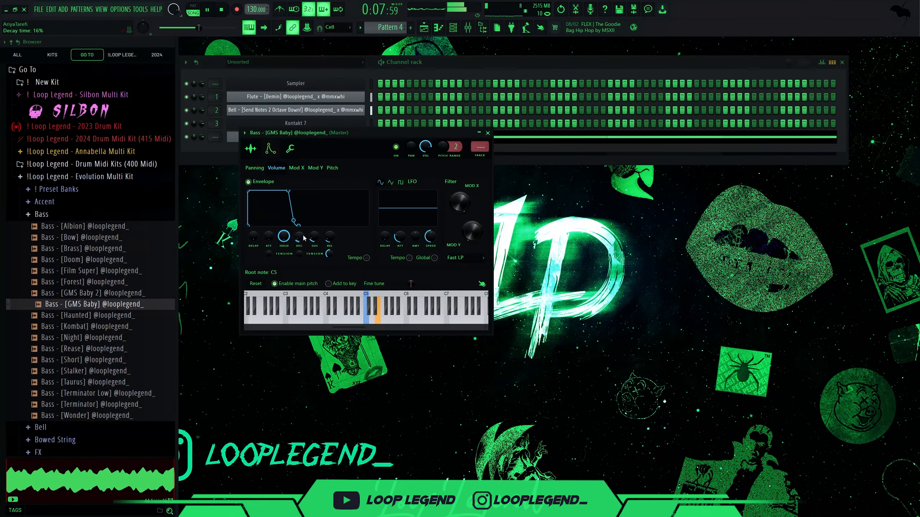
pyautogui.press('F7')
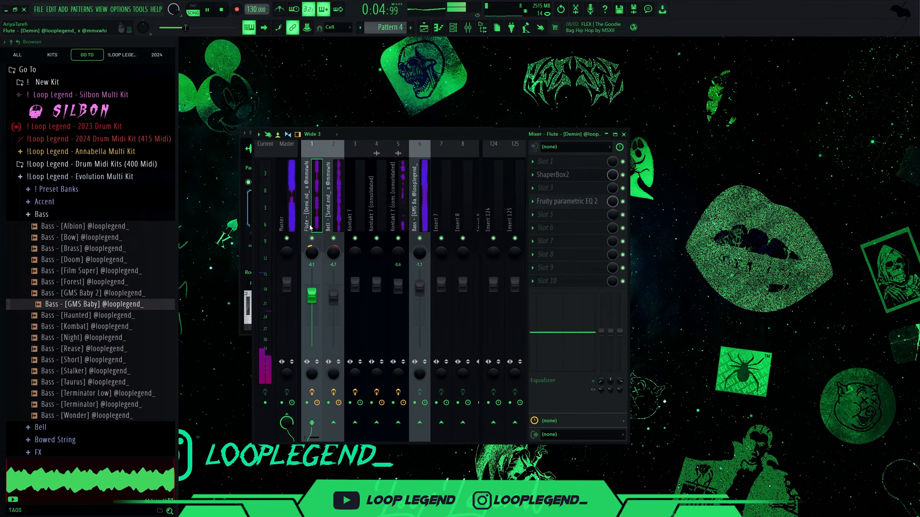
# Step: Add Fruity Peak Controller to the Flute mixer track and Fruity Balance to the GMS Baby bass track
pyautogui.click(535, 242)
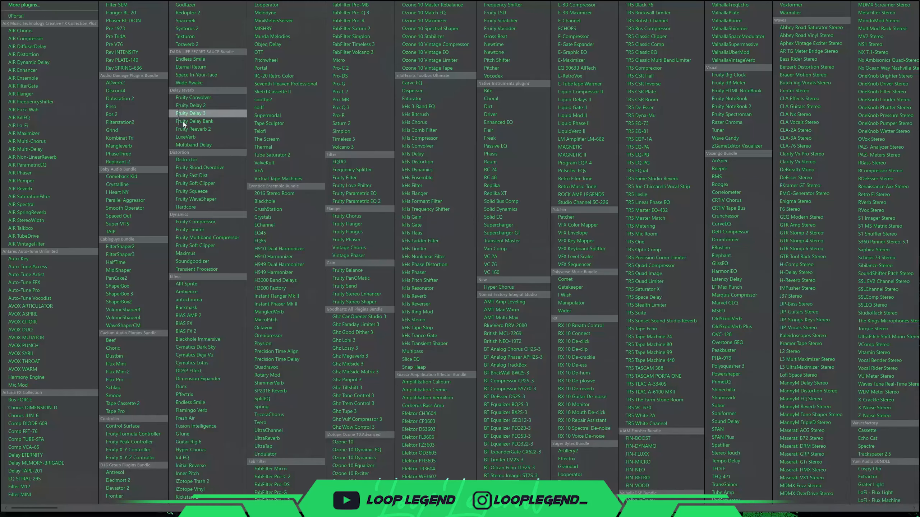
pyautogui.click(150, 443)
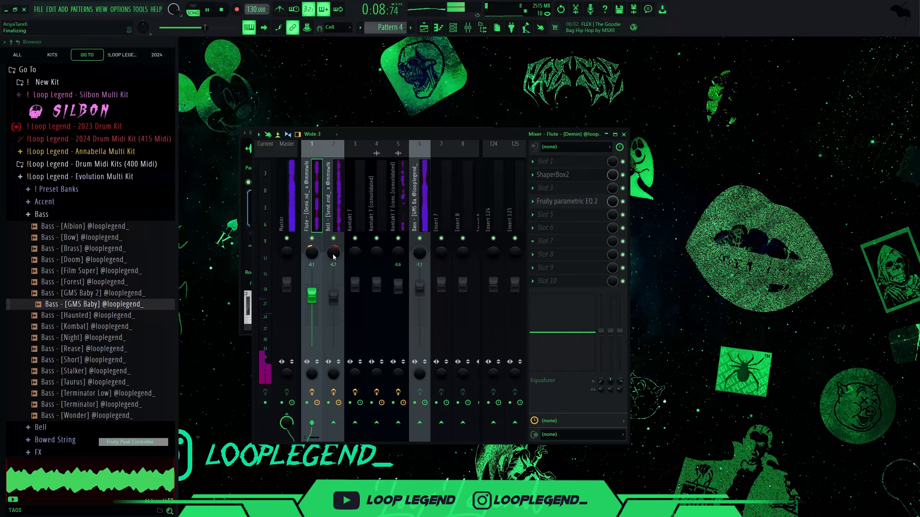
pyautogui.click(419, 214)
pyautogui.click(536, 163)
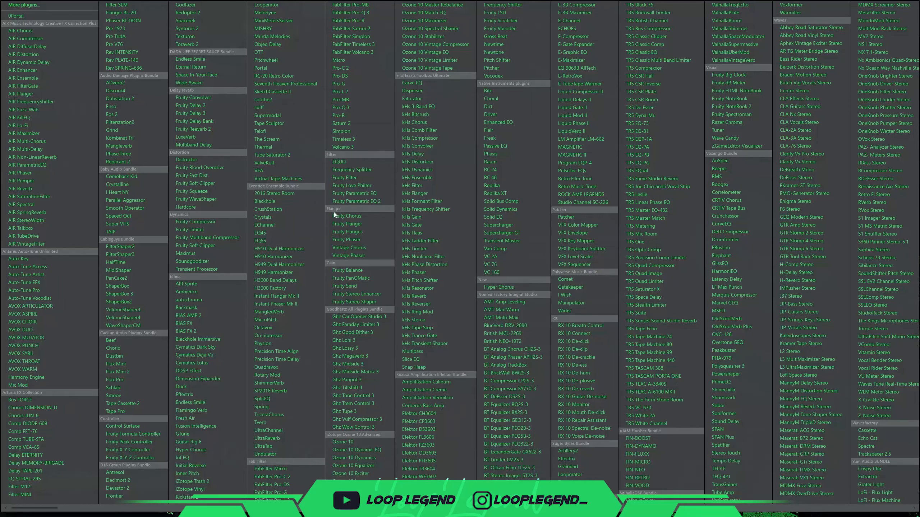
pyautogui.click(367, 271)
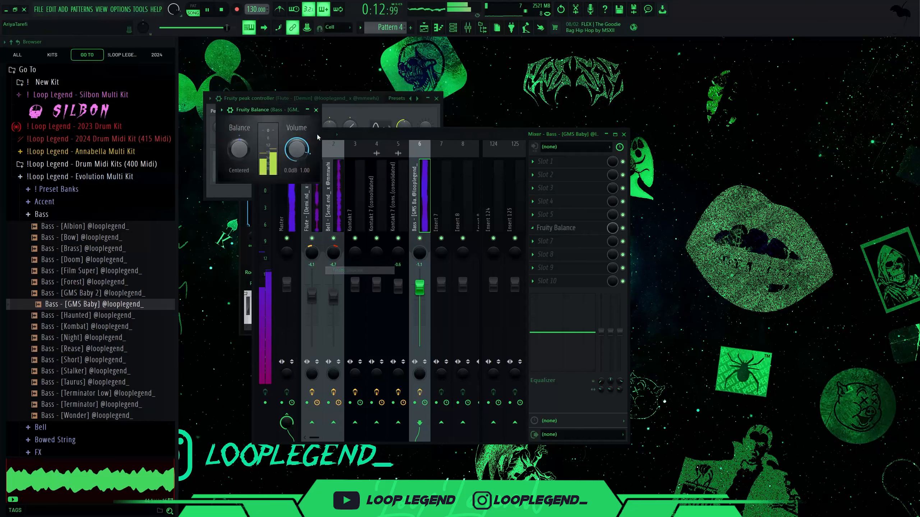
# Step: Link the volume of Fruity Balance on the GMS Baby bass track to the internal controller Peak ctrl - Peak
pyautogui.click(602, 133)
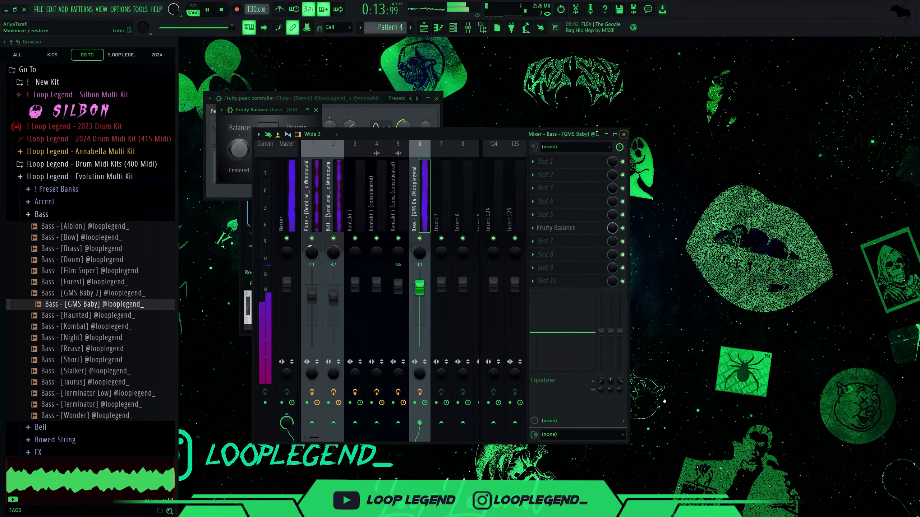
pyautogui.click(624, 134)
pyautogui.moveTo(276, 109); pyautogui.dragTo(657, 136)
pyautogui.rightClick(676, 176)
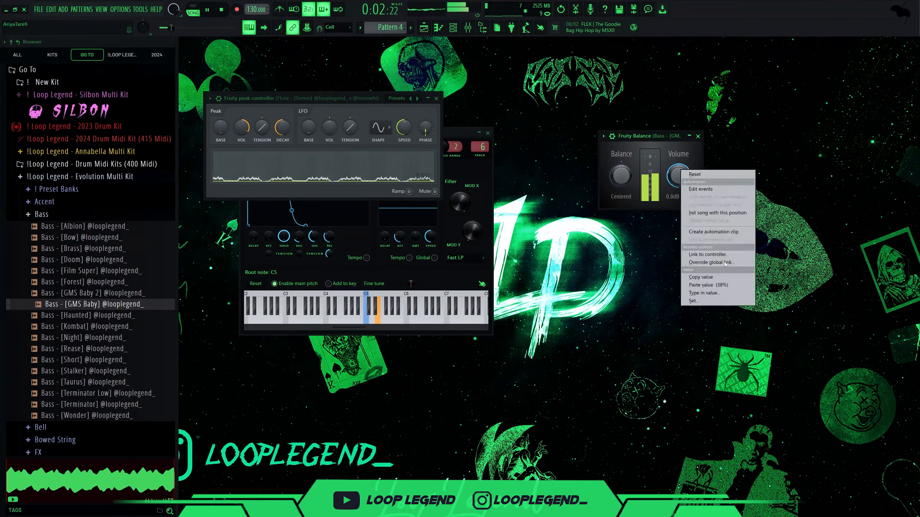
pyautogui.click(732, 255)
pyautogui.click(458, 249)
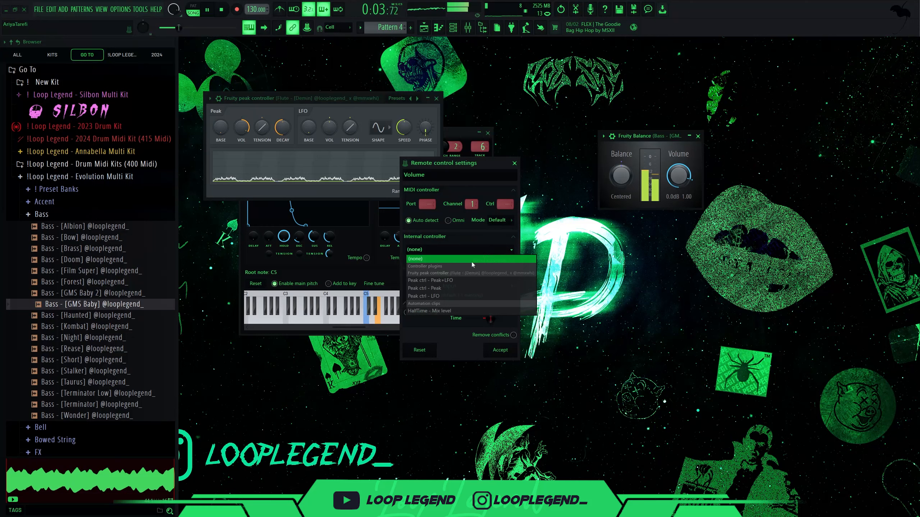
pyautogui.click(449, 290)
pyautogui.click(500, 350)
pyautogui.click(488, 132)
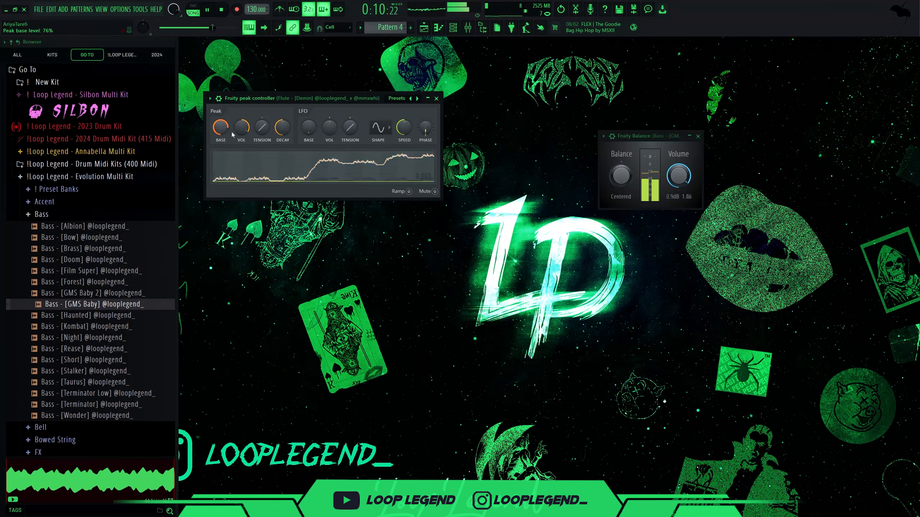
pyautogui.press('F9')
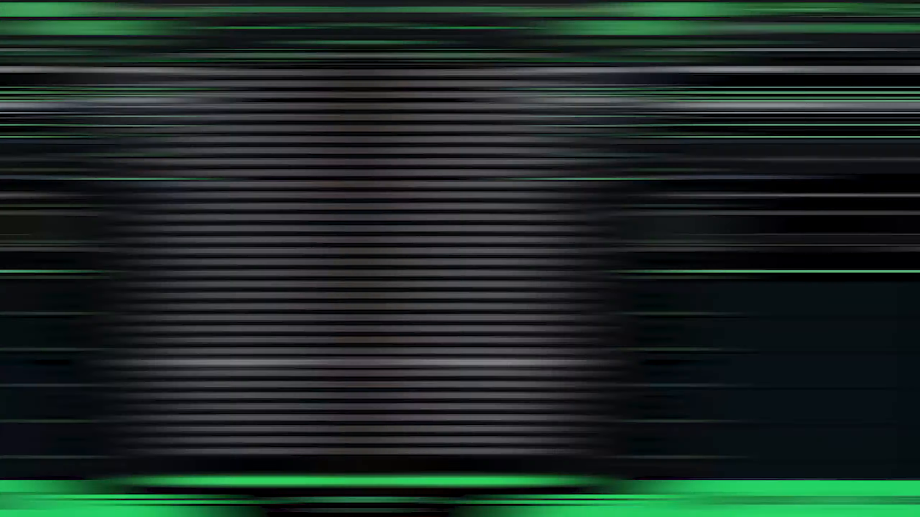
# Step: Place the Accent - [Piano Phrase] (BMin 155bpm) sample at bar 1 of Track 7 and set its time-stretching mode to Stretch
pyautogui.press('Down')
pyautogui.press('Down')
pyautogui.press('Down')
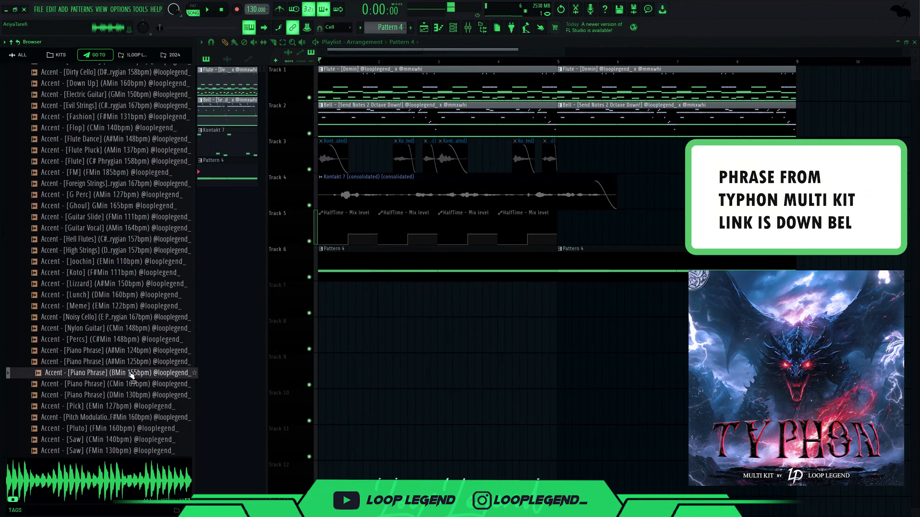
pyautogui.moveTo(140, 373); pyautogui.dragTo(368, 310)
pyautogui.doubleClick(368, 310)
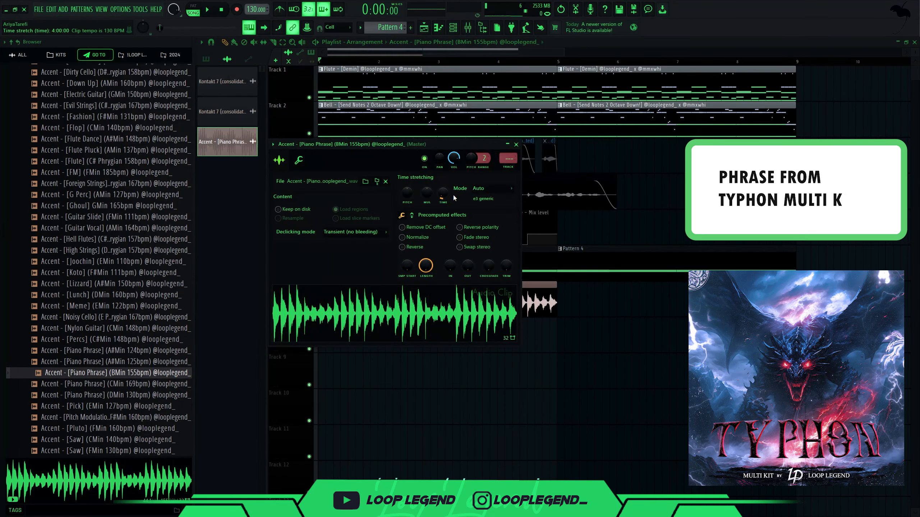
pyautogui.click(481, 189)
pyautogui.click(487, 212)
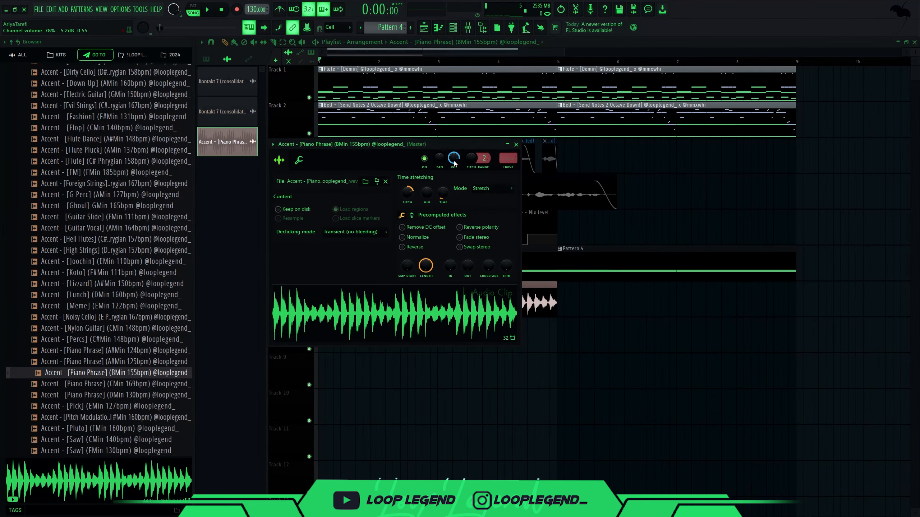
pyautogui.press('space')
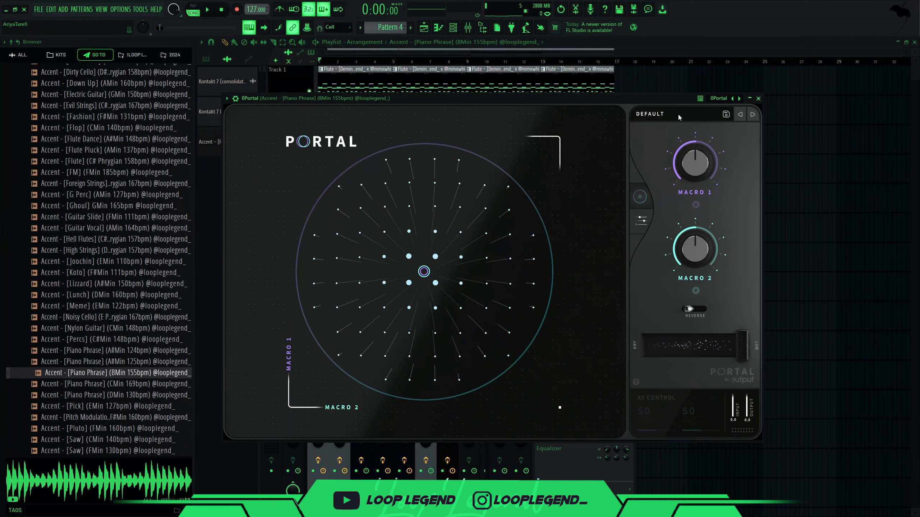
# Step: Load the USE ON LEADS 2 preset from the Silbon bank in Portal on the piano phrase track, with its mix level at about 47%
pyautogui.click(679, 117)
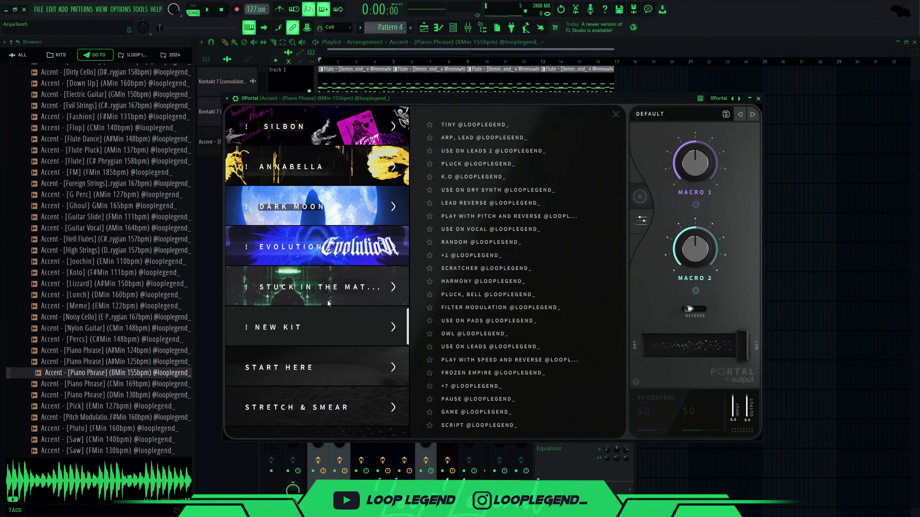
pyautogui.click(452, 140)
pyautogui.press('space')
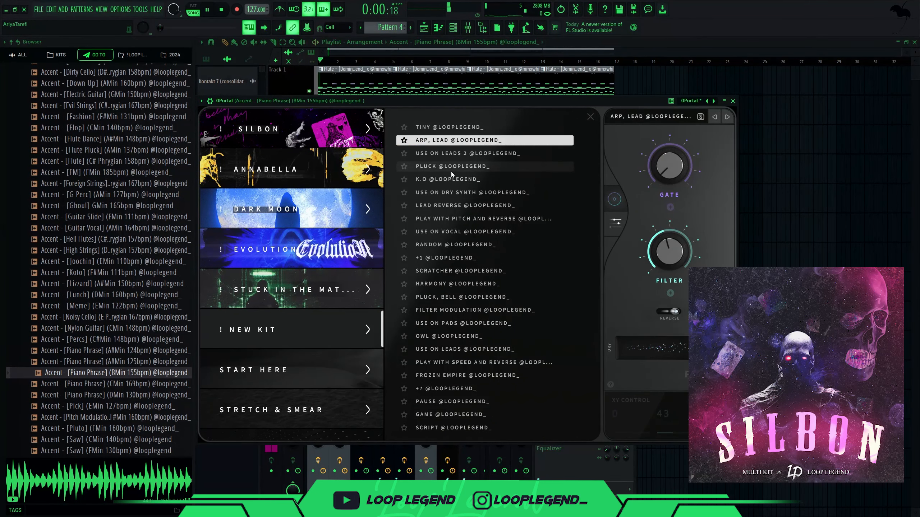
pyautogui.click(456, 156)
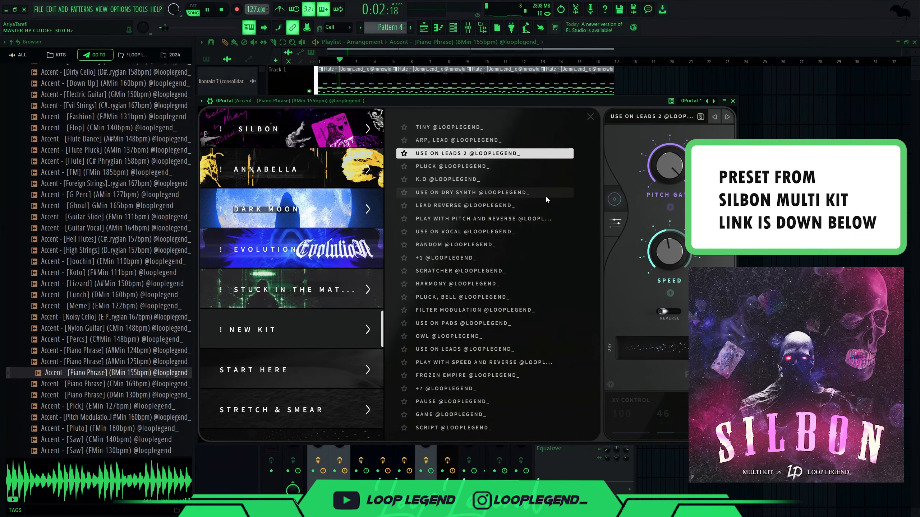
pyautogui.press('F9')
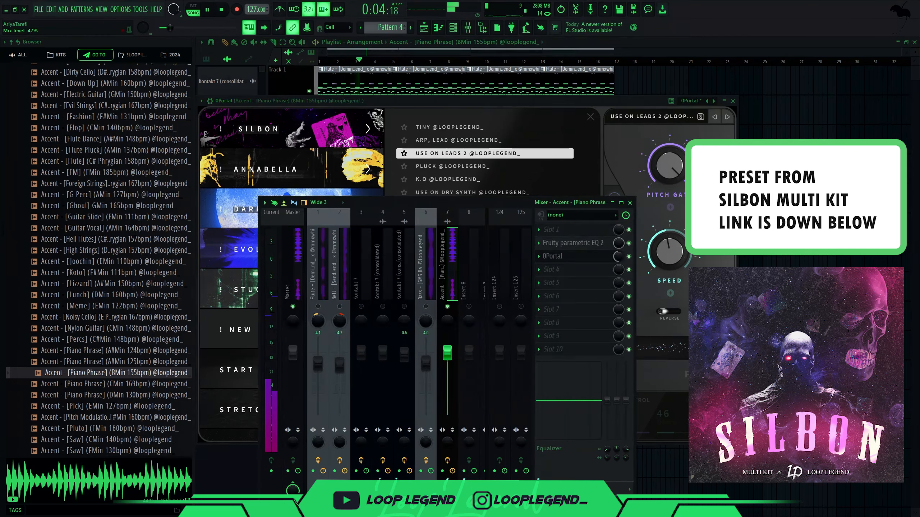
pyautogui.press('F9')
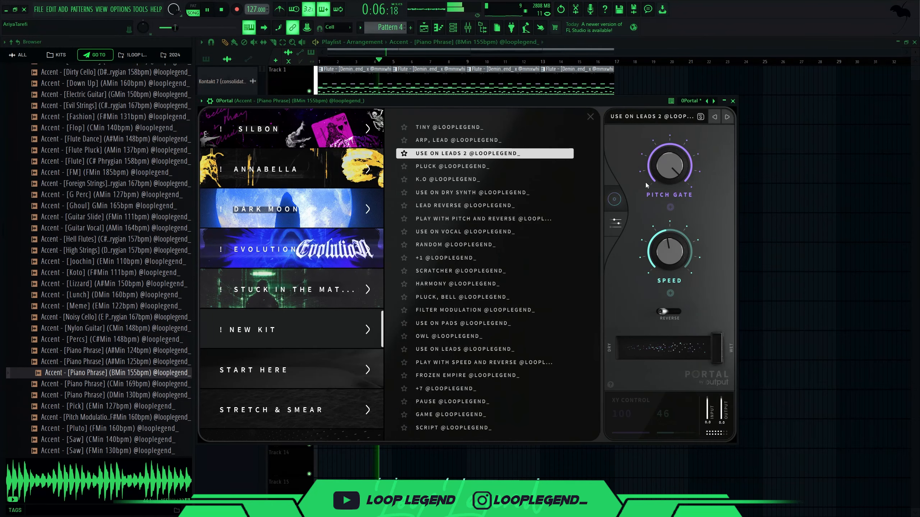
# Step: Adjust Portal's Pitch Gate slightly and toggle the De-noise module of RX 10 Repair Assistant on the piano phrase track
pyautogui.moveTo(668, 183); pyautogui.dragTo(667, 188)
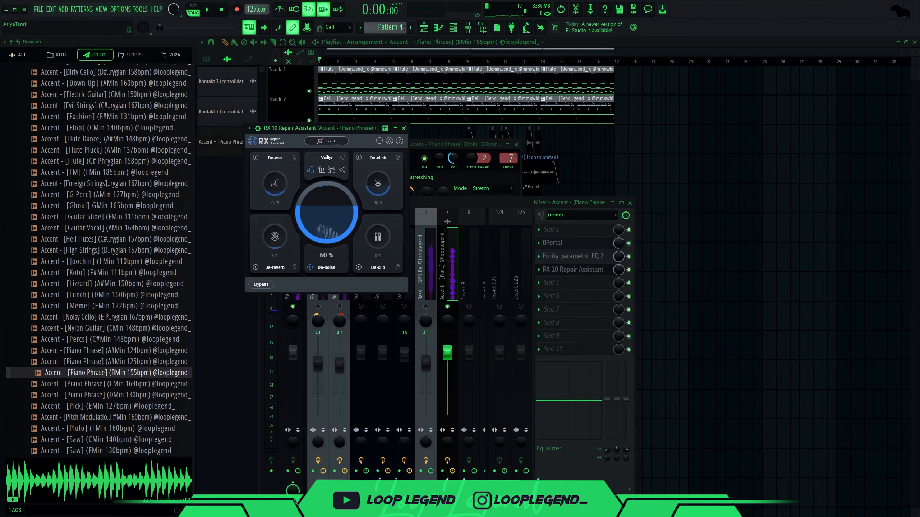
pyautogui.click(310, 268)
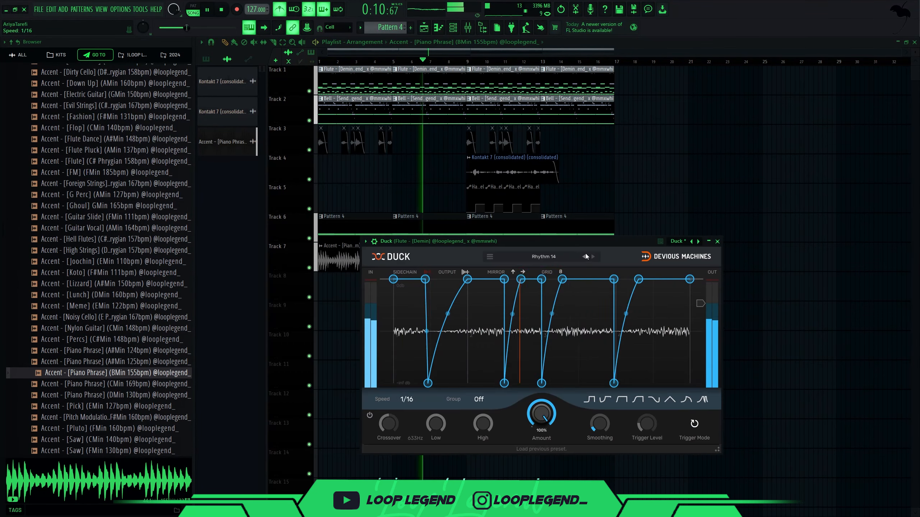
# Step: Load the Rhythm 08 preset in Duck on the Flute track and set its speed to 1/4
pyautogui.click(585, 256)
pyautogui.click(585, 256)
pyautogui.click(585, 256)
pyautogui.click(585, 256)
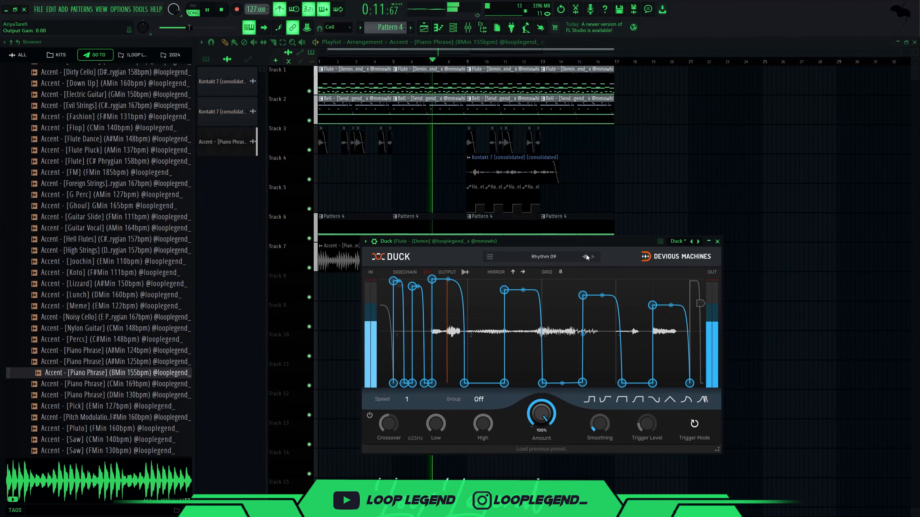
pyautogui.click(584, 256)
pyautogui.click(406, 399)
pyautogui.click(414, 341)
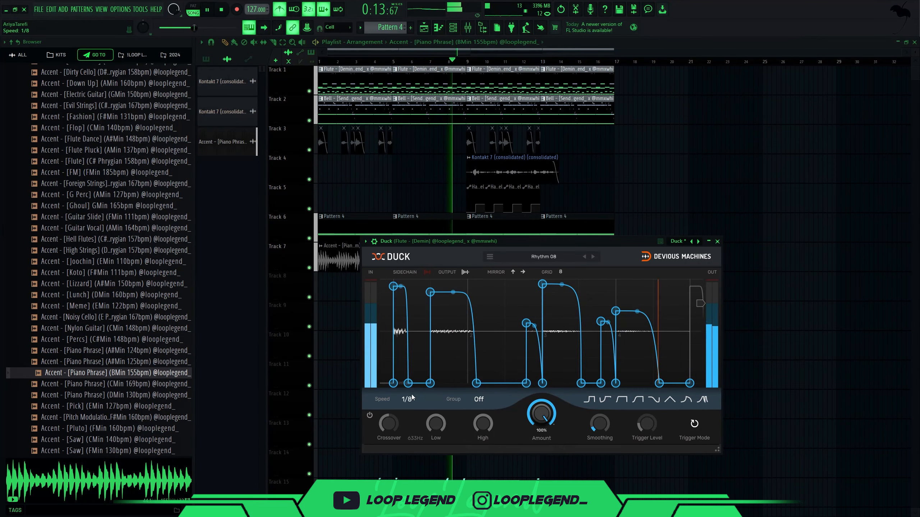
pyautogui.click(407, 399)
pyautogui.click(414, 319)
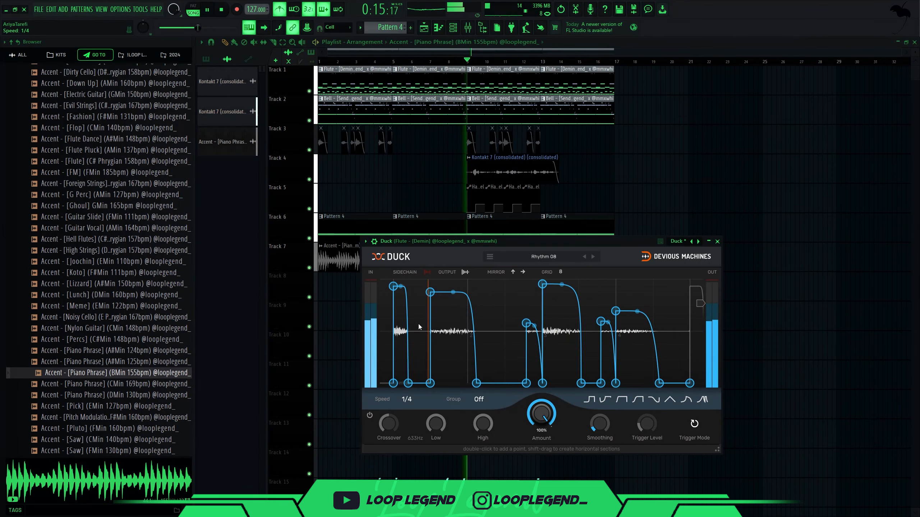
# Step: Remove the two bottom points between the first two pulses of the Duck curve and lower the second pulse's starting point slightly
pyautogui.doubleClick(408, 383)
pyautogui.doubleClick(429, 383)
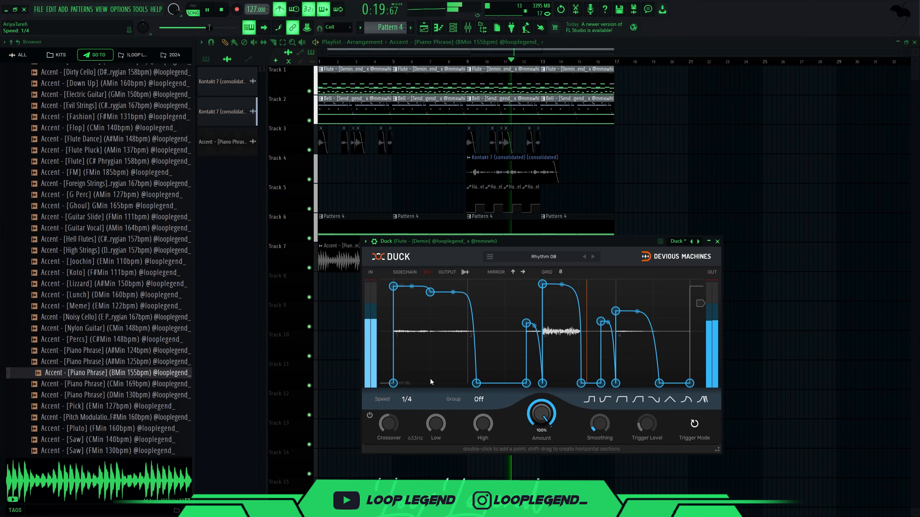
pyautogui.moveTo(430, 292); pyautogui.dragTo(429, 303)
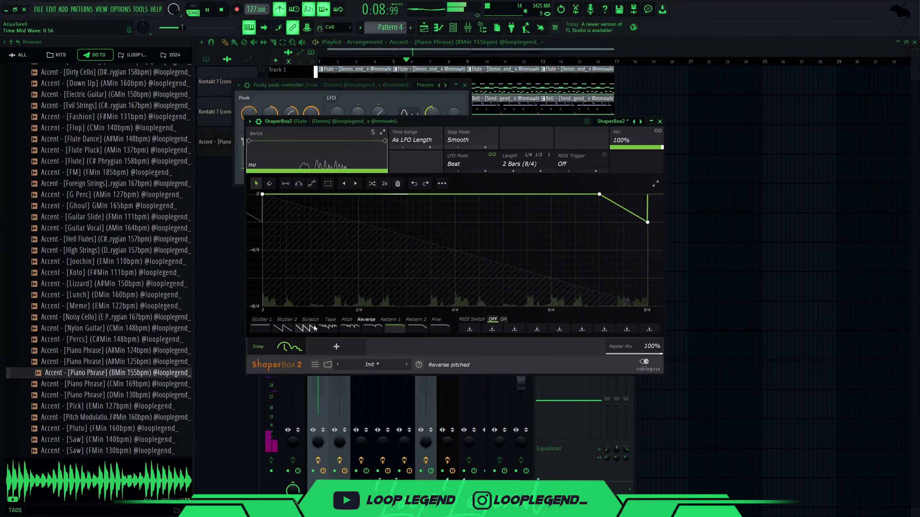
# Step: Apply the rising ramp wave from the Pitch set in the Flute's slot 9 ShaperBox2 and link its mix level to Peak ctrl - Peak
pyautogui.click(312, 331)
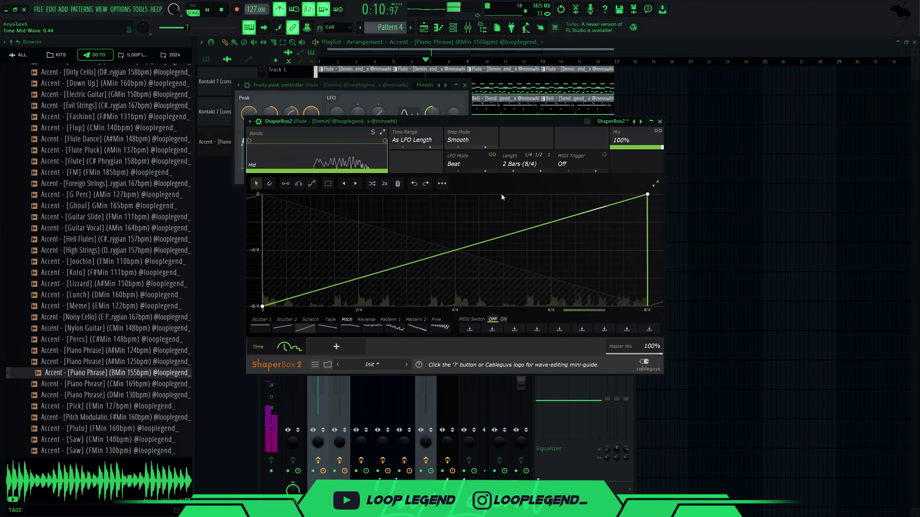
pyautogui.click(660, 121)
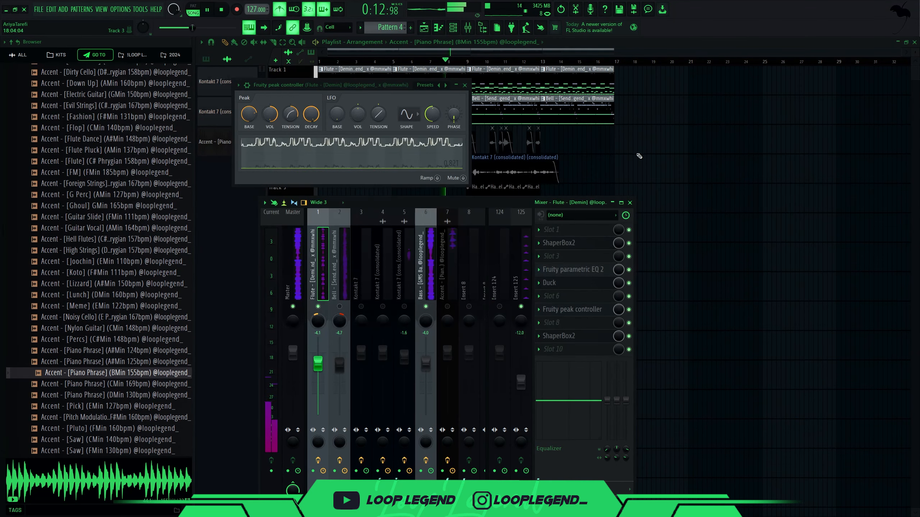
pyautogui.rightClick(618, 339)
pyautogui.click(644, 421)
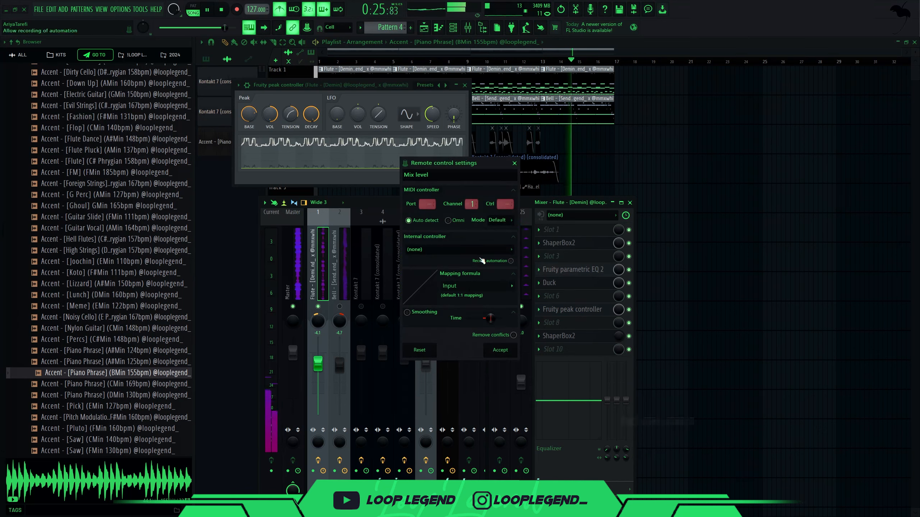
pyautogui.click(480, 250)
pyautogui.click(457, 290)
pyautogui.click(511, 351)
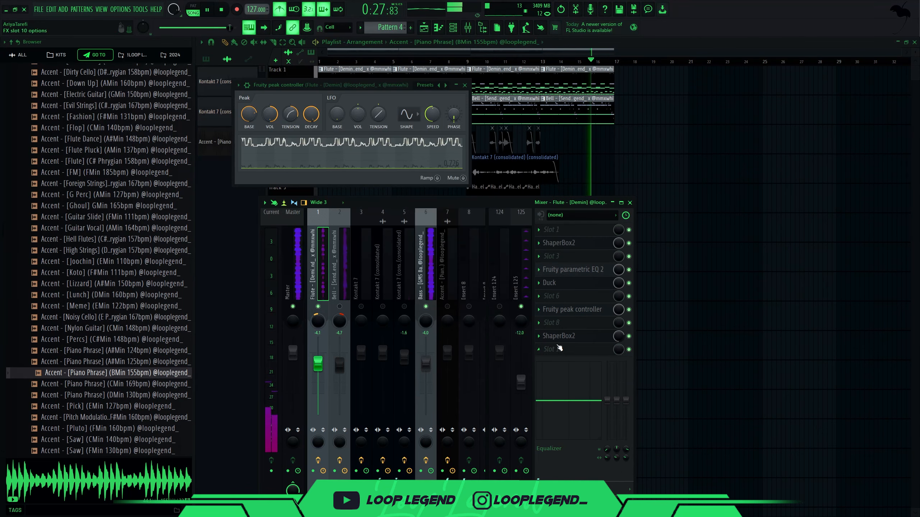
# Step: Set the mapping formula of the slot 9 ShaperBox2 mix level link to Inverted
pyautogui.rightClick(619, 336)
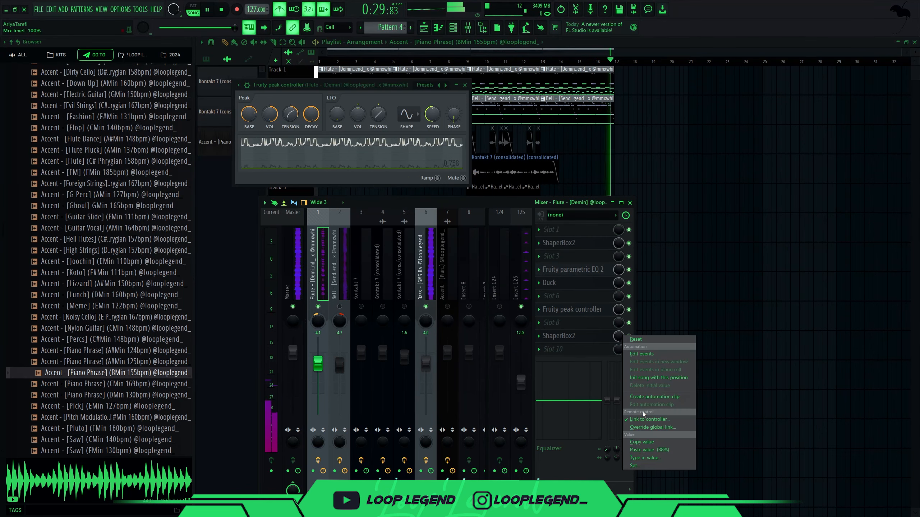
pyautogui.click(644, 419)
pyautogui.click(509, 293)
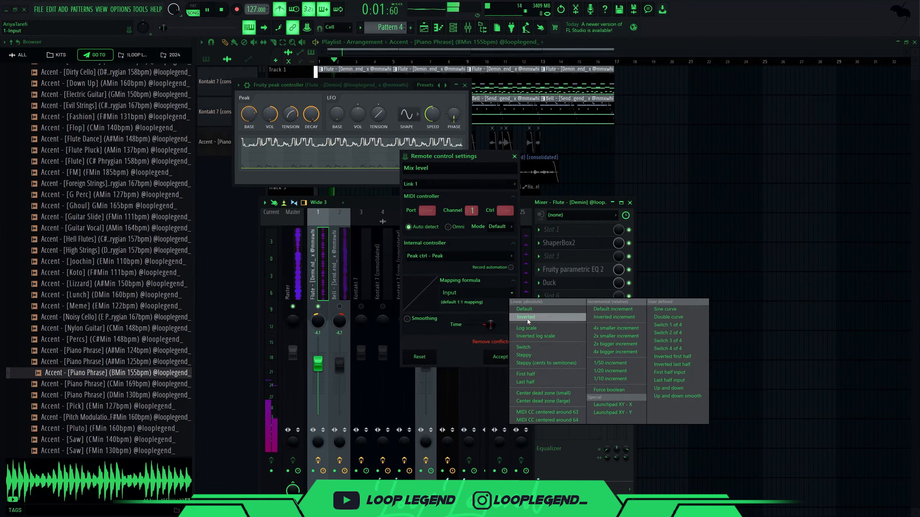
pyautogui.click(528, 317)
pyautogui.click(500, 356)
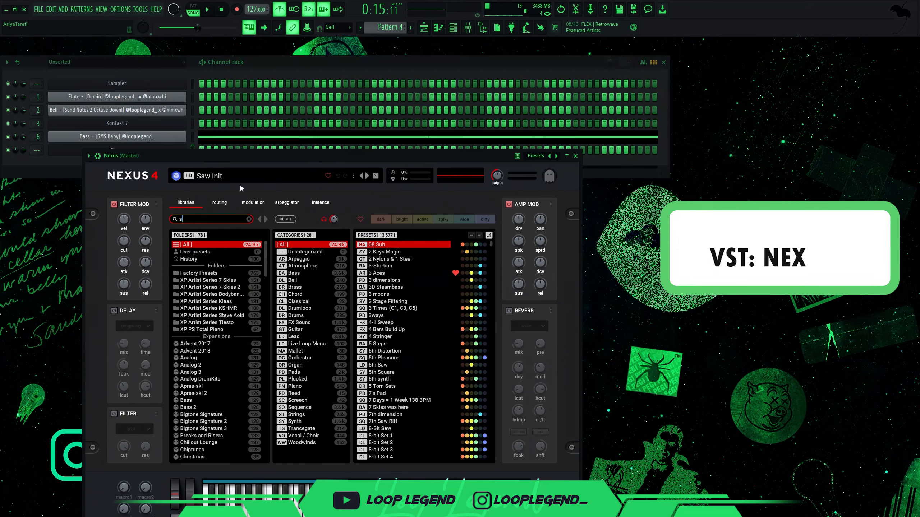
# Step: Search the Nexus presets for "siren" and step back through the matches from Sirens 110 BPM past Siren Pb
pyautogui.write('iren')
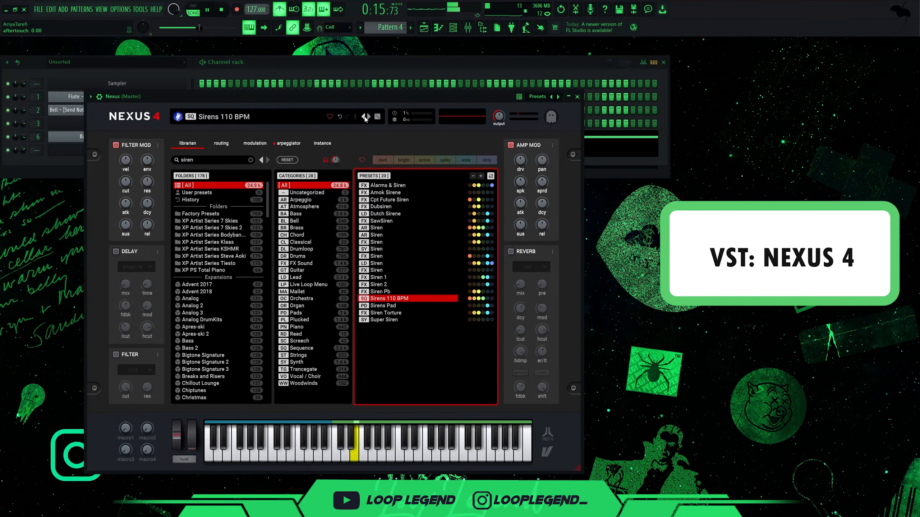
pyautogui.click(364, 117)
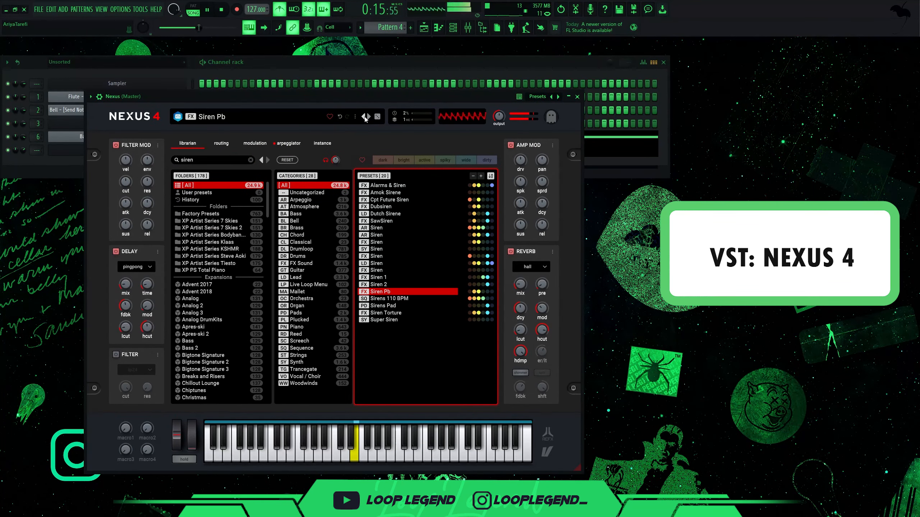
pyautogui.click(364, 118)
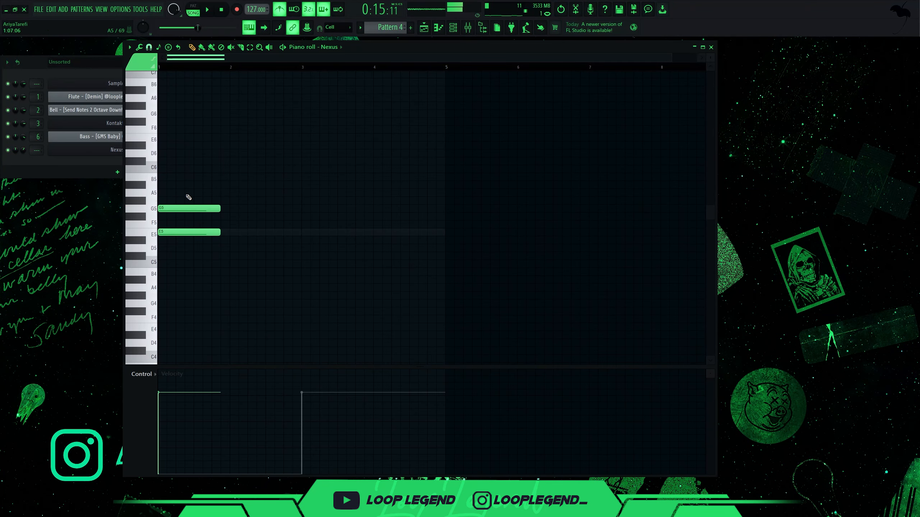
# Step: Shorten the G5 and E5 Nexus notes to a quarter bar and follow them with an equally long F#5 and E5 pair
pyautogui.moveTo(162, 189); pyautogui.dragTo(216, 261)
pyautogui.moveTo(219, 232); pyautogui.dragTo(170, 221)
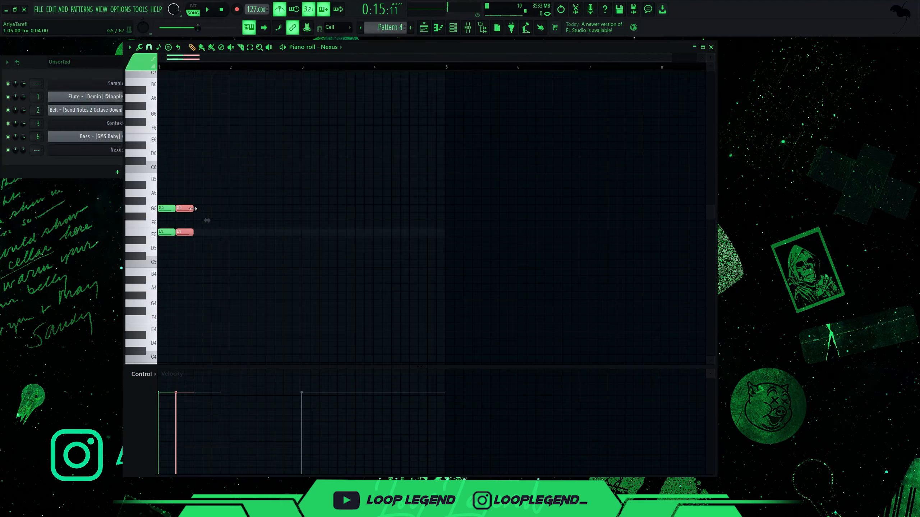
pyautogui.hotkey('shift', 'Down')
pyautogui.press('space')
# Step: Duplicate the alternating G5/E5 and F#5/E5 note pairs repeatedly to fill the four-bar Nexus pattern
pyautogui.moveTo(213, 181); pyautogui.dragTo(173, 253)
pyautogui.hotkey('ctrl', 'b')
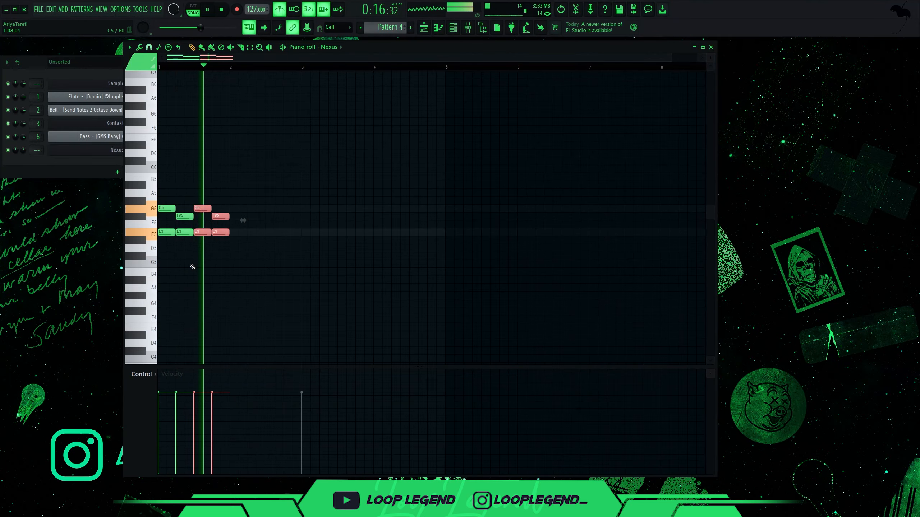
pyautogui.press('space')
pyautogui.moveTo(254, 247); pyautogui.dragTo(236, 276)
pyautogui.hotkey('ctrl', 'b')
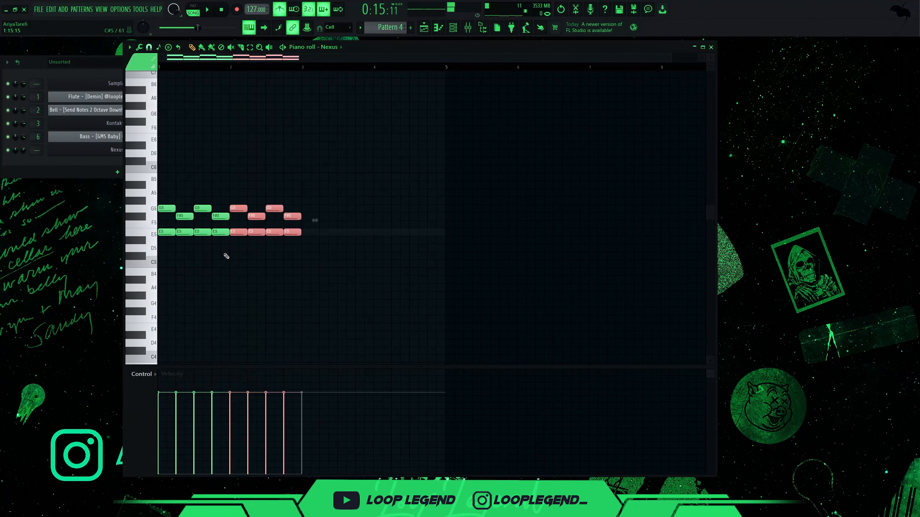
pyautogui.hotkey('ctrl', 'b')
pyautogui.hotkey('ctrl', 'b')
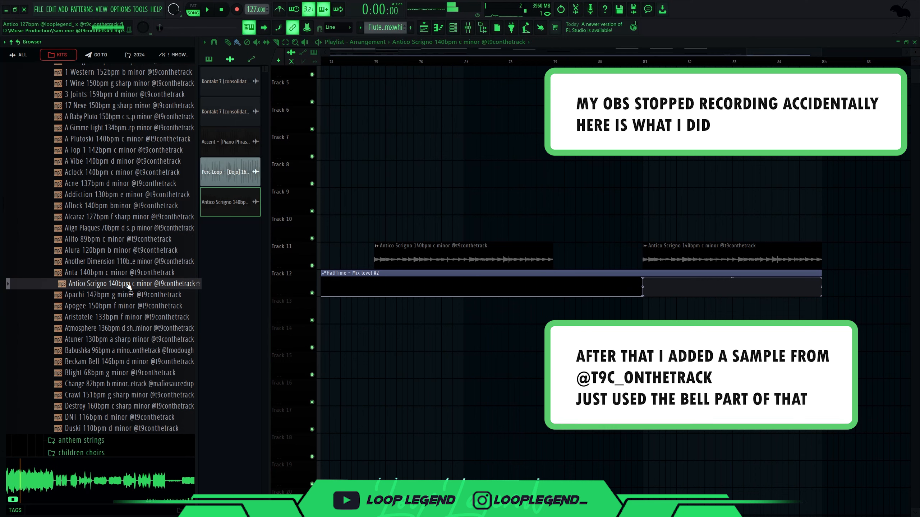
# Step: Play the Antico Scrigno bell sample in the arrangement from bar 75 and review its mixer effects and HalfTime automation
pyautogui.click(377, 62)
pyautogui.press('space')
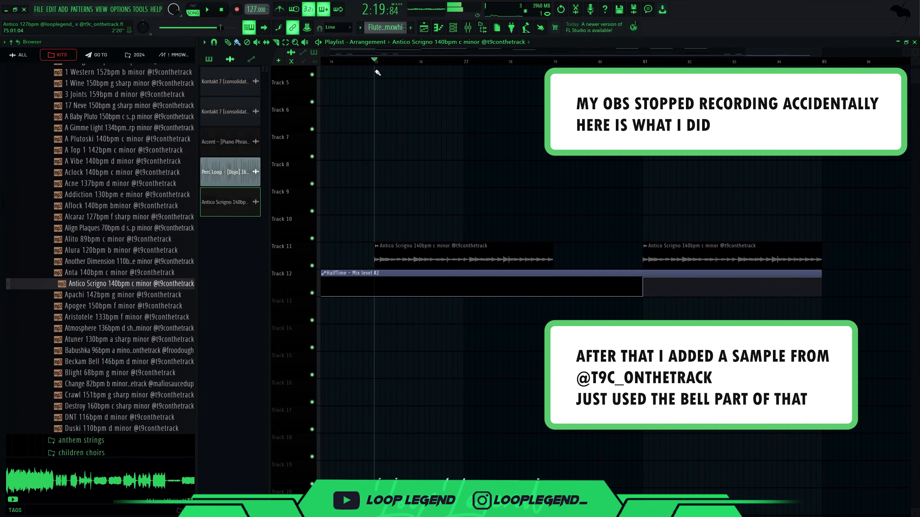
pyautogui.keyDown('ctrl'); pyautogui.rightClick(501, 249); pyautogui.keyUp('ctrl')
pyautogui.doubleClick(520, 248)
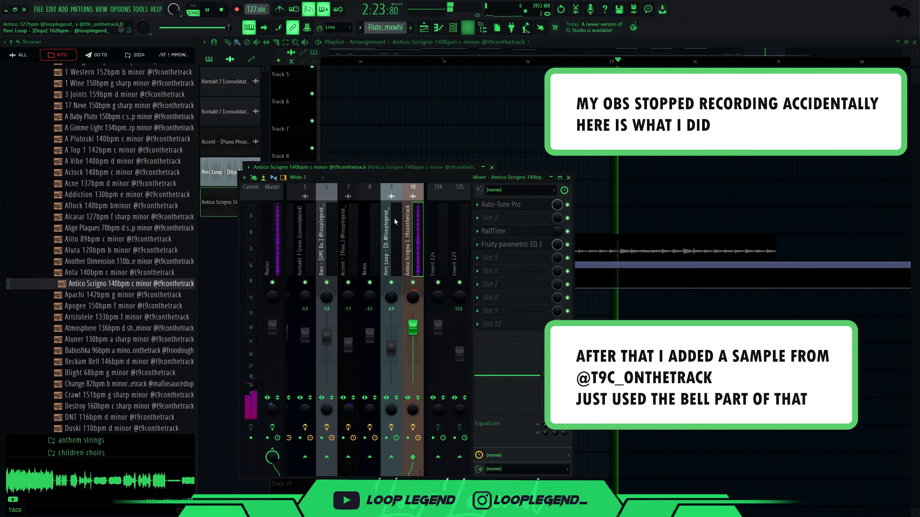
pyautogui.press('F9')
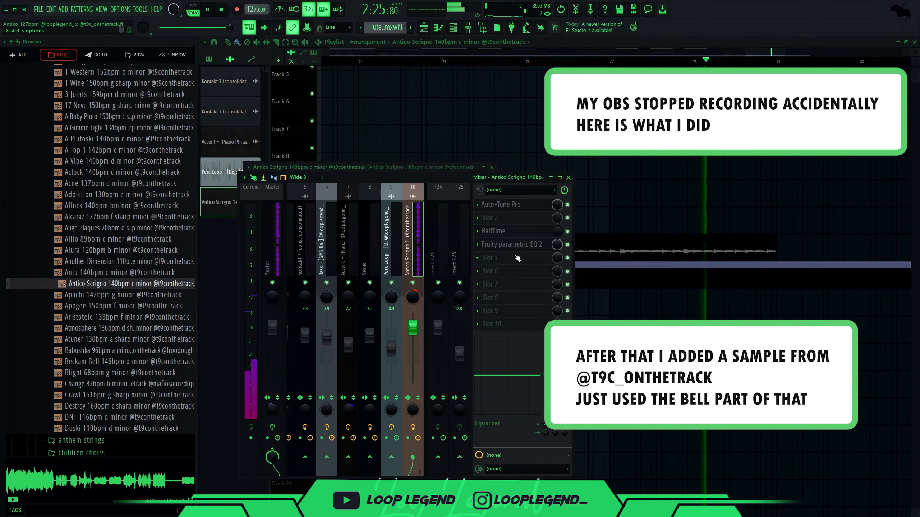
pyautogui.moveTo(747, 217); pyautogui.dragTo(413, 331)
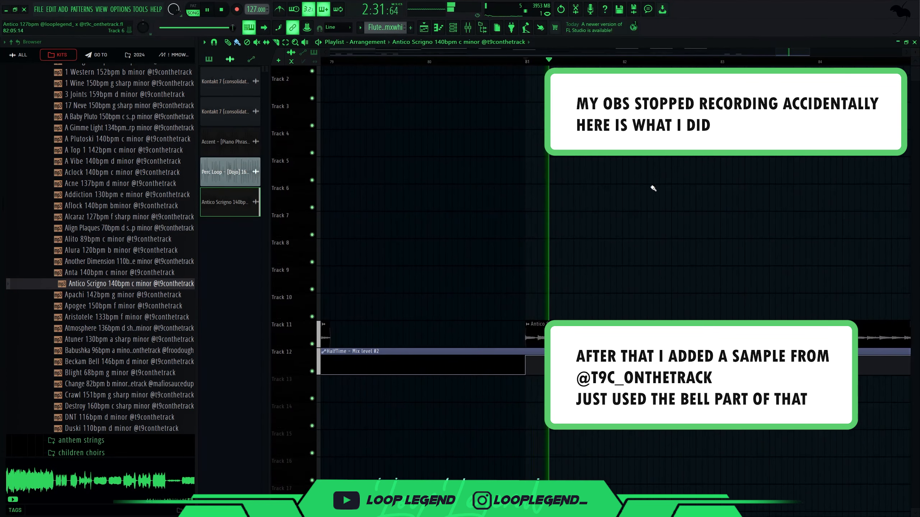
pyautogui.moveTo(642, 211); pyautogui.dragTo(572, 203)
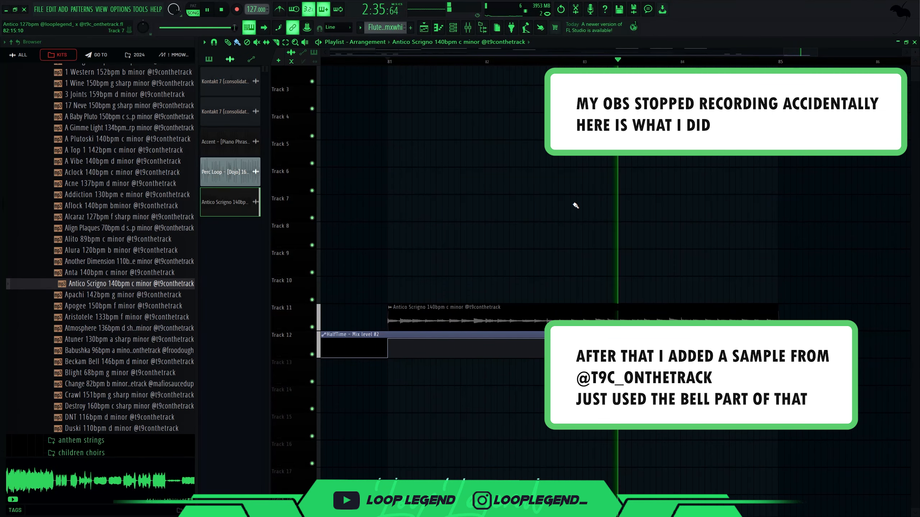
pyautogui.scroll(-3, 576, 205)
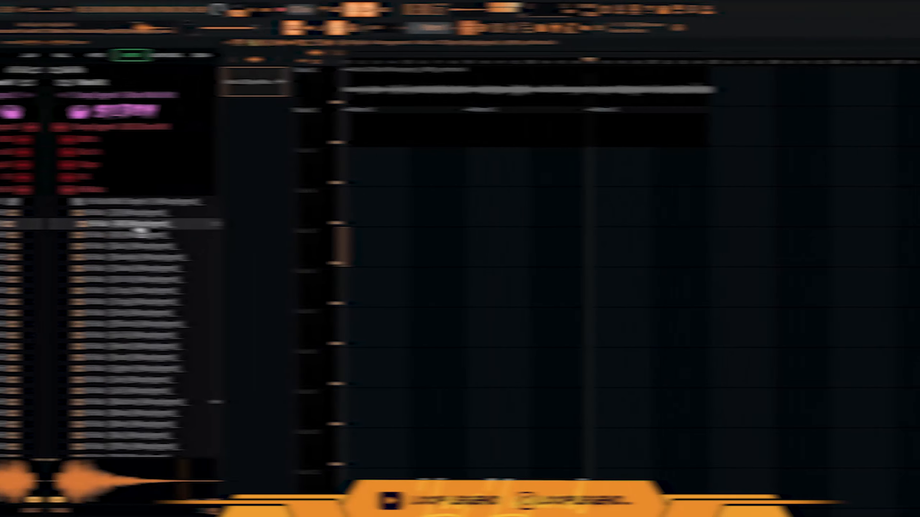
# Step: Audition the hi-hat samples from Atl through Lofi in the 2023 Drum Kit while the melody plays
pyautogui.click(140, 235)
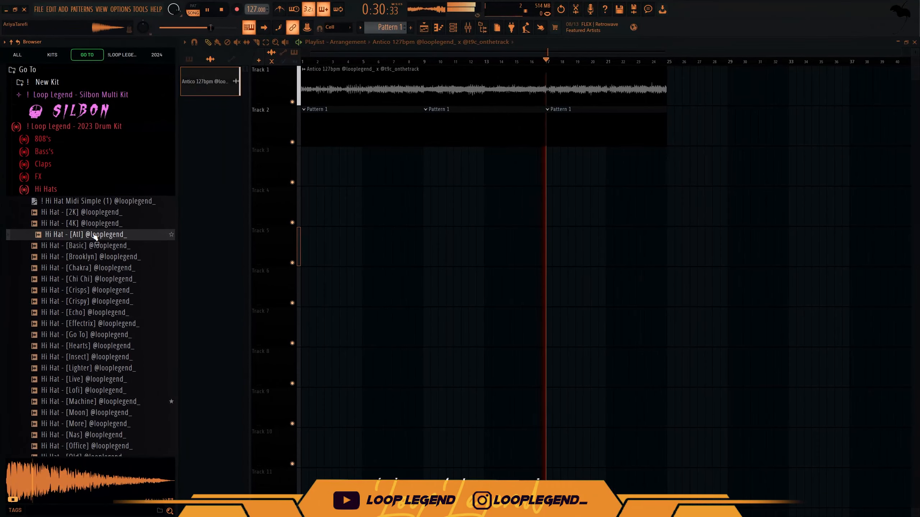
pyautogui.click(139, 247)
pyautogui.click(139, 257)
pyautogui.click(144, 290)
pyautogui.click(105, 315)
pyautogui.click(104, 369)
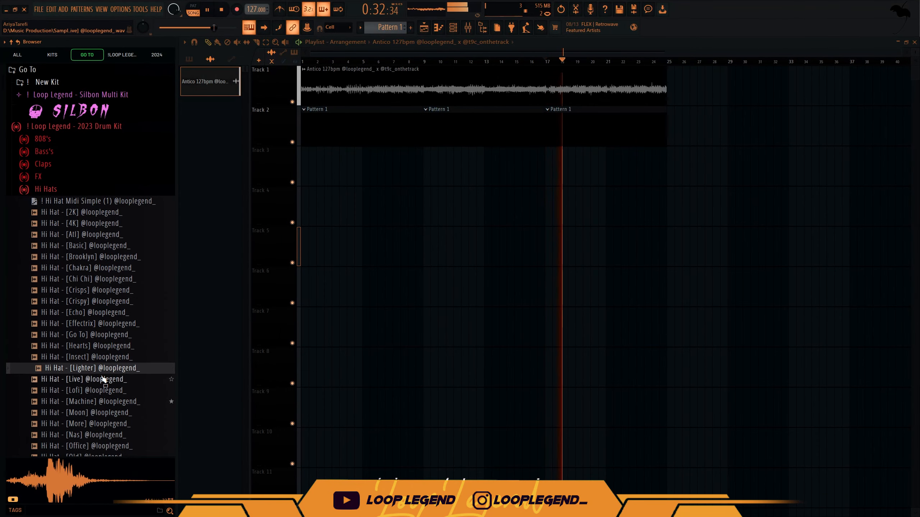
pyautogui.click(104, 379)
pyautogui.click(101, 358)
pyautogui.click(97, 369)
pyautogui.click(99, 347)
pyautogui.click(95, 323)
pyautogui.click(94, 334)
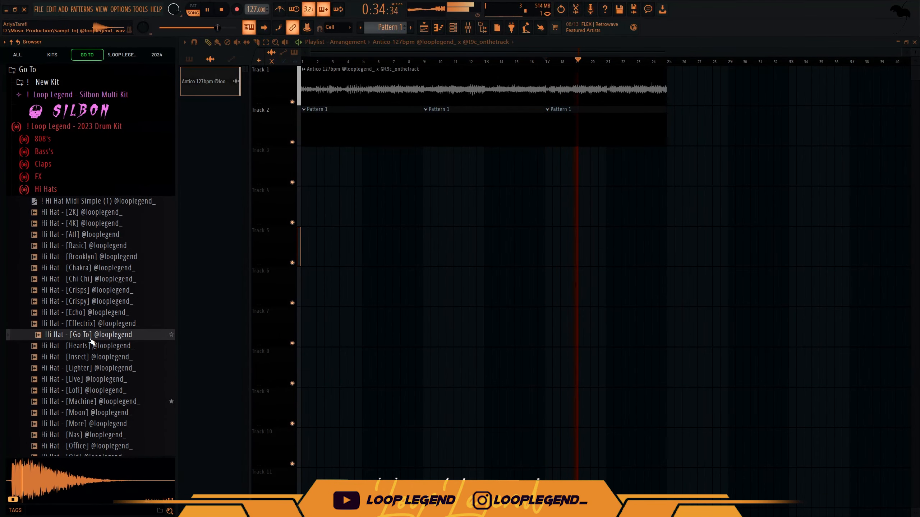
pyautogui.click(93, 357)
pyautogui.click(93, 368)
pyautogui.click(93, 379)
pyautogui.click(93, 391)
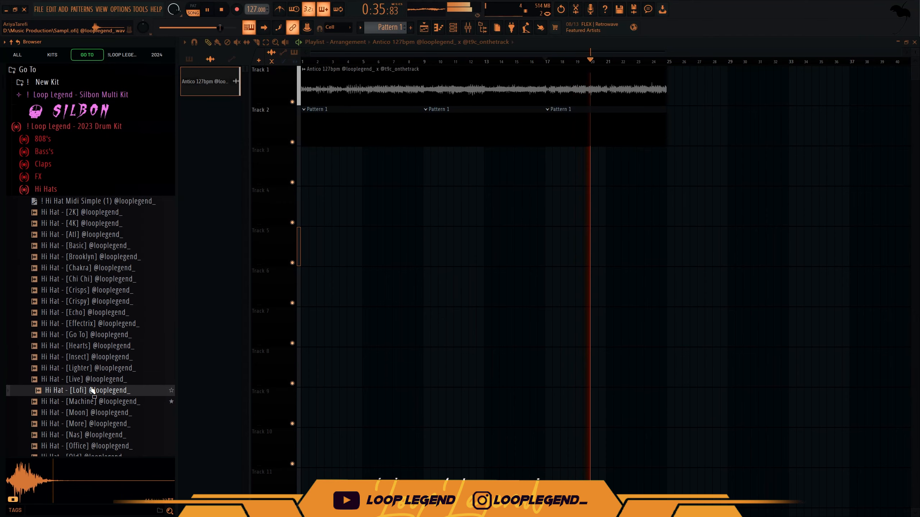
# Step: Compare the Hearts and Go To hi-hats and load Hi Hat - [Go To] into a new sampler channel
pyautogui.click(96, 346)
pyautogui.click(96, 335)
pyautogui.rightClick(94, 334)
pyautogui.click(97, 342)
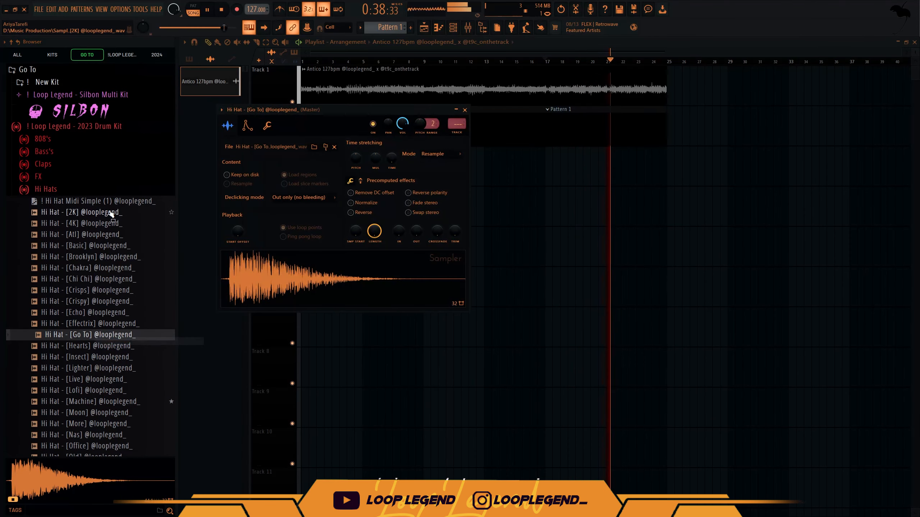
# Step: Load the ! Hi Hat Midi Simple (1) pattern into the hi-hat channel and trim the silence from the sample's start
pyautogui.press('space')
pyautogui.rightClick(113, 205)
pyautogui.click(116, 206)
pyautogui.moveTo(356, 232); pyautogui.dragTo(356, 230)
pyautogui.press('space')
# Step: Delete the hi-hat notes from bar 3 onward and duplicate the remaining two bars into bars 3 and 4
pyautogui.press('F6')
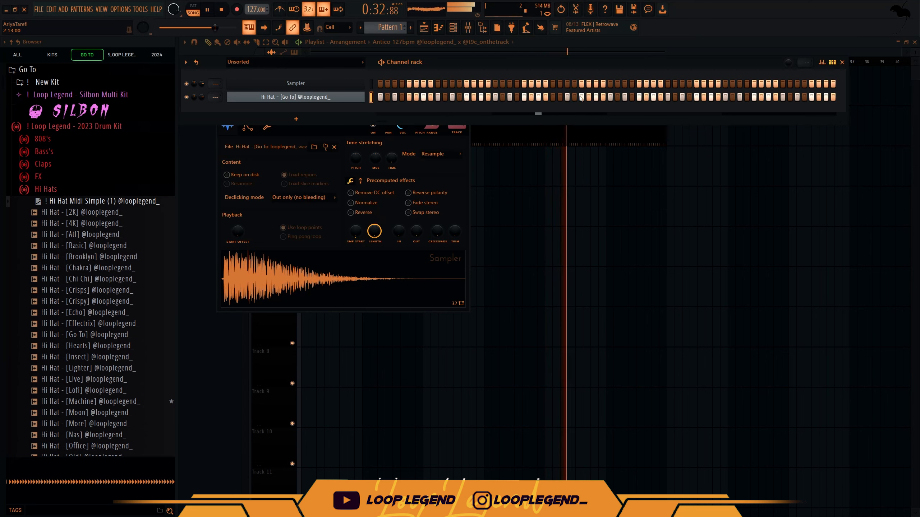
pyautogui.press('F7')
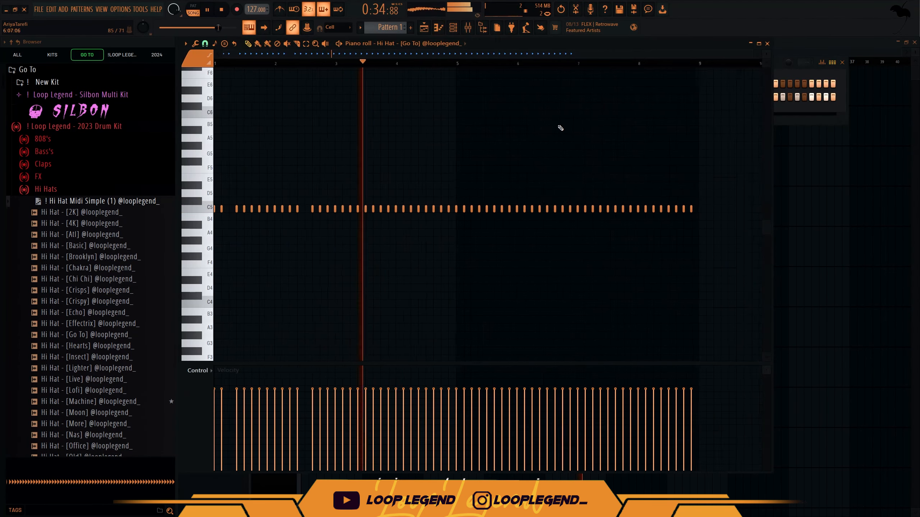
pyautogui.moveTo(641, 134); pyautogui.dragTo(305, 344)
pyautogui.press('Delete')
pyautogui.hotkey('ctrl', 'a')
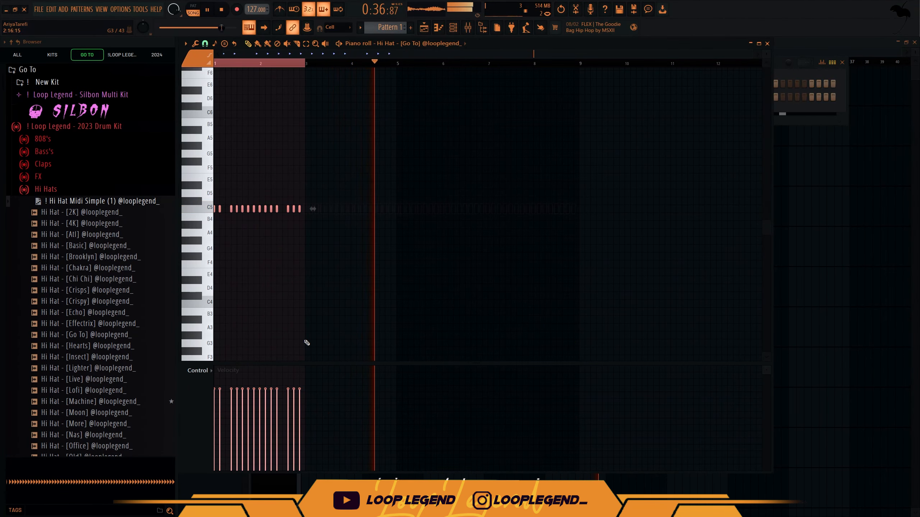
pyautogui.hotkey('ctrl', 'b')
# Step: Set the piano roll snap to 1/6 beat and add a faster hi-hat roll near the end of bar 2
pyautogui.scroll(3, 216, 202)
pyautogui.scroll(2, 217, 202)
pyautogui.click(205, 44)
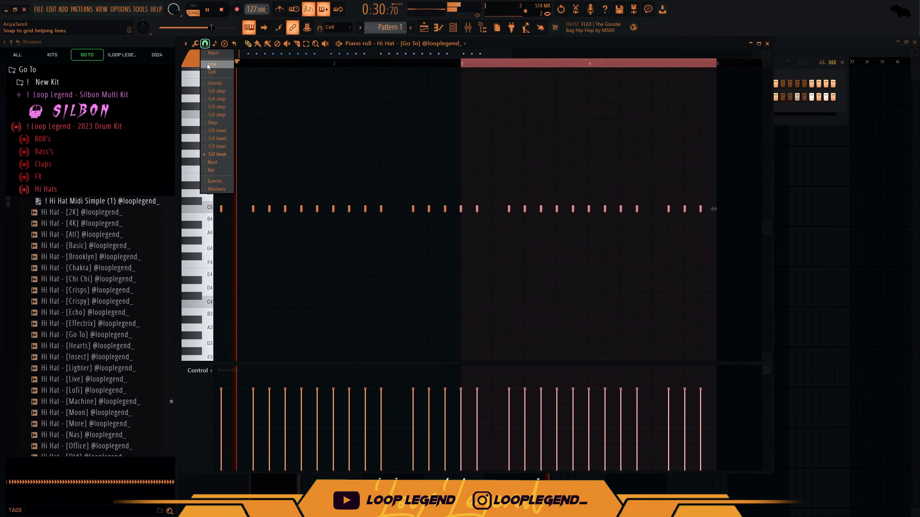
pyautogui.click(216, 131)
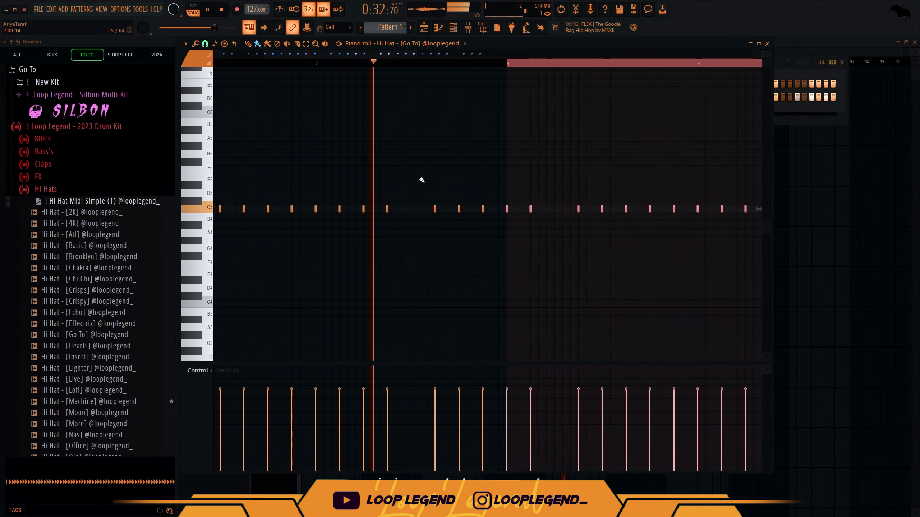
# Step: With 1/3 step snap, paint hi-hat rolls on C5 and E4 at the end of bar 4 and remove the surplus E4 notes
pyautogui.click(205, 43)
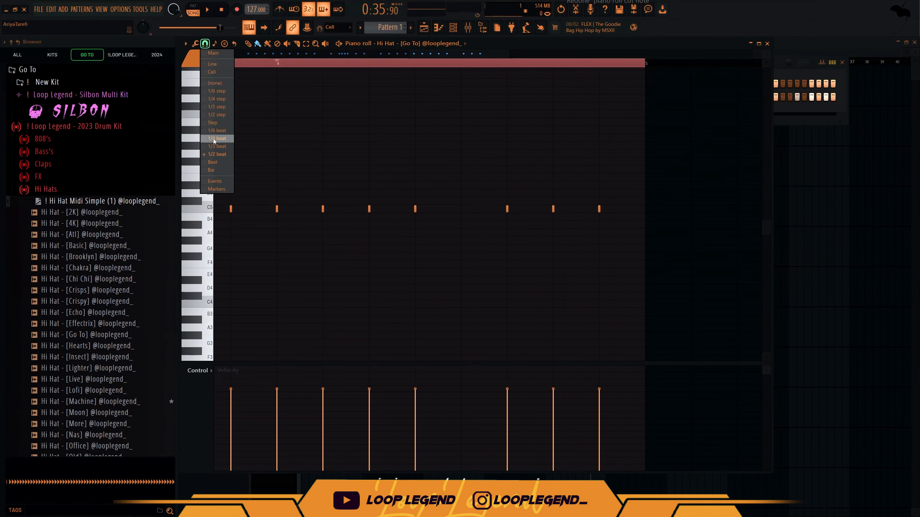
pyautogui.click(215, 107)
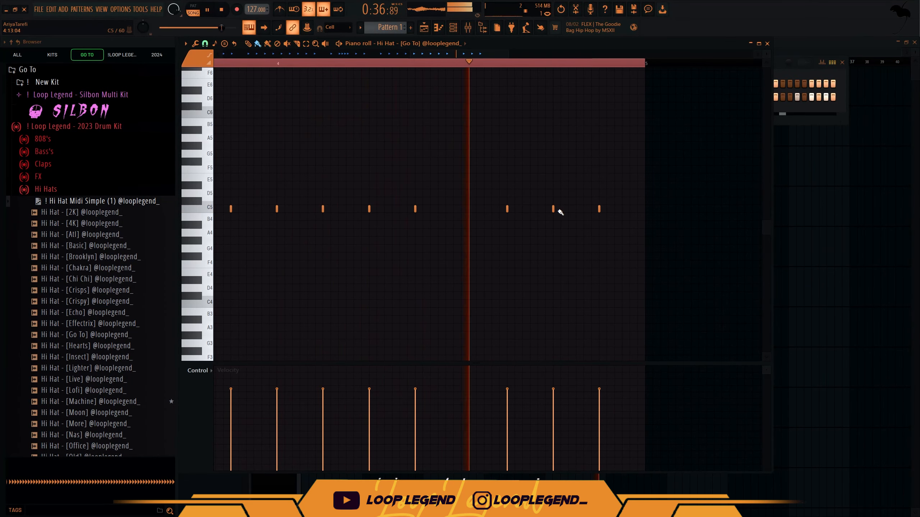
pyautogui.moveTo(561, 212); pyautogui.dragTo(576, 210)
pyautogui.moveTo(599, 280); pyautogui.dragTo(626, 281)
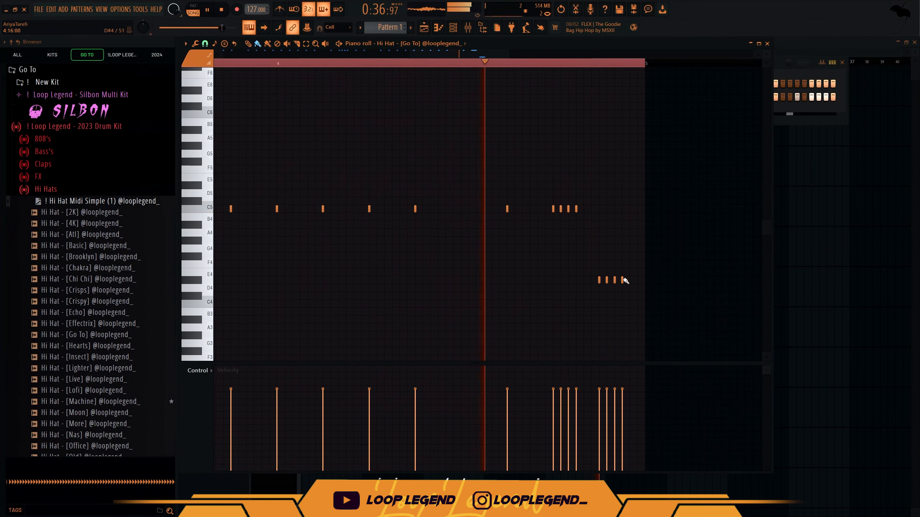
pyautogui.press('space')
pyautogui.rightClick(622, 279)
pyautogui.rightClick(614, 280)
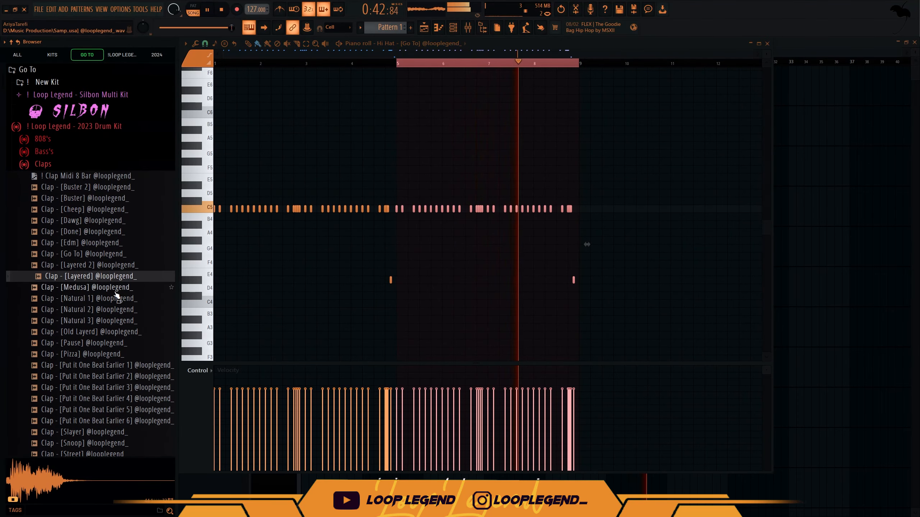
# Step: Audition the drum kit's clap samples, including Natural 1, Natural 3, Pause and Pizza
pyautogui.click(117, 295)
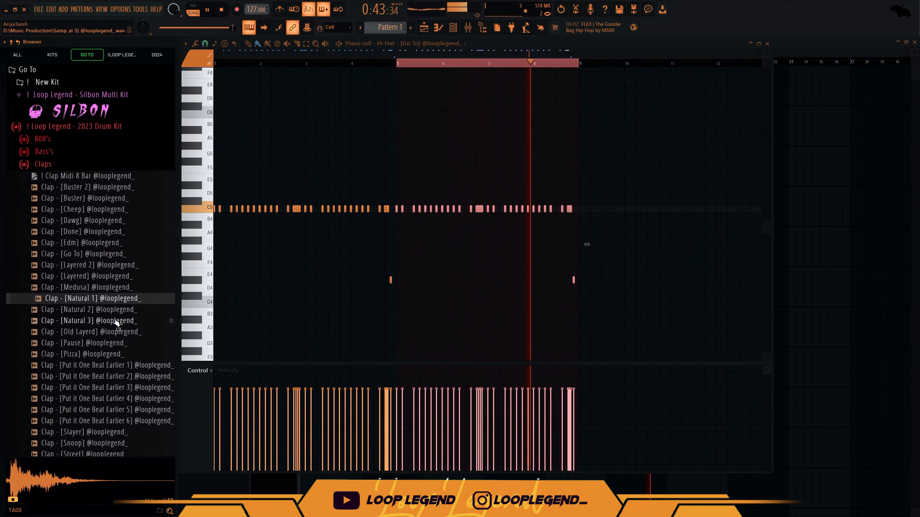
pyautogui.click(116, 322)
pyautogui.scroll(-3, 120, 324)
pyautogui.click(108, 278)
pyautogui.click(100, 287)
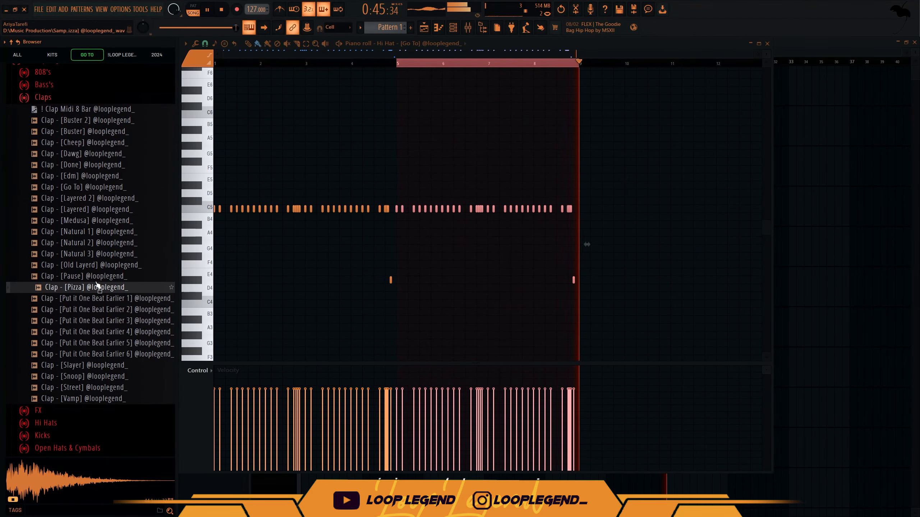
# Step: Load Clap - [Pause] into a new sampler channel and apply the ! Clap Midi 8 Bar pattern to it
pyautogui.rightClick(94, 276)
pyautogui.click(104, 288)
pyautogui.rightClick(106, 106)
pyautogui.click(115, 111)
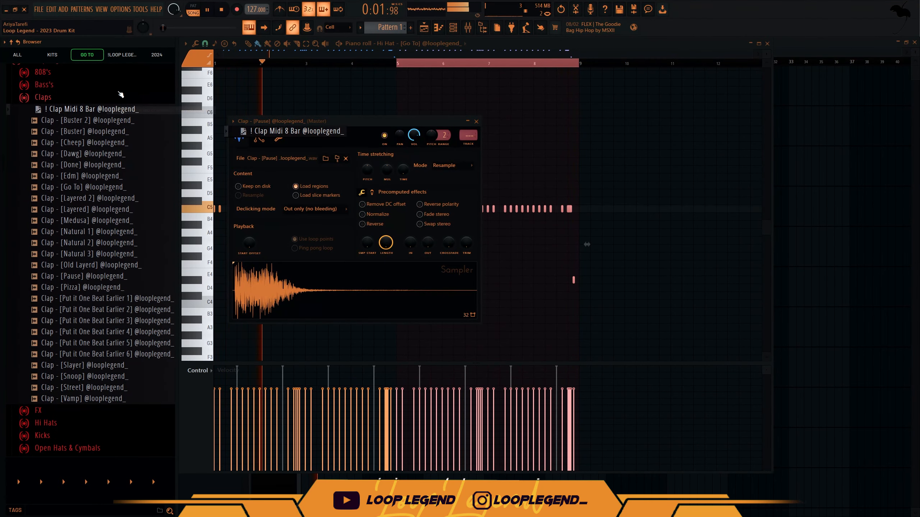
# Step: Transpose the Clap - [Pause] notes by semitones, down to C#5, up to B5 and back down, to tune the clap
pyautogui.hotkey('shift', 'Down')
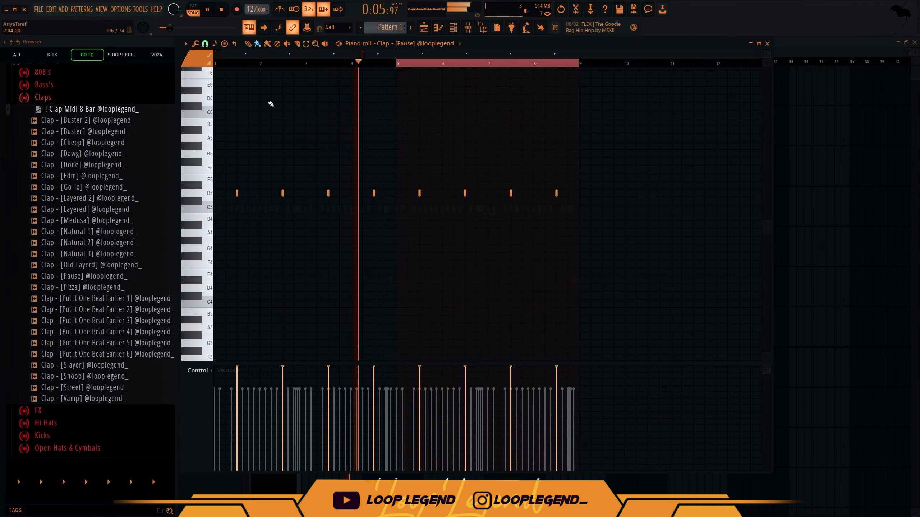
pyautogui.hotkey('shift', 'Down')
pyautogui.hotkey('shift', 'Down')
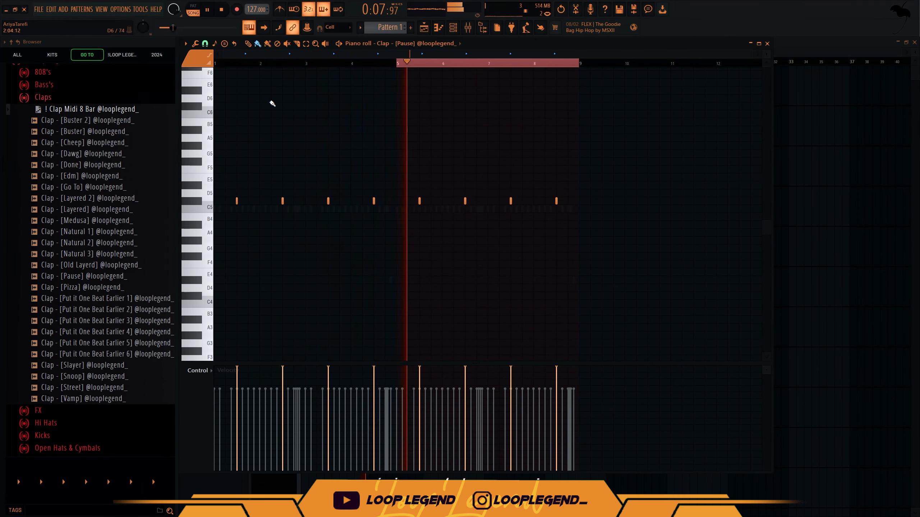
pyautogui.hotkey('shift', 'Up')
pyautogui.hotkey('shift', 'Up')
pyautogui.hotkey('shift', 'Up')
pyautogui.hotkey('shift', 'Up')
pyautogui.hotkey('shift', 'Up')
pyautogui.hotkey('shift', 'Up')
pyautogui.hotkey('shift', 'Up')
pyautogui.hotkey('shift', 'Up')
pyautogui.hotkey('shift', 'Up')
pyautogui.hotkey('shift', 'Up')
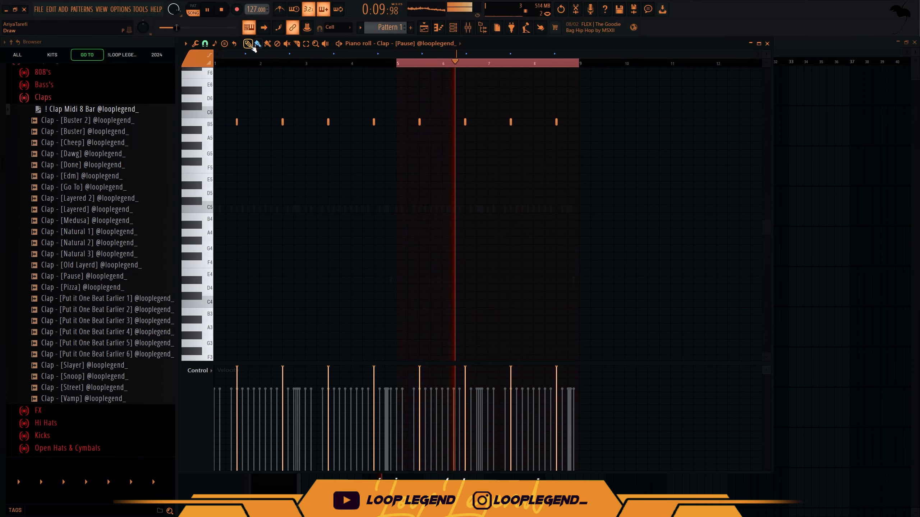
pyautogui.hotkey('shift', 'Down')
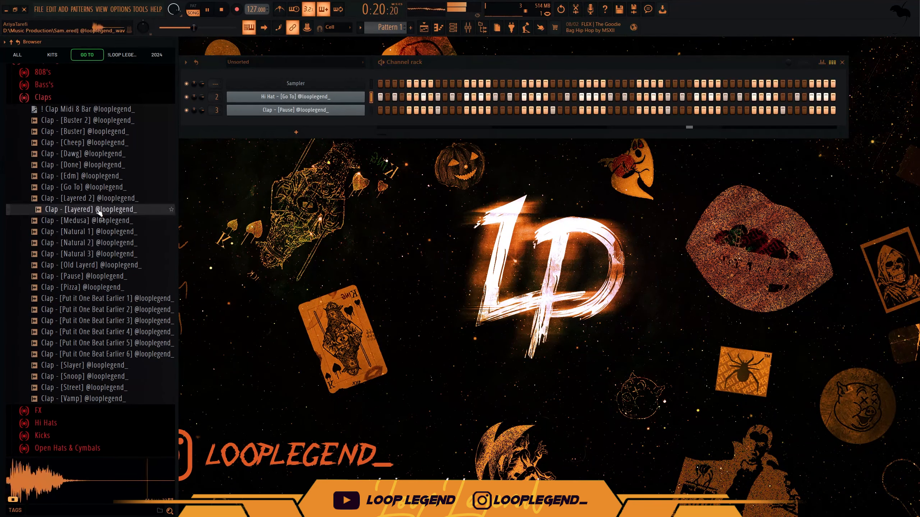
# Step: Add Clap - [Street] as a second clap channel and paste the eight-bar clap notes into its piano roll
pyautogui.click(96, 209)
pyautogui.click(97, 387)
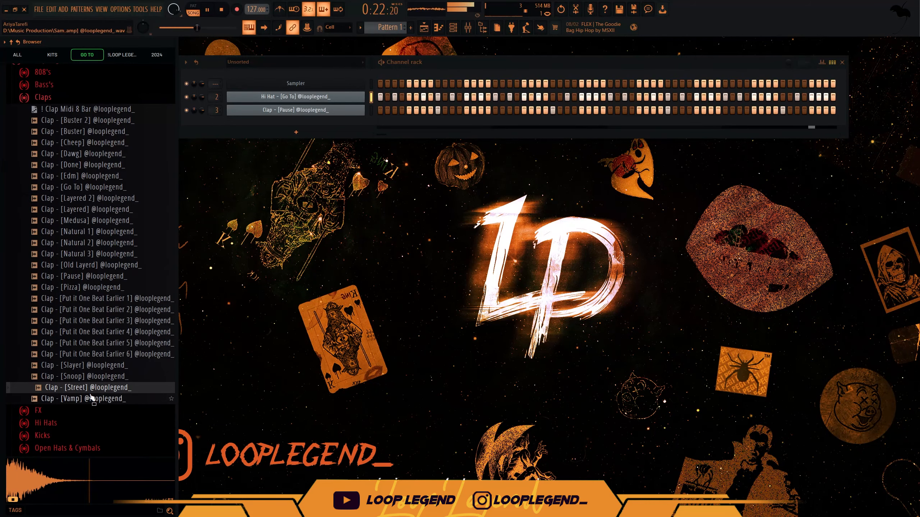
pyautogui.moveTo(92, 386); pyautogui.dragTo(384, 115)
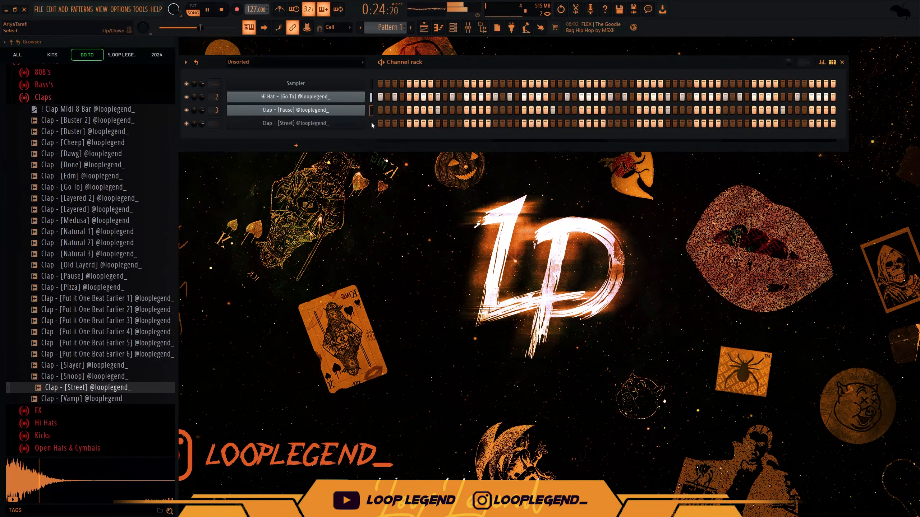
pyautogui.click(371, 123)
pyautogui.hotkey('ctrl', 'v')
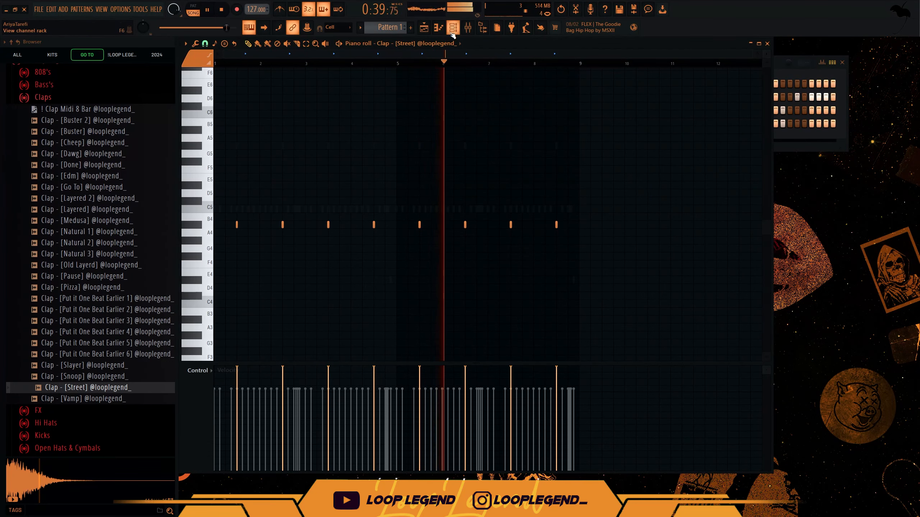
# Step: Assign the Clap - [Street] channel to mixer track 4 and show the mixer
pyautogui.click(452, 32)
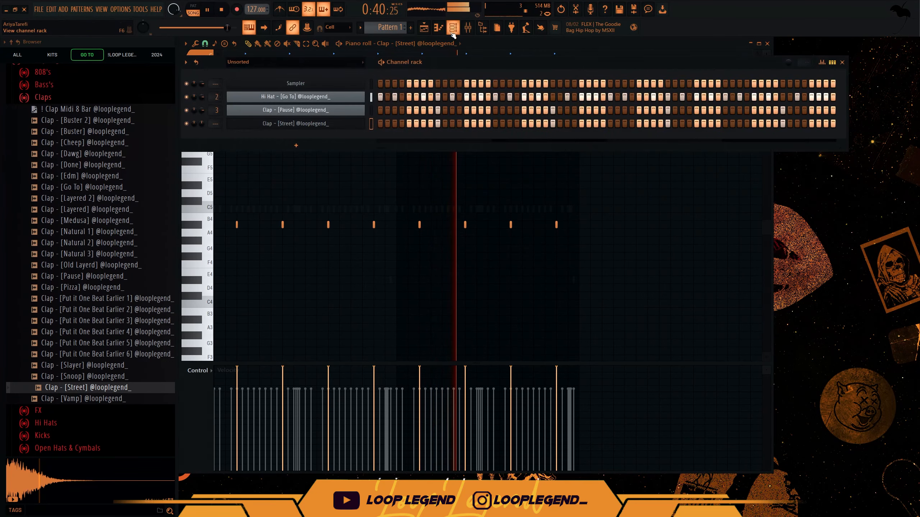
pyautogui.hotkey('ctrl', 'l')
pyautogui.press('F9')
# Step: Route both clap tracks into Insert 5 and lower that insert's volume to -1.8 dB
pyautogui.keyDown('ctrl'); pyautogui.keyDown('shift'); pyautogui.click(305, 239); pyautogui.keyUp('shift'); pyautogui.keyUp('ctrl')
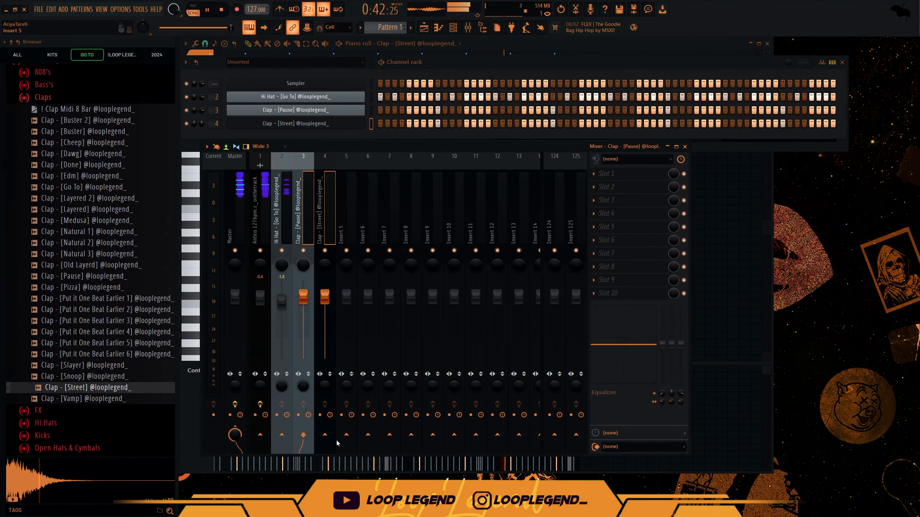
pyautogui.rightClick(350, 438)
pyautogui.click(377, 451)
pyautogui.click(343, 274)
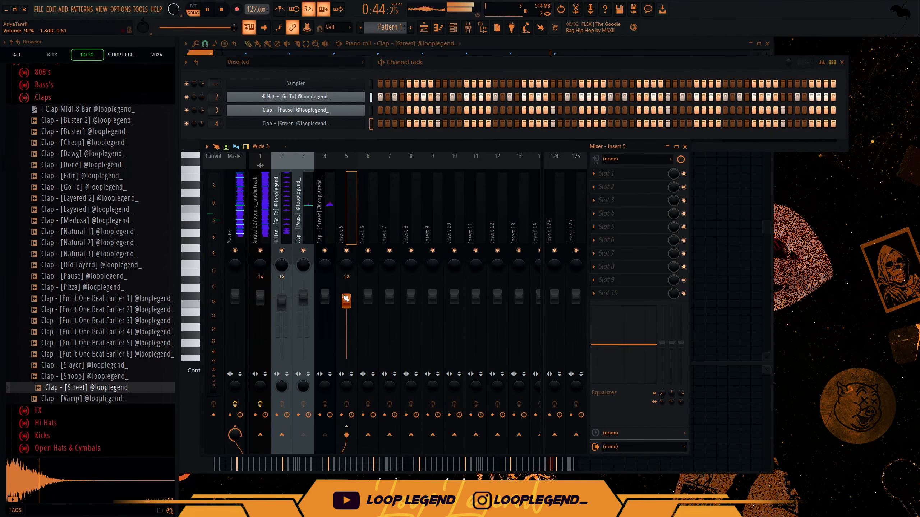
# Step: Preview the Go To 808 samples and add 808 - [Go To 3] as a new channel
pyautogui.scroll(-2, 346, 297)
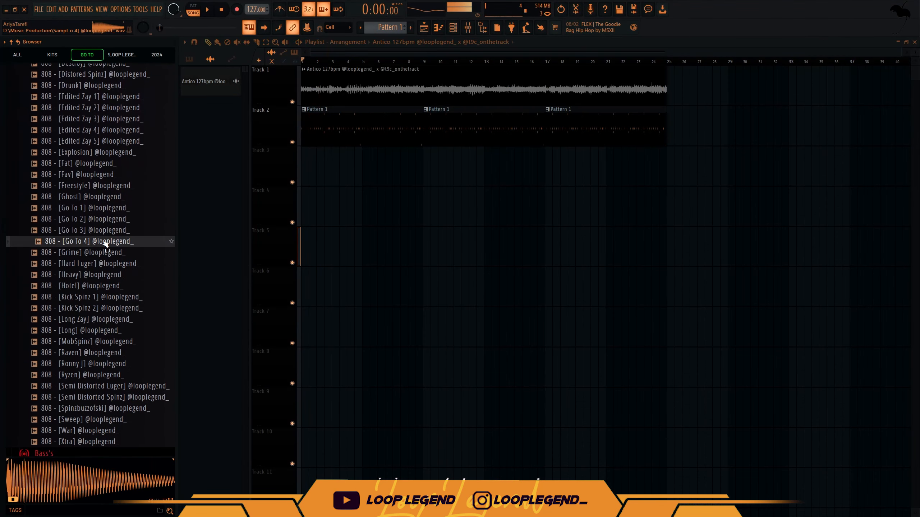
pyautogui.click(102, 229)
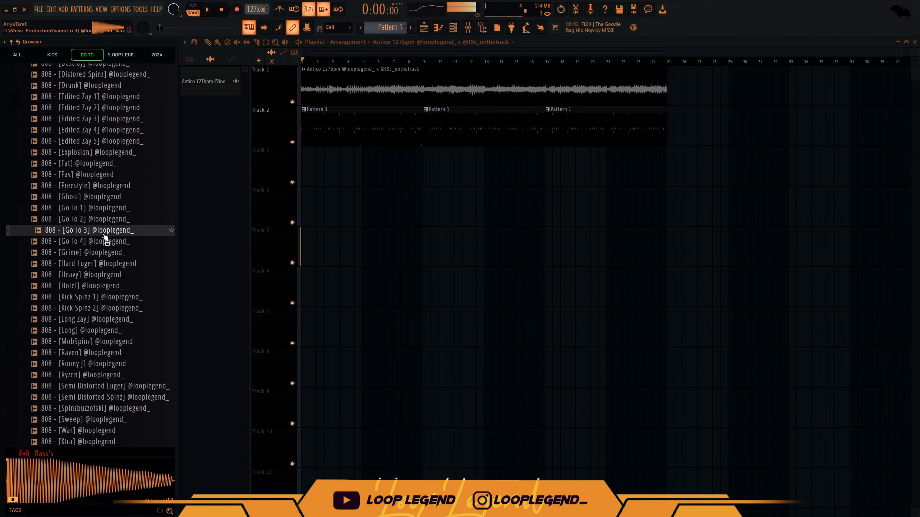
pyautogui.moveTo(102, 230); pyautogui.dragTo(415, 238)
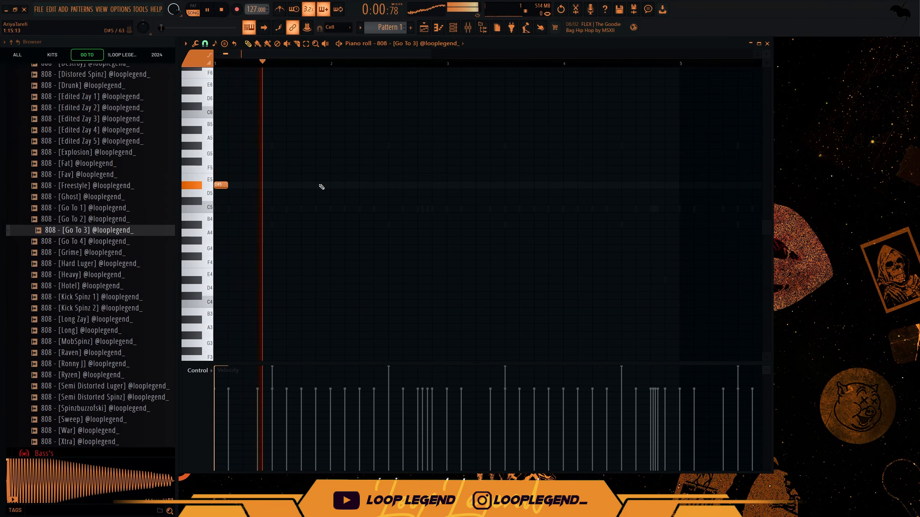
# Step: Place D#5 808 notes over the first two bars, at the start of bar 1, 1:13 and 2:11
pyautogui.click(309, 186)
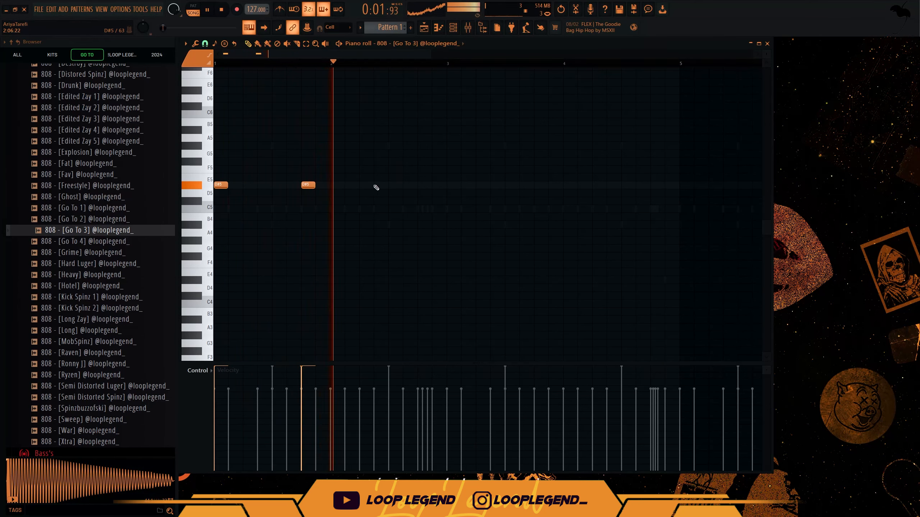
pyautogui.click(404, 185)
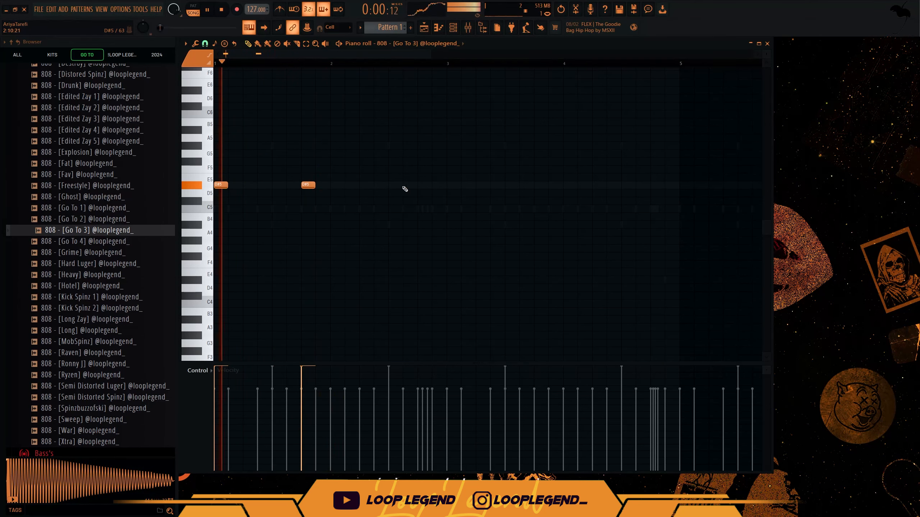
pyautogui.click(405, 186)
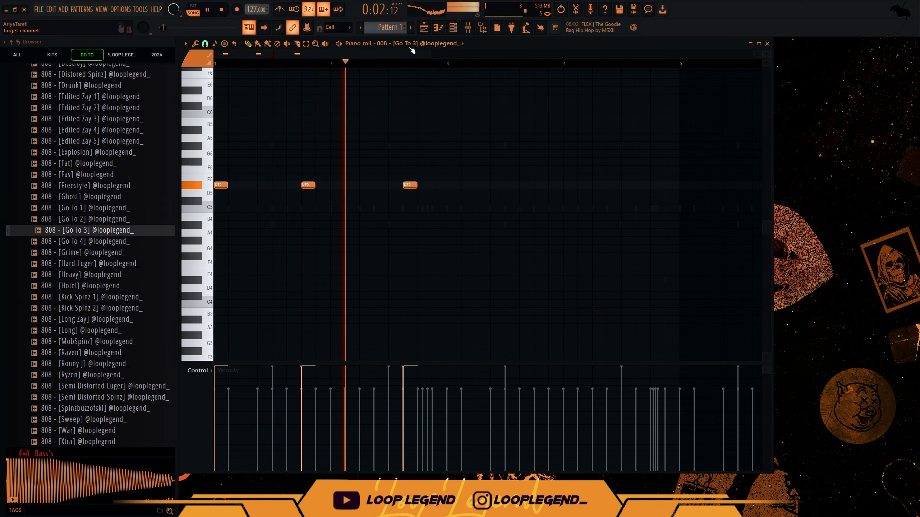
# Step: Delete the hi-hat roll just before bar 3 in the Hi Hat - [Go To] piano roll
pyautogui.scroll(1, 411, 48)
pyautogui.scroll(-1, 410, 48)
pyautogui.press('space')
pyautogui.scroll(2, 410, 47)
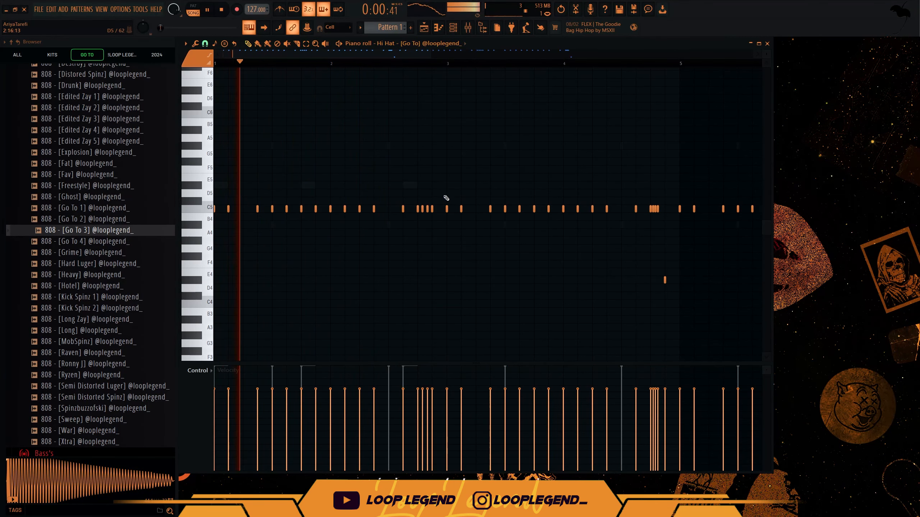
pyautogui.moveTo(443, 189); pyautogui.dragTo(418, 218)
pyautogui.press('Delete')
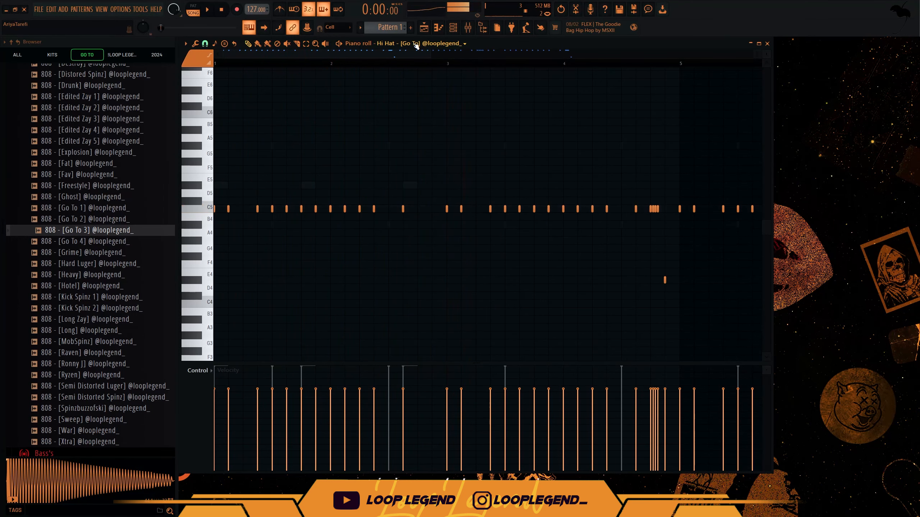
# Step: Duplicate the first two bars of 808 - [Go To 3] notes into bars 3 and 4, removing the stray B4 note
pyautogui.scroll(-1, 422, 52)
pyautogui.moveTo(450, 65); pyautogui.dragTo(111, 88)
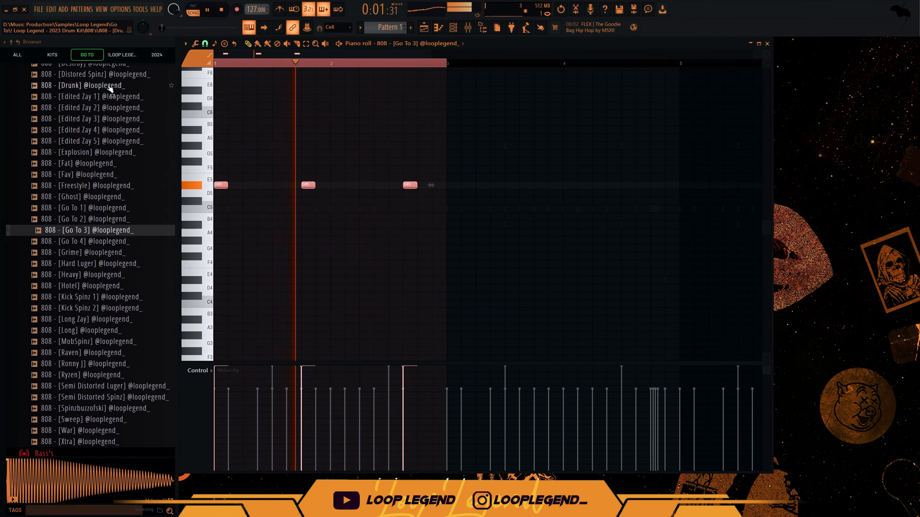
pyautogui.hotkey('ctrl', 'b')
pyautogui.moveTo(481, 185)
pyautogui.mouseDown()
pyautogui.moveTo(482, 206)
pyautogui.moveTo(525, 217)
pyautogui.mouseUp()
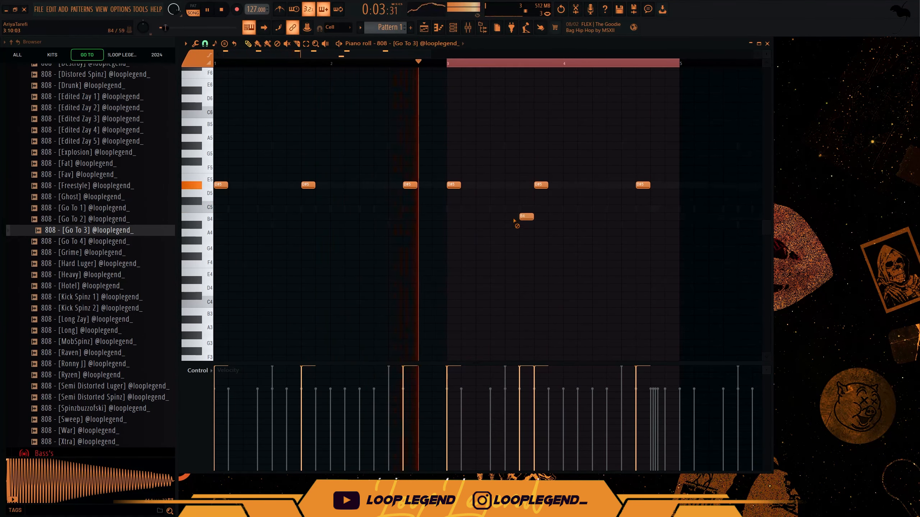
pyautogui.rightClick(525, 218)
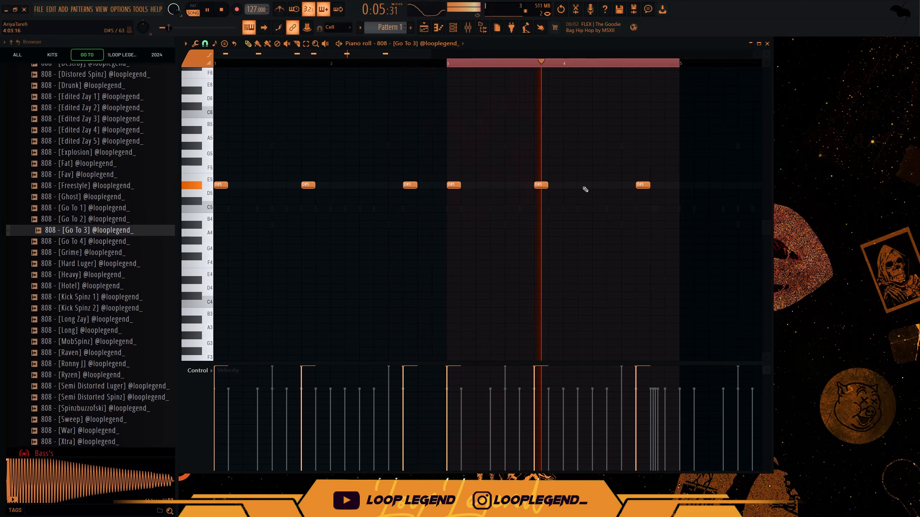
# Step: Add two D#5 808 notes in bar 4, at 4:05 and 4:07
pyautogui.click(596, 184)
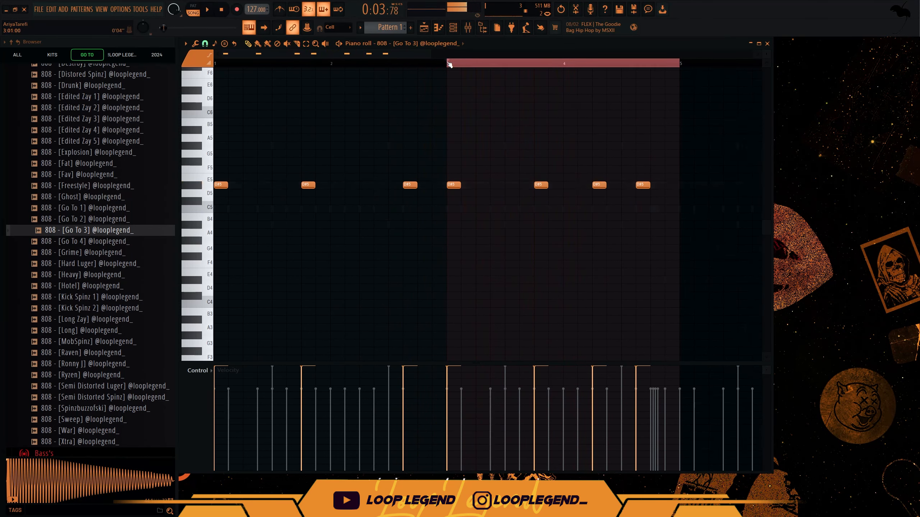
pyautogui.click(612, 186)
pyautogui.keyDown('ctrl'); pyautogui.click(614, 187); pyautogui.keyUp('ctrl')
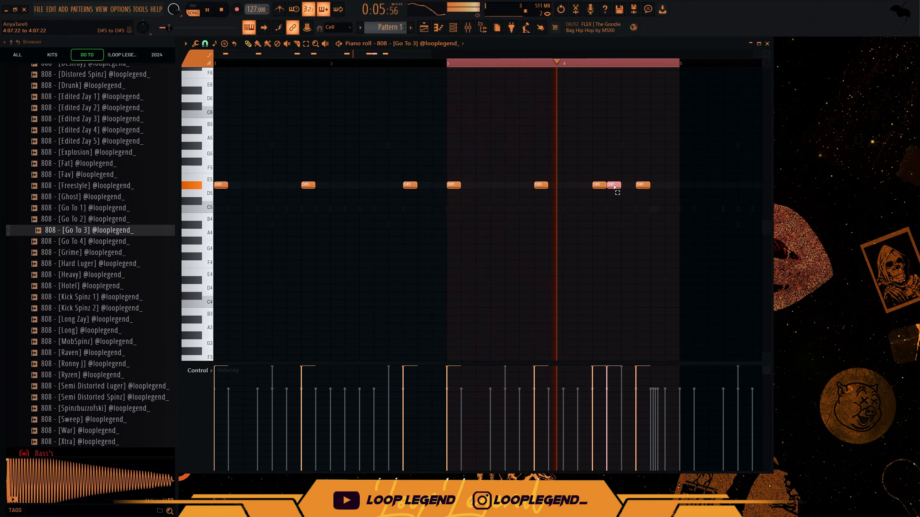
pyautogui.hotkey('ctrl', 'Up')
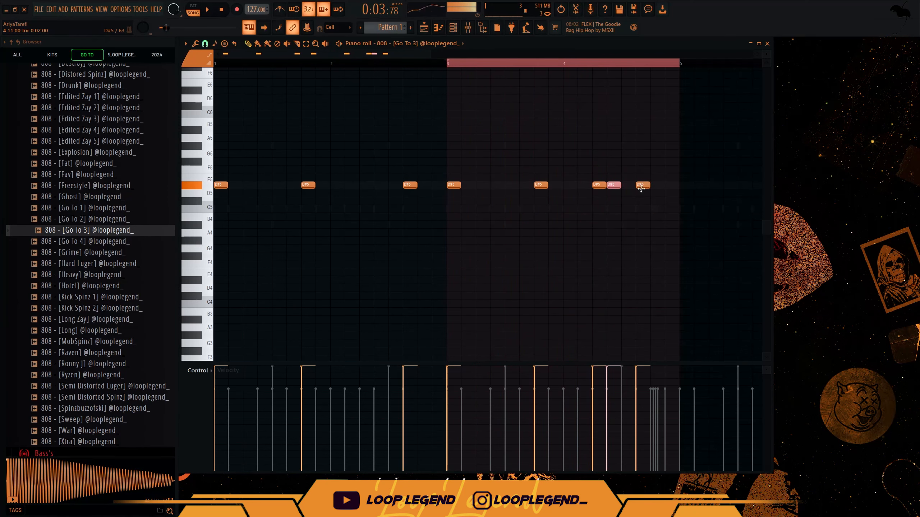
# Step: Try a 1/6-beat D#5 note directly after the last 808 note in bar 4
pyautogui.press('space')
pyautogui.click(205, 44)
pyautogui.click(221, 131)
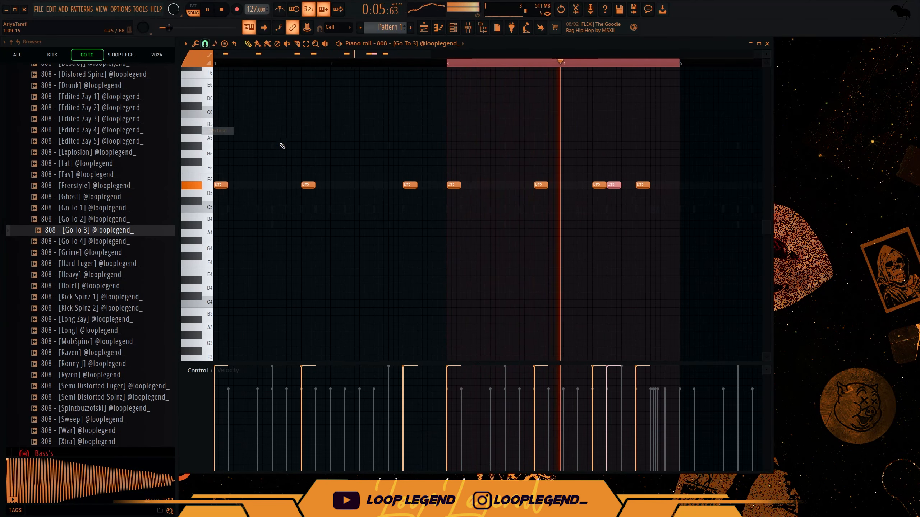
pyautogui.scroll(5, 663, 208)
pyautogui.press('space')
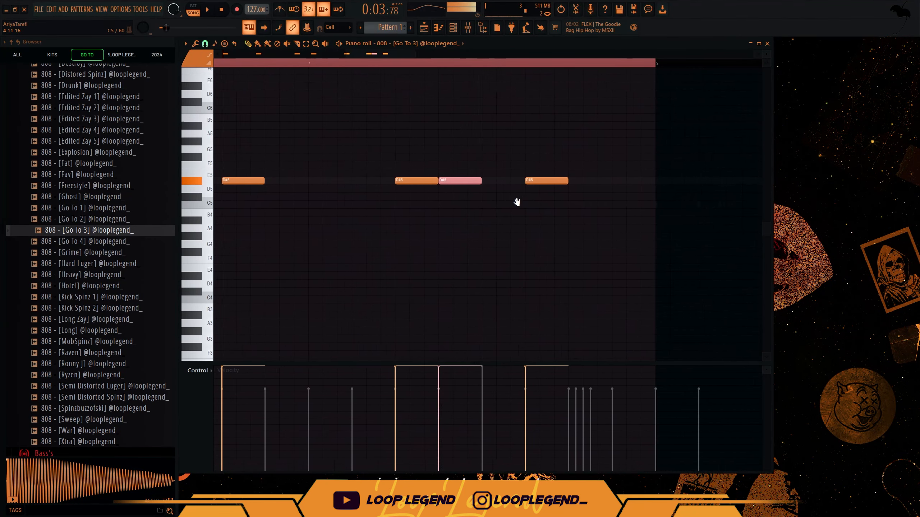
pyautogui.moveTo(516, 202); pyautogui.dragTo(494, 201)
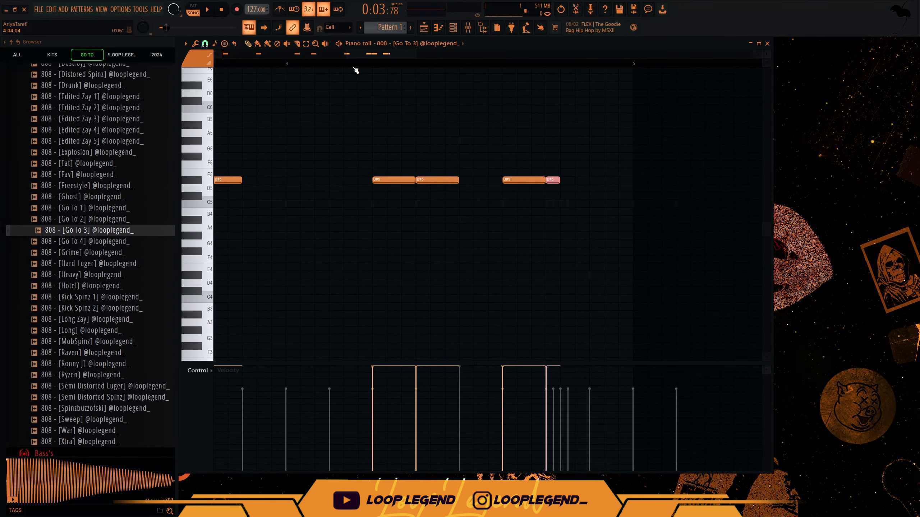
# Step: Set the snap to 1/3 step and add three short D#5 notes from 4:13 plus one at 4:15
pyautogui.click(206, 44)
pyautogui.click(218, 108)
pyautogui.scroll(4, 561, 186)
pyautogui.press('space')
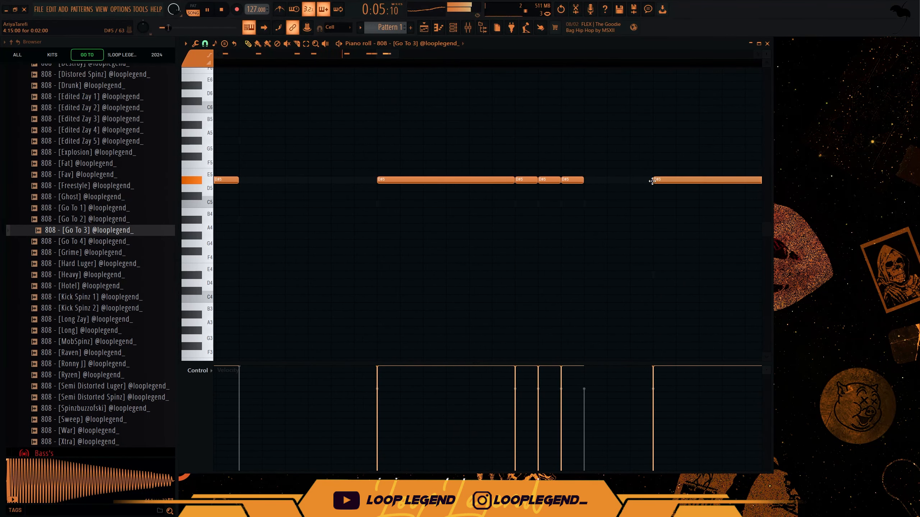
pyautogui.scroll(-4, 663, 195)
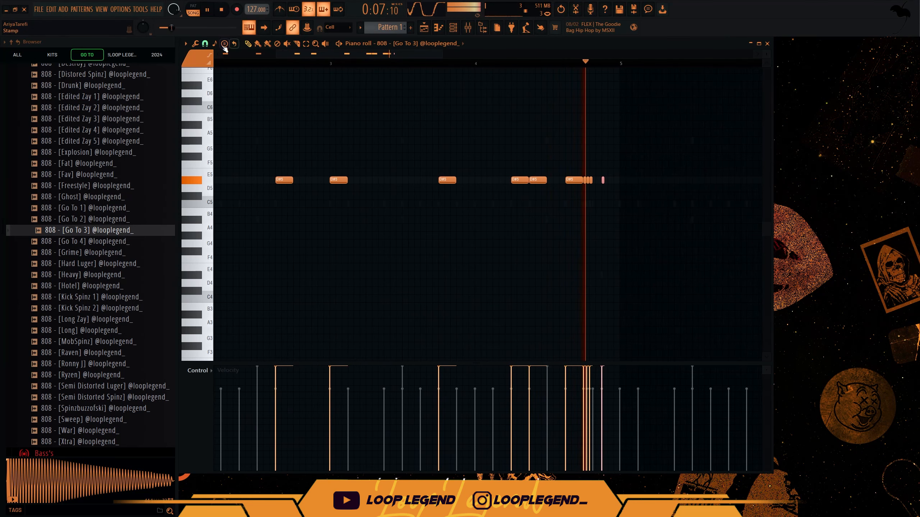
# Step: Fill the gap at 4:09 with two 1/4-beat D#5 808 notes
pyautogui.click(205, 43)
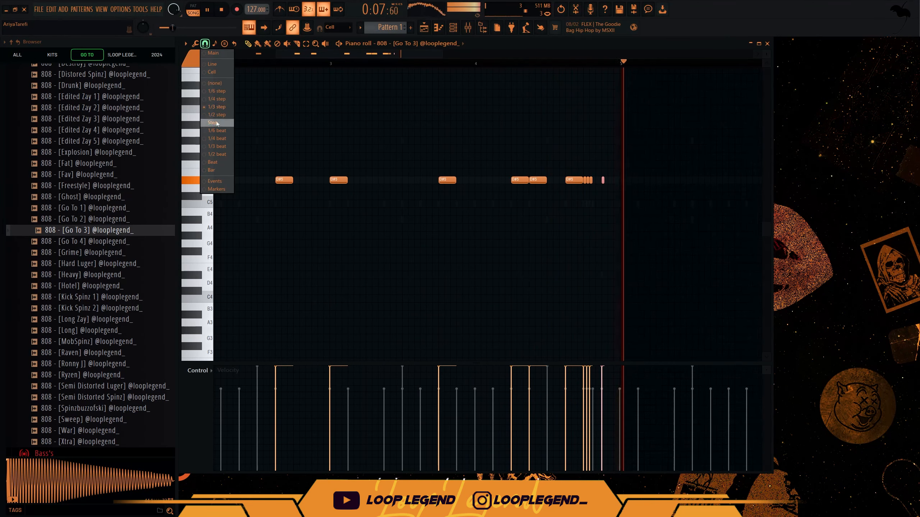
pyautogui.click(217, 154)
pyautogui.moveTo(536, 186); pyautogui.dragTo(554, 180)
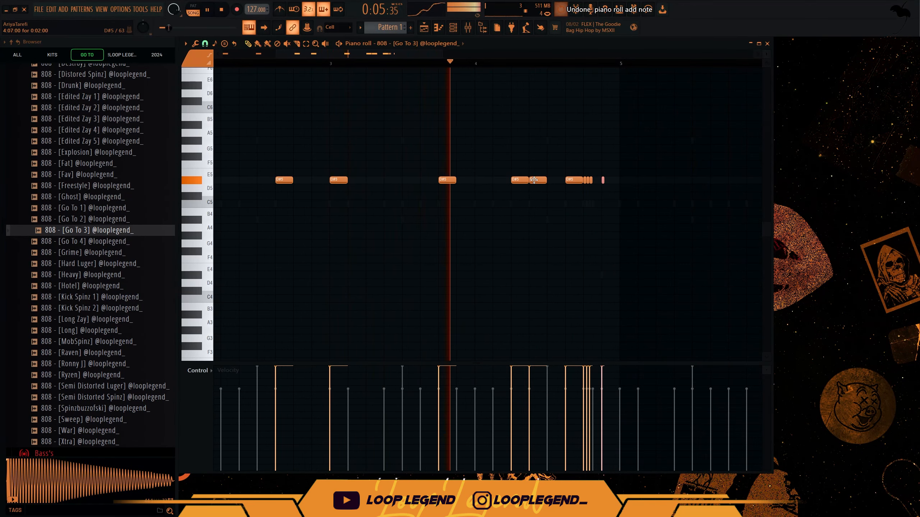
pyautogui.click(205, 44)
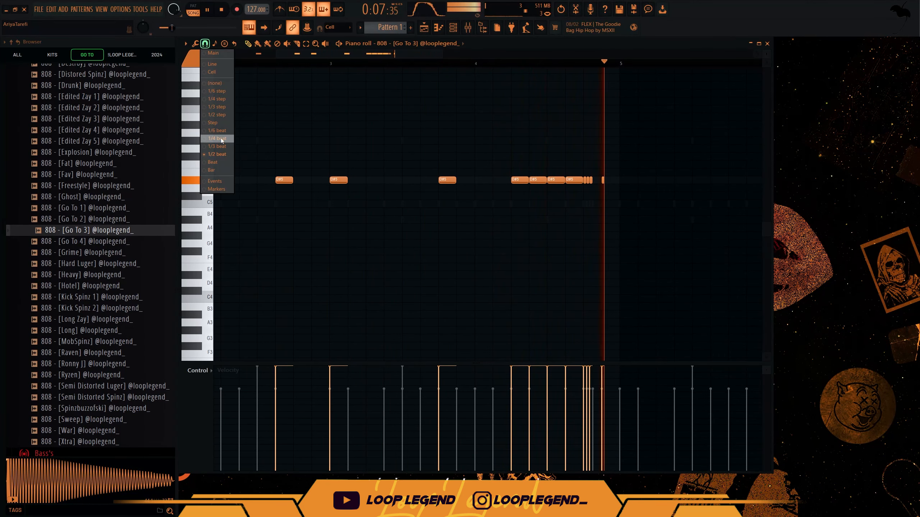
pyautogui.click(220, 139)
pyautogui.press('space')
pyautogui.scroll(5, 604, 204)
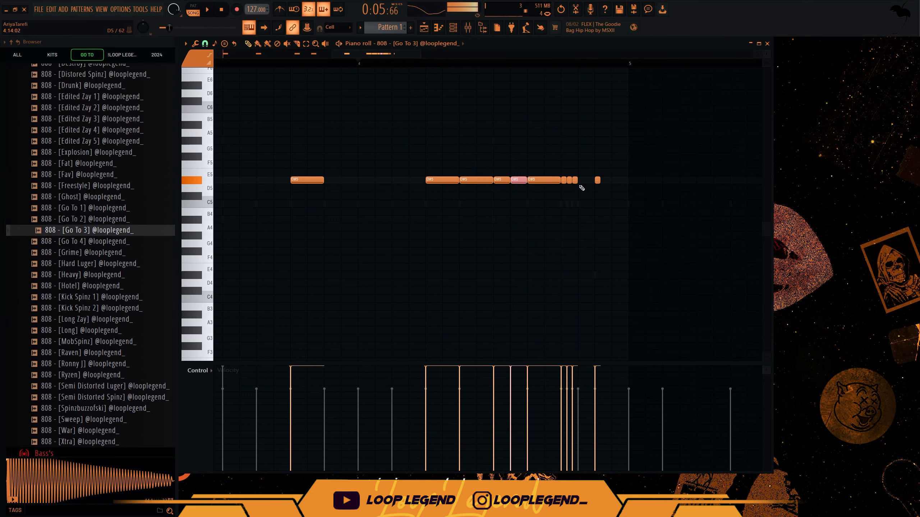
# Step: Extend the 808 pattern through bar 8, with closing D#5 notes in bar 4 and quiet pickup notes in bars 5 and 6
pyautogui.click(612, 180)
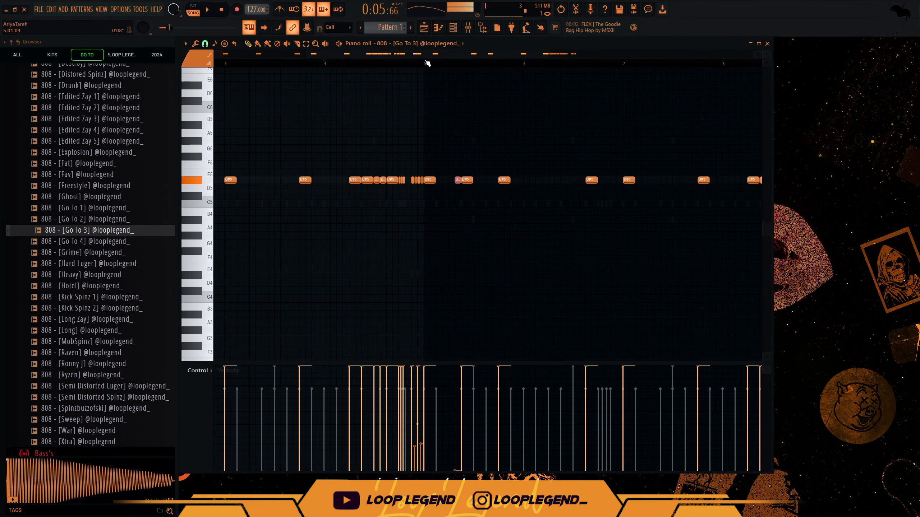
pyautogui.moveTo(453, 188); pyautogui.dragTo(642, 185)
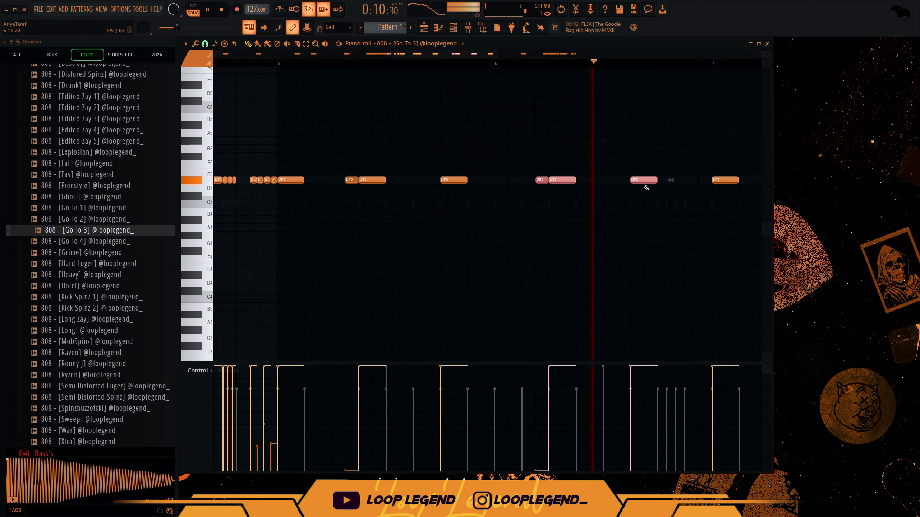
# Step: Add four 1/6-beat D#5 notes from 6:13 and give the first three rising velocities
pyautogui.press('space')
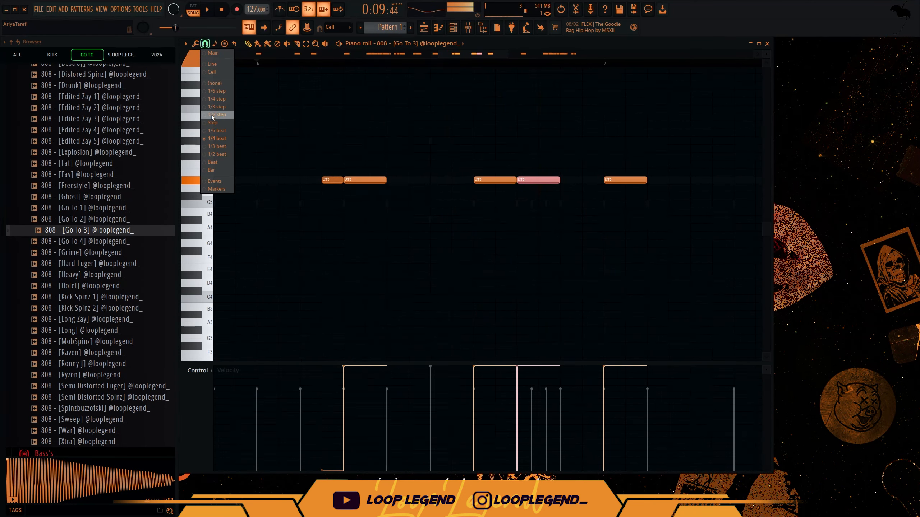
pyautogui.click(212, 116)
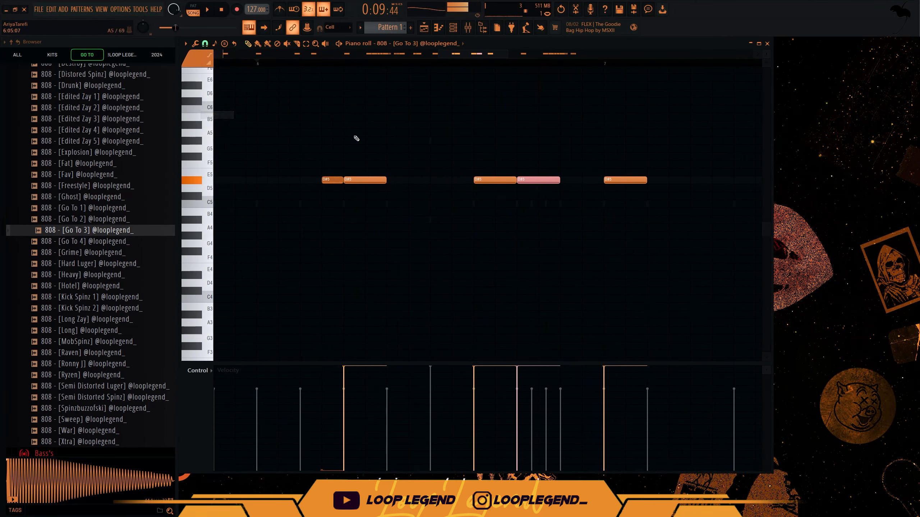
pyautogui.scroll(3, 489, 163)
pyautogui.click(206, 44)
pyautogui.click(227, 134)
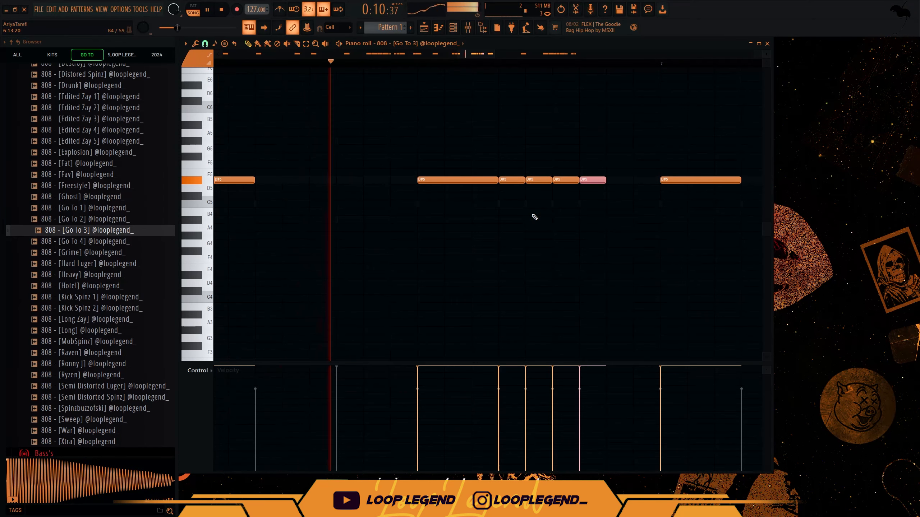
pyautogui.click(564, 331)
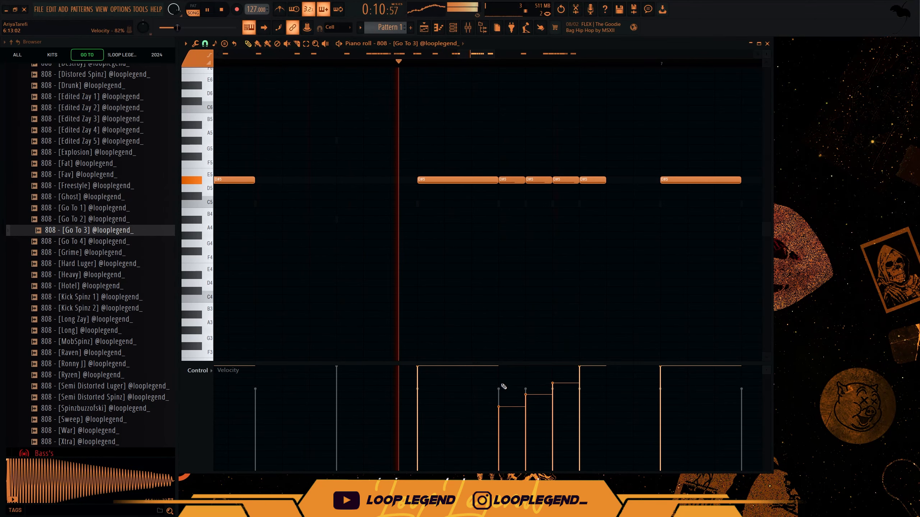
pyautogui.scroll(-3, 580, 190)
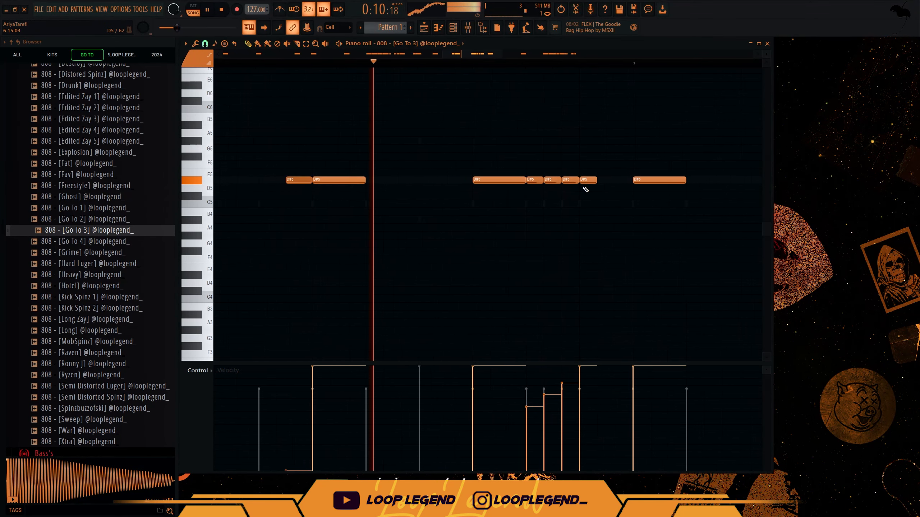
# Step: Make the last note of the bar 6 roll a slide note, lower it to D#4 and lengthen it to bar 7
pyautogui.press('space')
pyautogui.click(616, 181)
pyautogui.rightClick(616, 181)
pyautogui.scroll(-1, 616, 180)
pyautogui.doubleClick(598, 180)
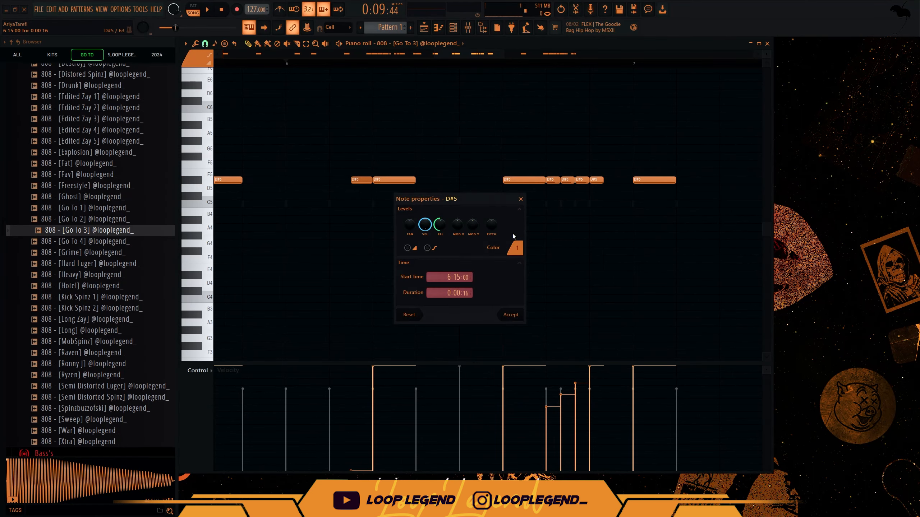
pyautogui.click(409, 249)
pyautogui.press('Return')
pyautogui.moveTo(598, 175); pyautogui.dragTo(597, 174)
pyautogui.hotkey('ctrl', 'Down')
pyautogui.press('space')
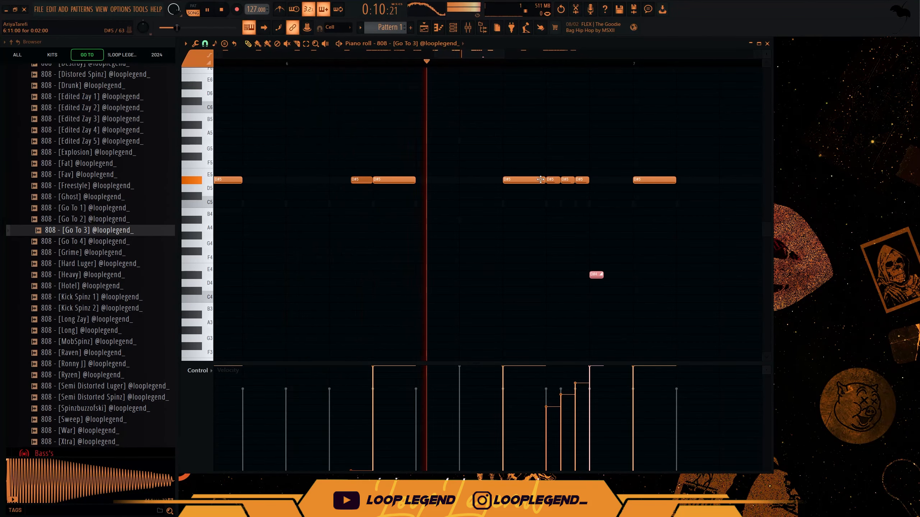
pyautogui.scroll(-5, 542, 205)
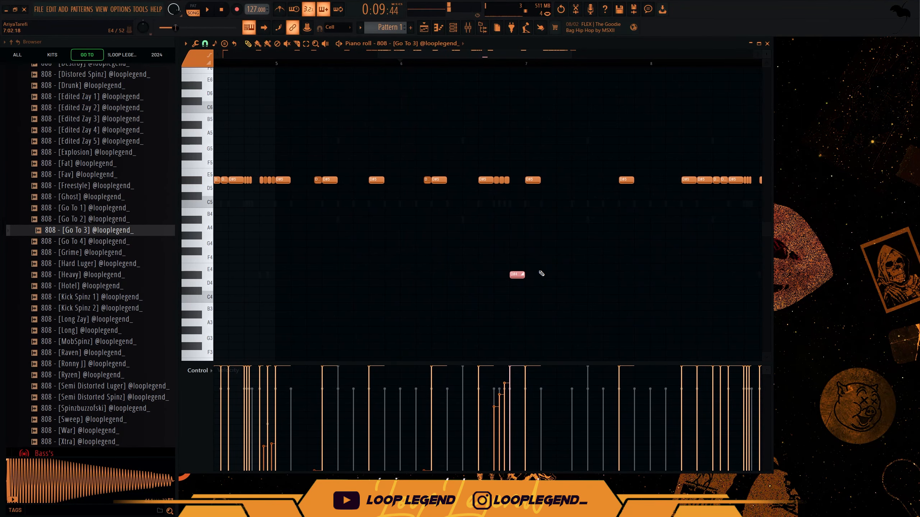
# Step: Set the snap to 1/3 beat and fill the second half of bar 7 with six D#5 triplet notes
pyautogui.scroll(5, 540, 273)
pyautogui.click(204, 43)
pyautogui.click(219, 146)
pyautogui.press('space')
pyautogui.scroll(3, 509, 195)
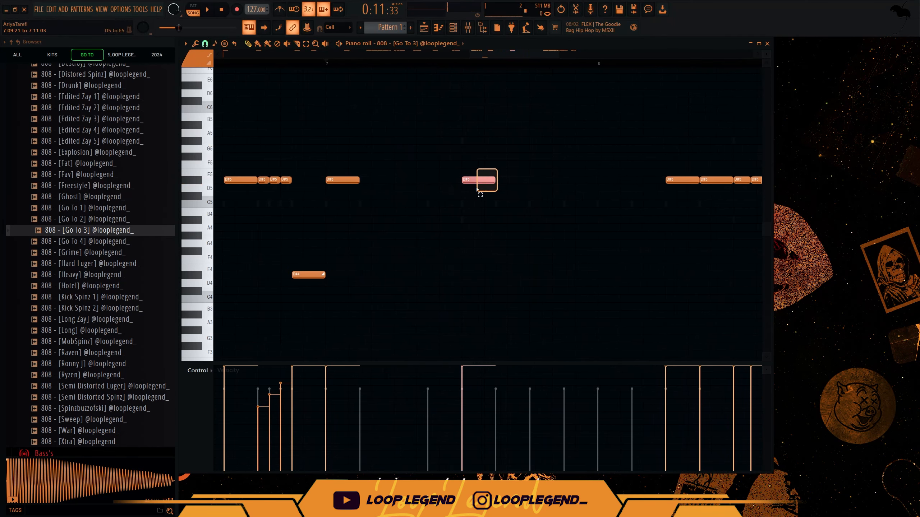
pyautogui.click(494, 180)
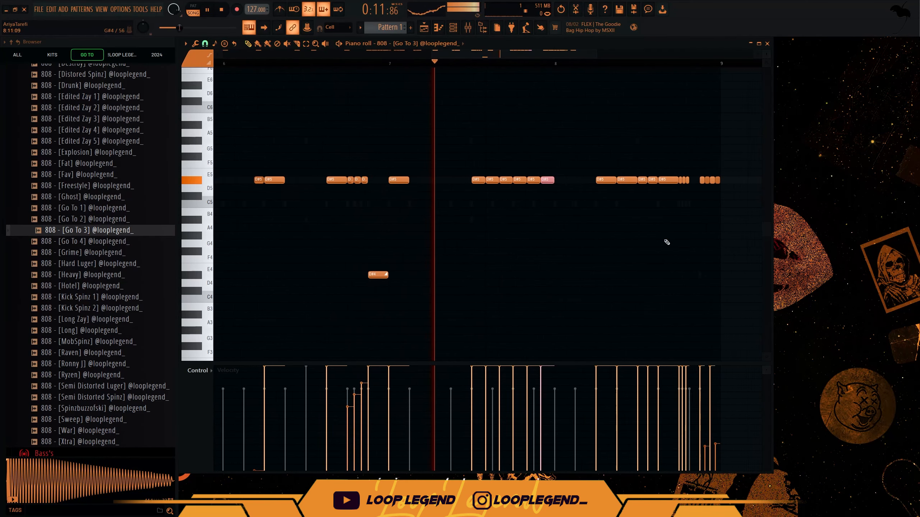
# Step: Remove the second and fourth triplet D#5 notes from the second half of bar 7
pyautogui.press('space')
pyautogui.rightClick(392, 180)
pyautogui.press('space')
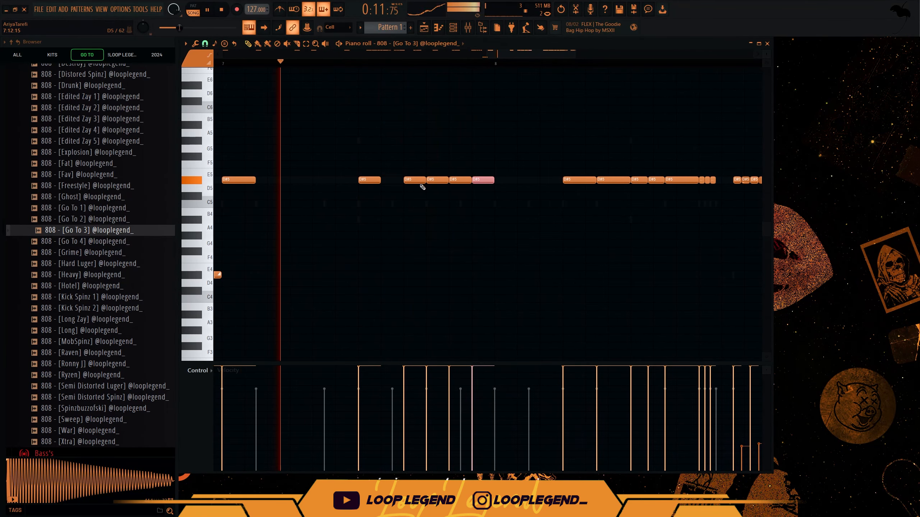
pyautogui.rightClick(431, 181)
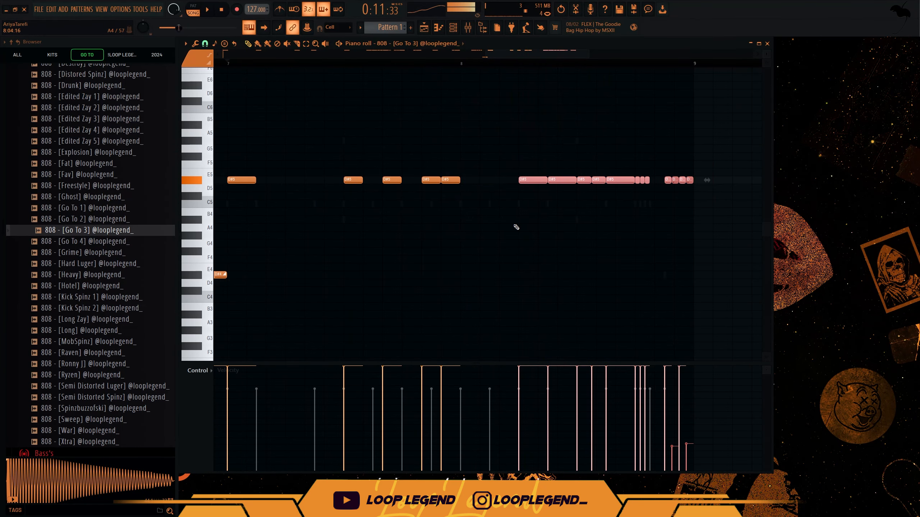
# Step: Delete the existing bar 8 notes and repeat the four remaining bar 7 triplet notes twice to fill bar 8
pyautogui.press('Delete')
pyautogui.moveTo(530, 153); pyautogui.dragTo(342, 204)
pyautogui.hotkey('ctrl', 'b')
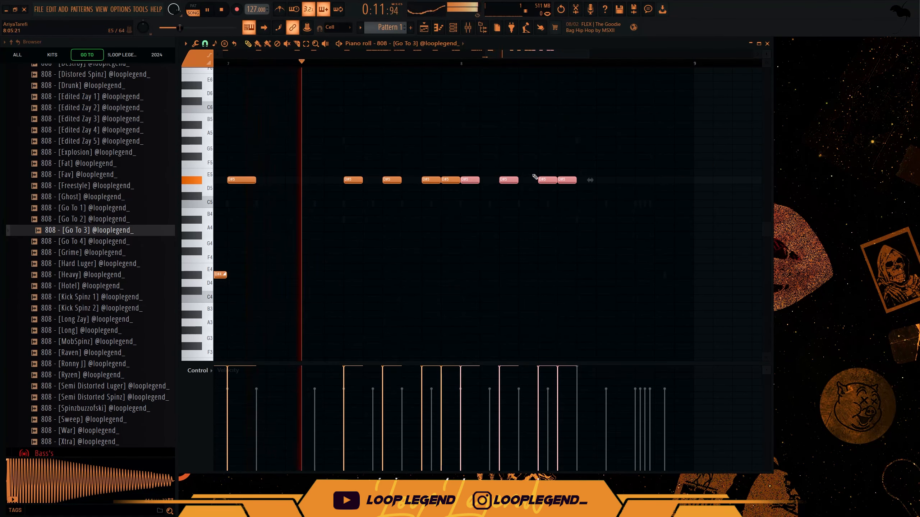
pyautogui.hotkey('ctrl', 'b')
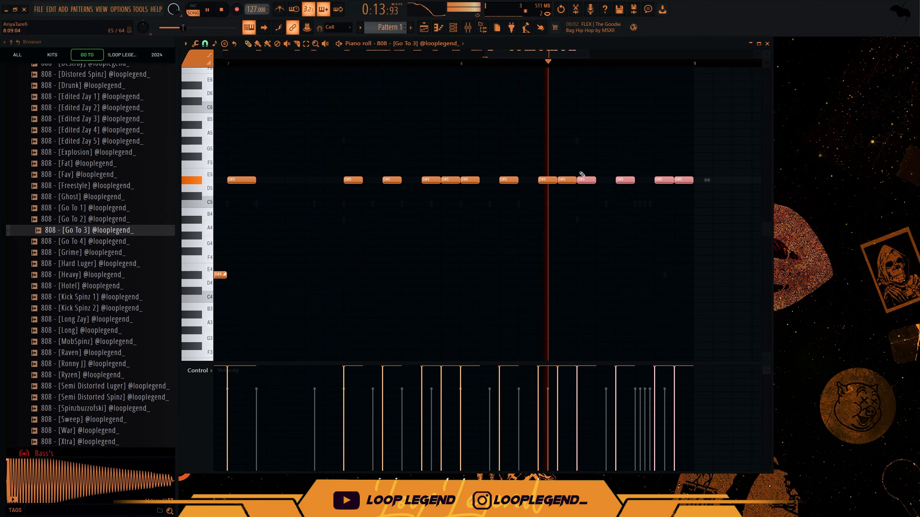
# Step: Set the snap to 1/6 beat, shorten the mid-bar 8 note at 8:09 to match and duplicate it twice as a roll
pyautogui.press('space')
pyautogui.click(206, 44)
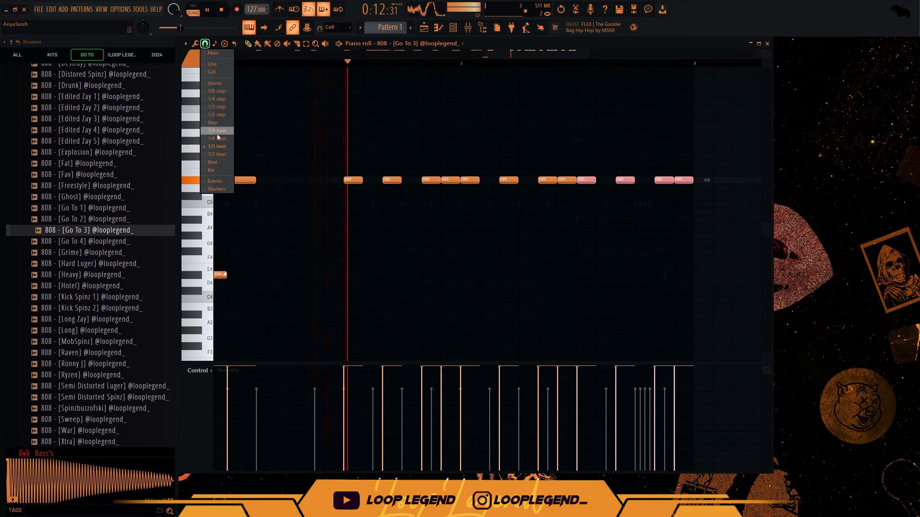
pyautogui.click(218, 134)
pyautogui.moveTo(612, 160); pyautogui.dragTo(593, 215)
pyautogui.moveTo(594, 180); pyautogui.dragTo(585, 180)
pyautogui.hotkey('ctrl', 'b')
pyautogui.hotkey('ctrl', 'b')
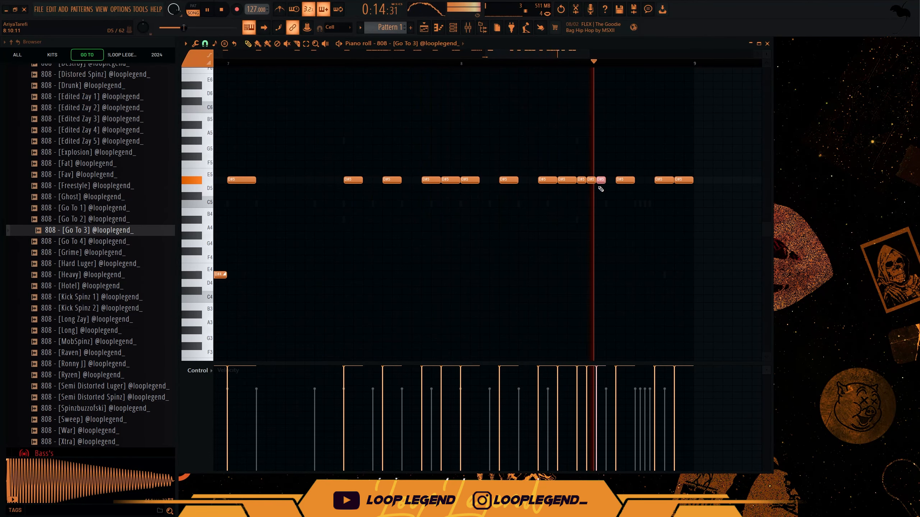
# Step: Shorten the second D#5 note of bar 8 to 1/6 beat and duplicate it twice as another roll
pyautogui.moveTo(532, 165); pyautogui.dragTo(511, 196)
pyautogui.moveTo(517, 180); pyautogui.dragTo(508, 180)
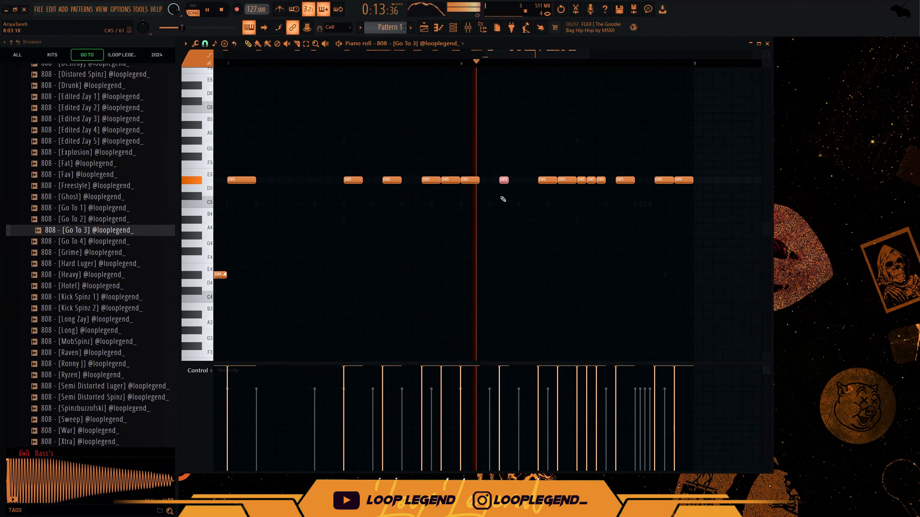
pyautogui.hotkey('ctrl', 'b')
pyautogui.hotkey('ctrl', 'b')
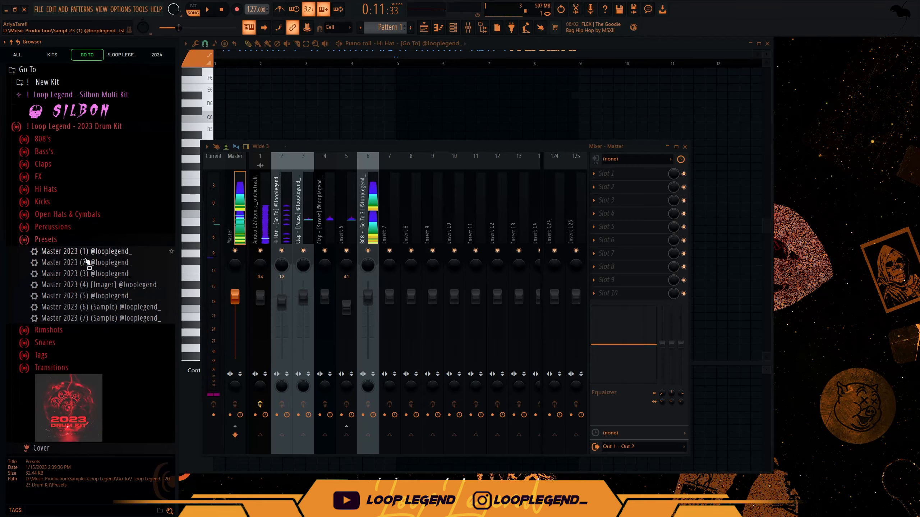
# Step: Load the Master 2023 (1) preset on the master track and cut the Antico melody's high shelf to -1.5 dB
pyautogui.moveTo(89, 251); pyautogui.dragTo(263, 251)
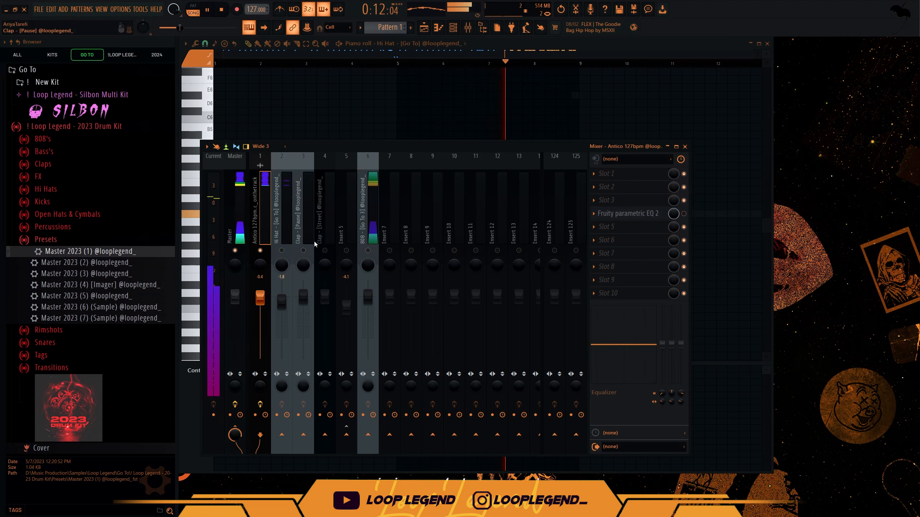
pyautogui.moveTo(681, 354); pyautogui.dragTo(682, 354)
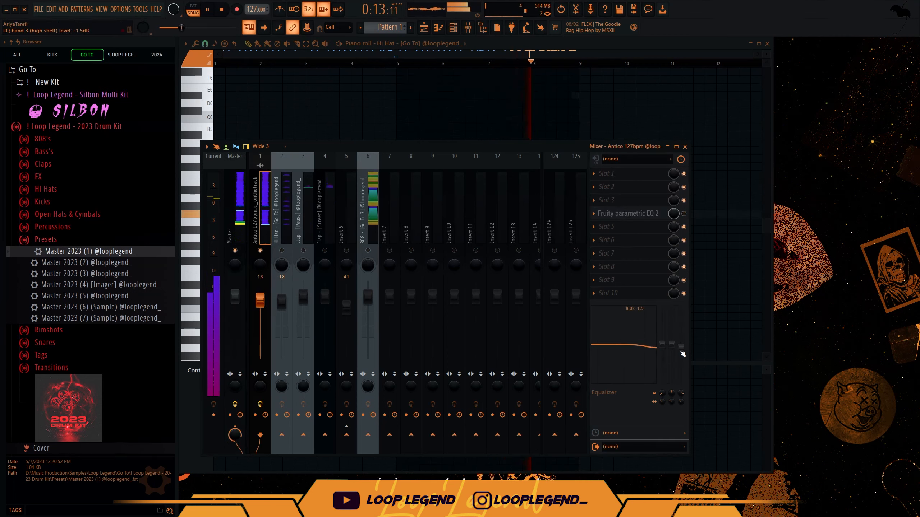
# Step: Add soothe2 to effect slot 8 of the Antico melody's mixer track
pyautogui.click(610, 285)
pyautogui.press('Escape')
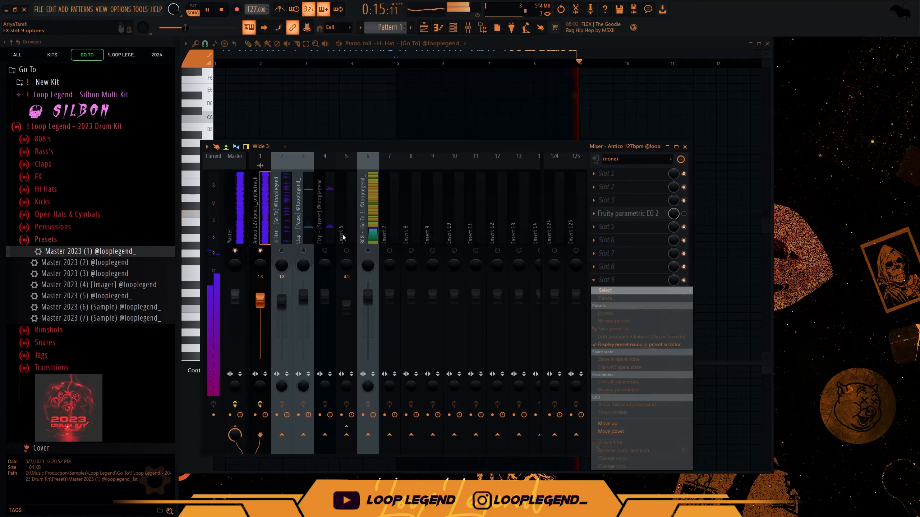
pyautogui.click(609, 268)
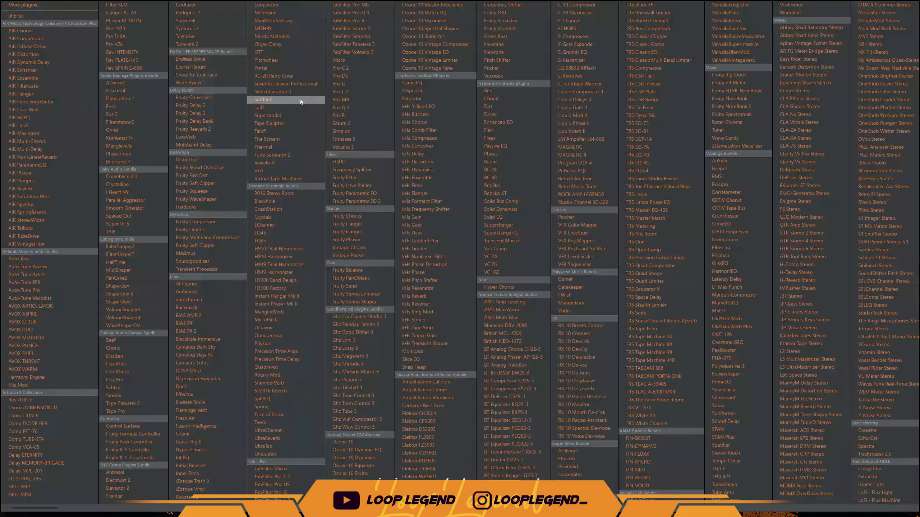
pyautogui.click(274, 100)
pyautogui.moveTo(645, 270); pyautogui.dragTo(530, 256)
pyautogui.press('Escape')
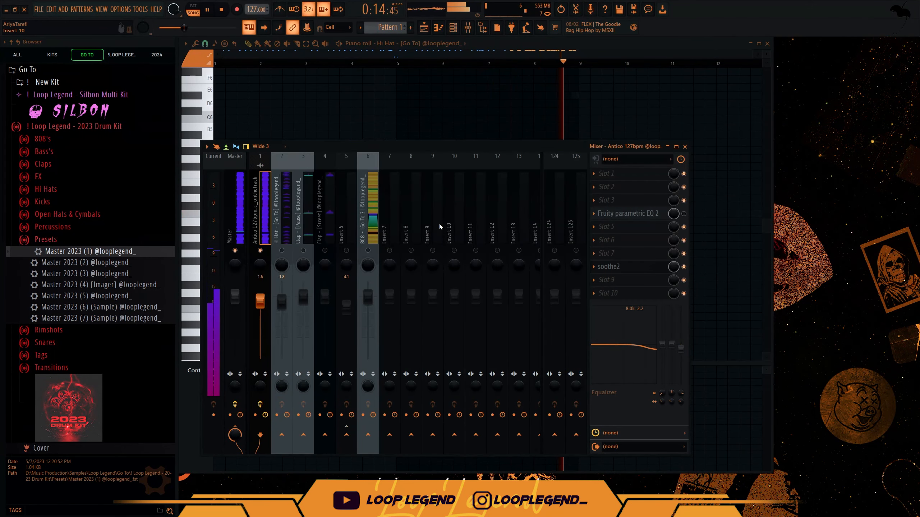
# Step: Lower the hi-hat track's volume to -3.7 dB and cut its high shelf to -1.5 dB
pyautogui.moveTo(282, 302); pyautogui.dragTo(282, 307)
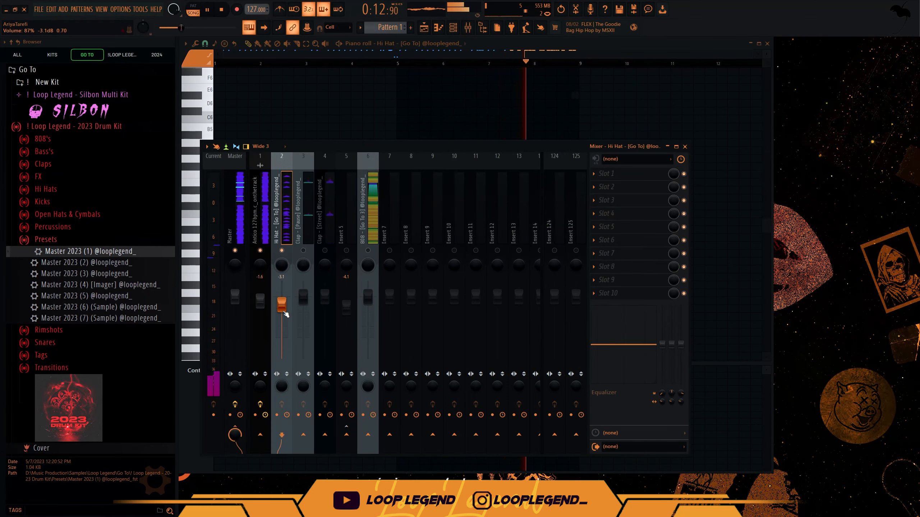
pyautogui.moveTo(681, 344); pyautogui.dragTo(681, 347)
pyautogui.press('space')
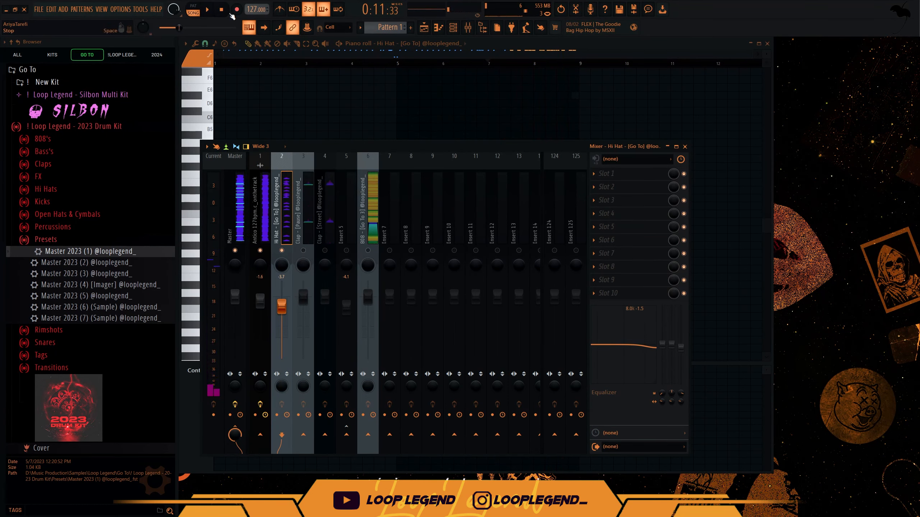
# Step: Unmute the clap tracks and Insert 5, setting Insert 5 to -5.4 dB with its high shelf at -4.4 dB
pyautogui.click(221, 10)
pyautogui.press('space')
pyautogui.click(304, 239)
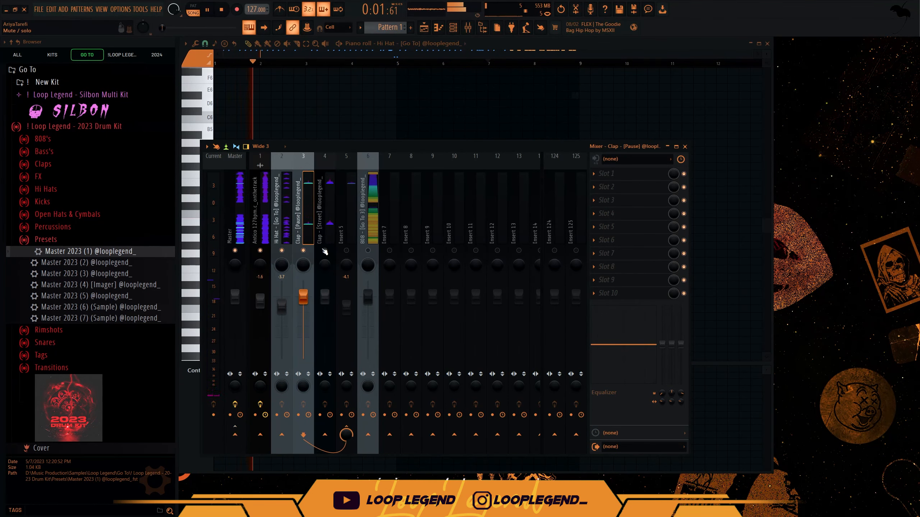
pyautogui.click(344, 231)
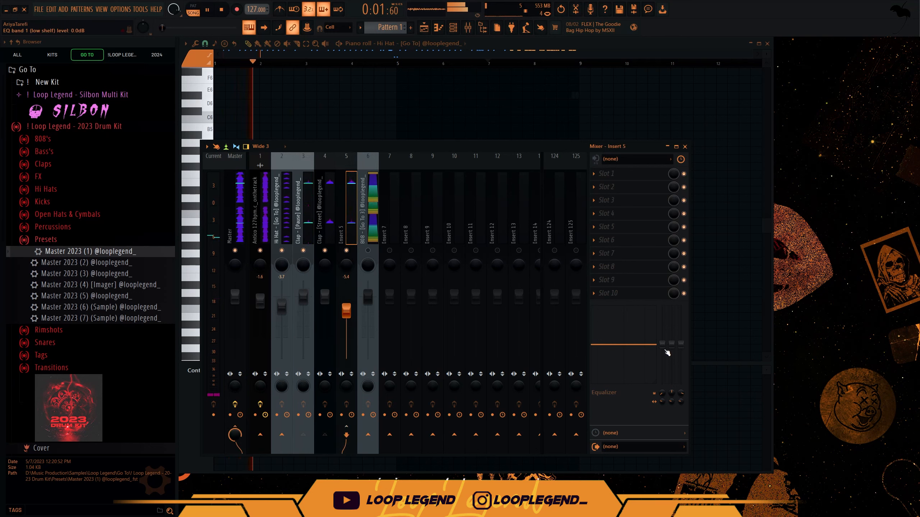
pyautogui.moveTo(680, 343); pyautogui.dragTo(680, 349)
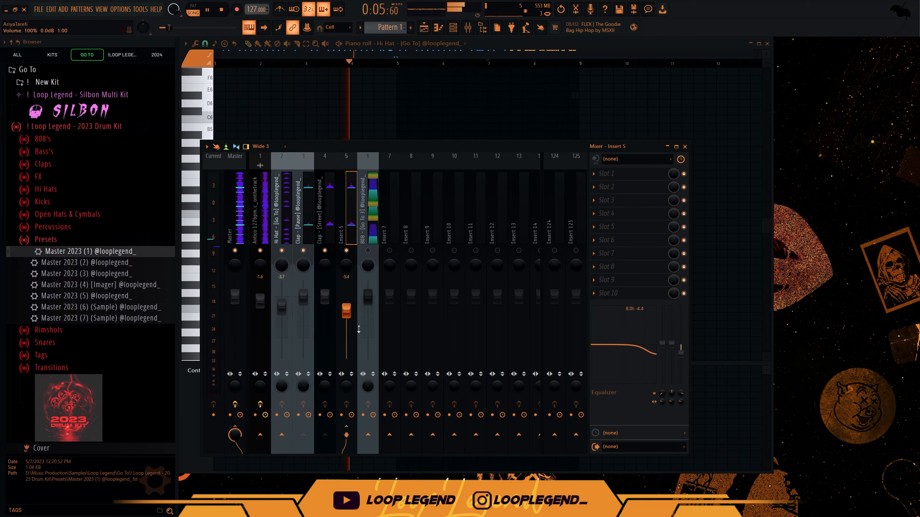
# Step: Unmute the 808 - [Go To 3] mixer track and lower its volume
pyautogui.click(368, 251)
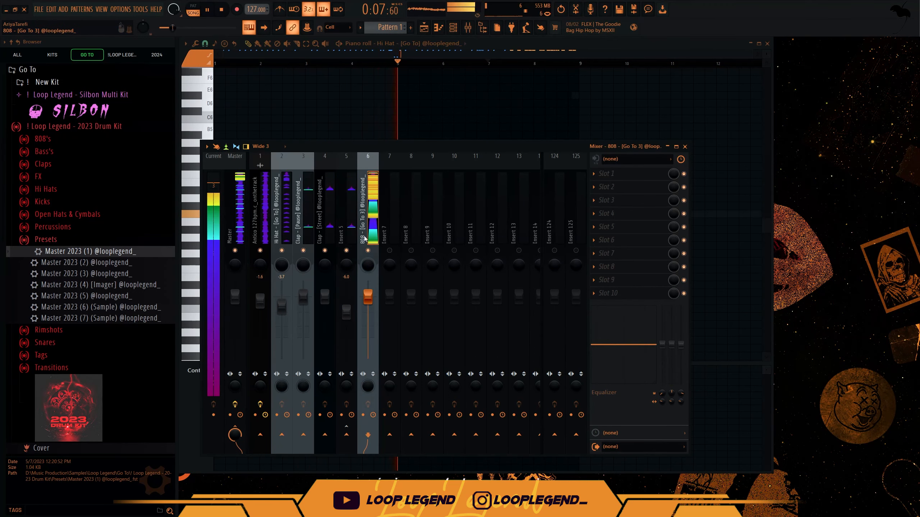
pyautogui.moveTo(369, 322); pyautogui.dragTo(367, 329)
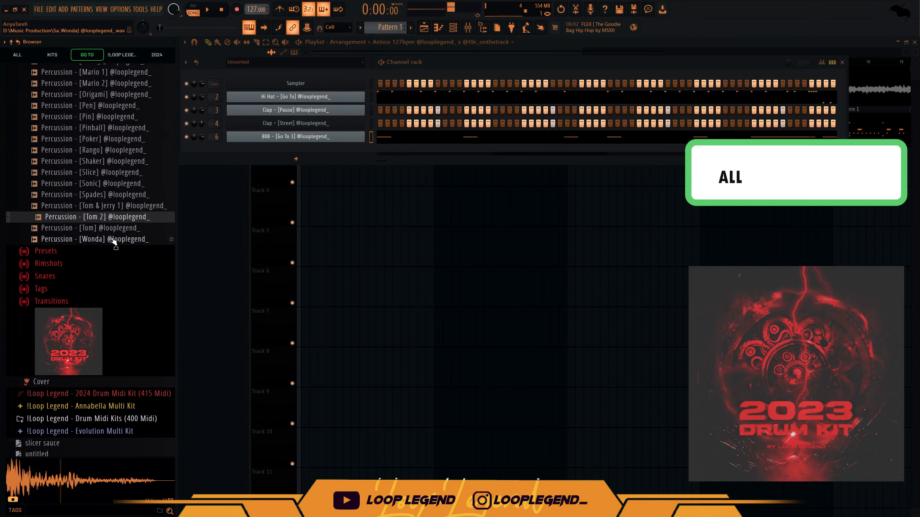
# Step: Audition the Wonda and Tom 2 percussion samples and add Percussion - [Tom 2] as a new channel
pyautogui.click(112, 238)
pyautogui.click(114, 219)
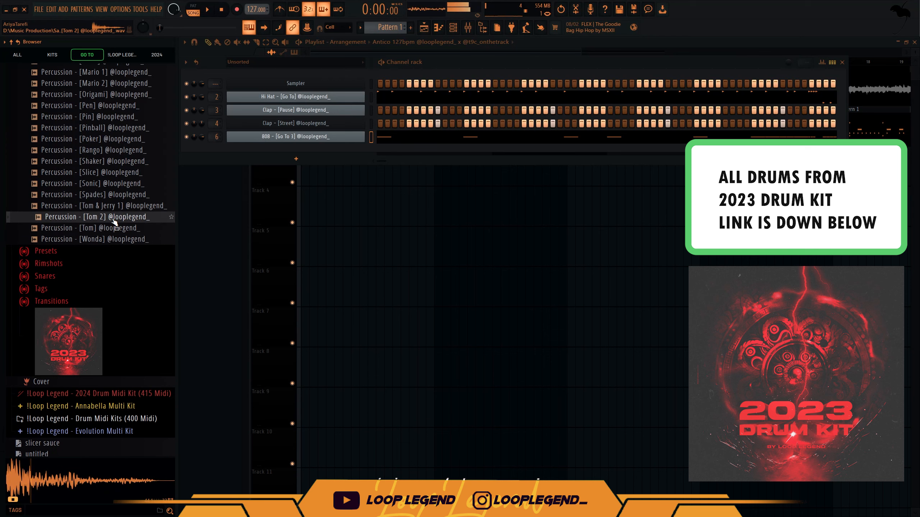
pyautogui.rightClick(117, 221)
pyautogui.click(122, 233)
pyautogui.press('space')
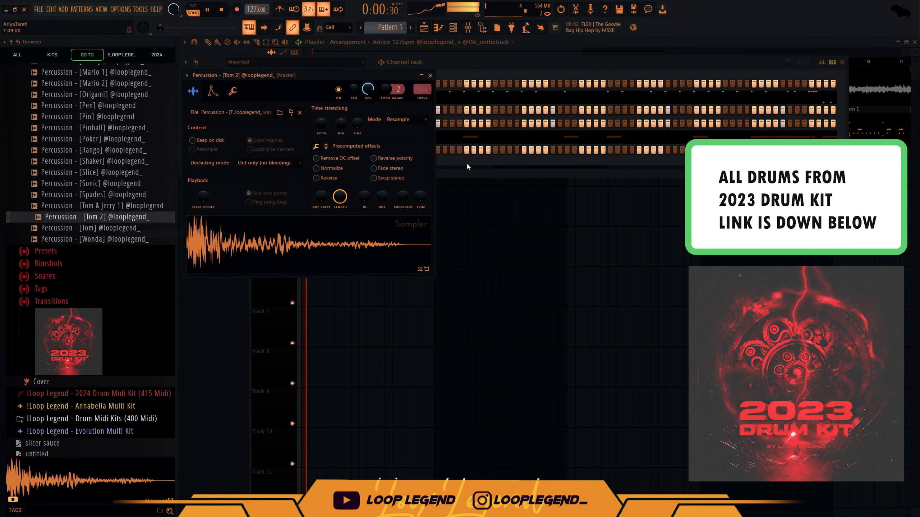
# Step: Place Tom 2 hits on steps 13 and 15 of bar 2 and lower the second hit's velocity
pyautogui.click(572, 148)
pyautogui.click(596, 150)
pyautogui.press('F7')
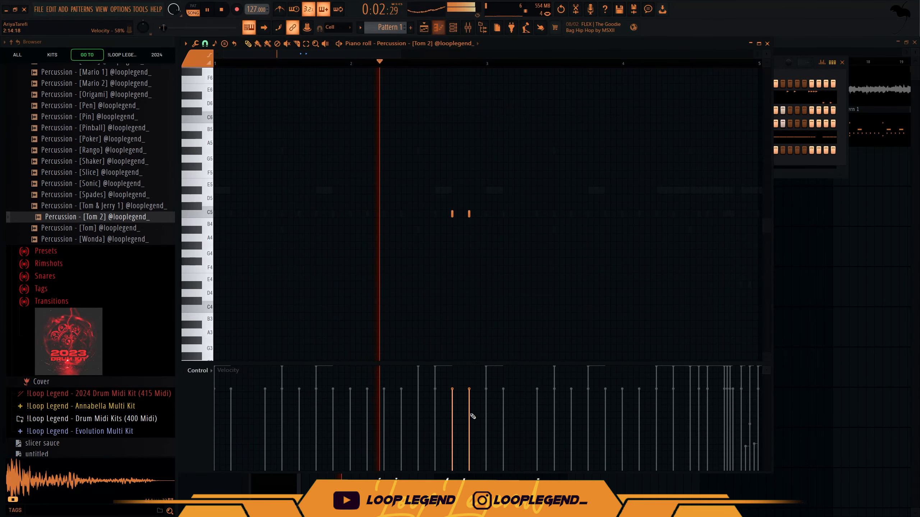
pyautogui.moveTo(472, 418); pyautogui.dragTo(477, 440)
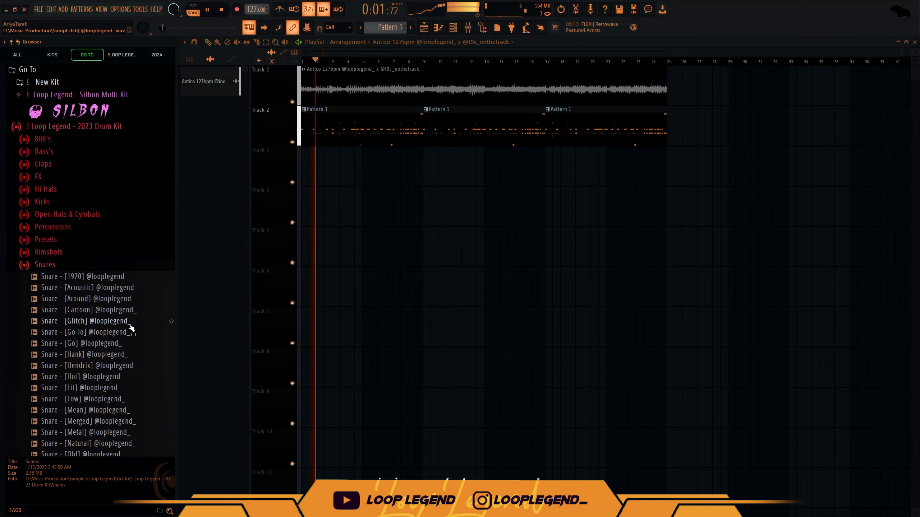
# Step: Audition Snare - [Hank] and add it as a new channel
pyautogui.click(101, 356)
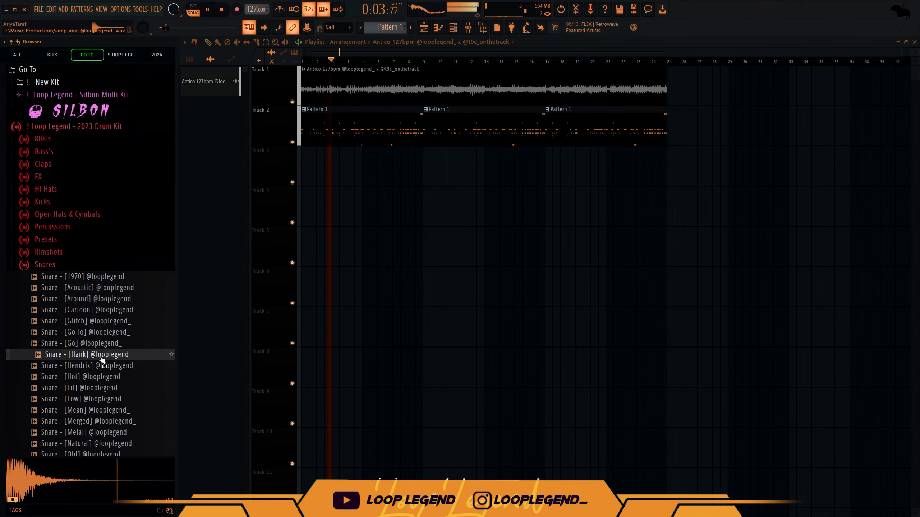
pyautogui.rightClick(100, 356)
pyautogui.click(127, 341)
pyautogui.press('Escape')
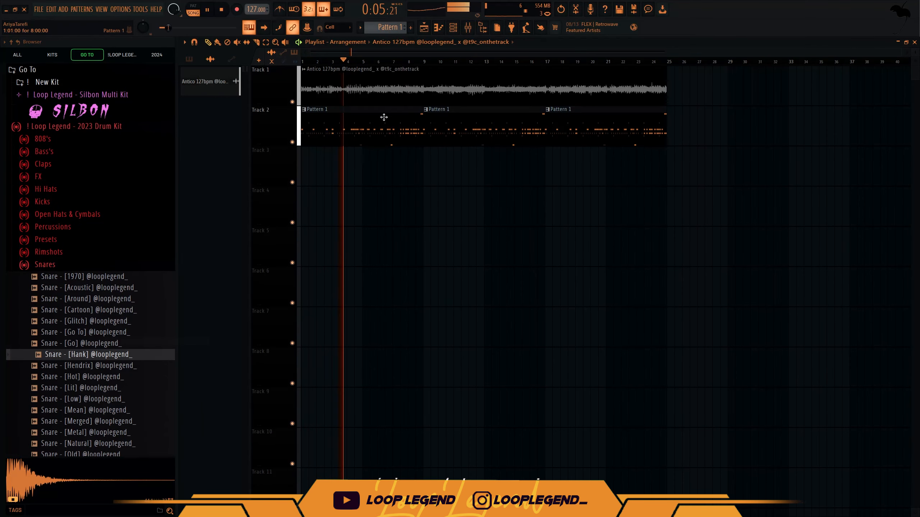
# Step: Make the first Pattern 1 clip unique as Pattern 2 and open it for editing
pyautogui.click(306, 111)
pyautogui.click(323, 181)
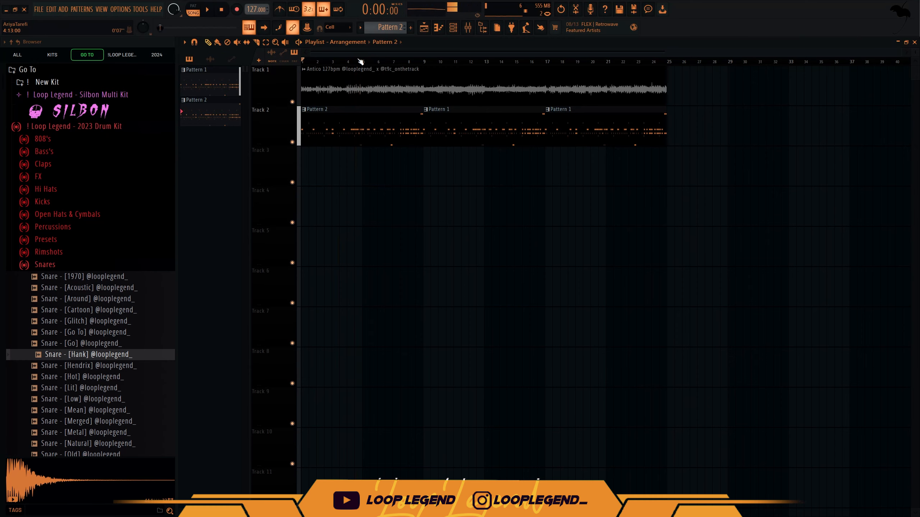
pyautogui.doubleClick(323, 109)
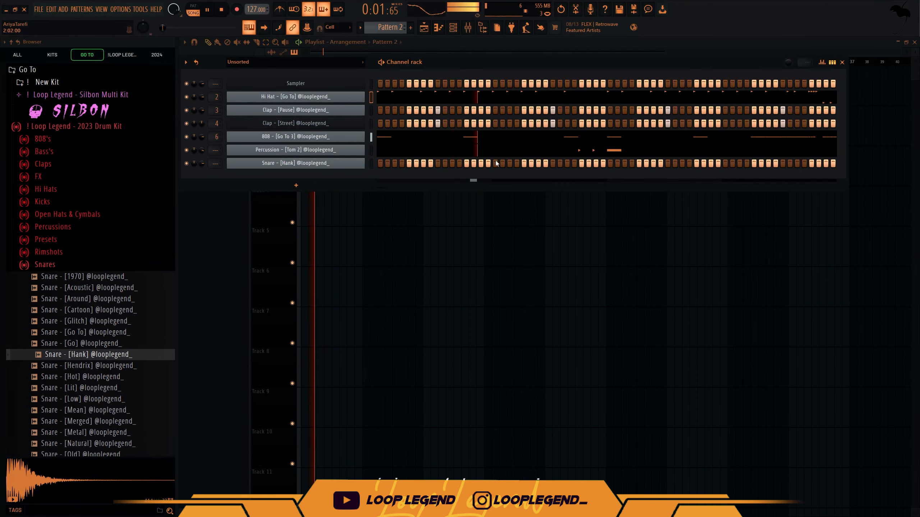
# Step: Place Snare - [Hank] hits on steps 10, 11, 13 and 15 of bar 2 in Pattern 2
pyautogui.click(568, 163)
pyautogui.press('space')
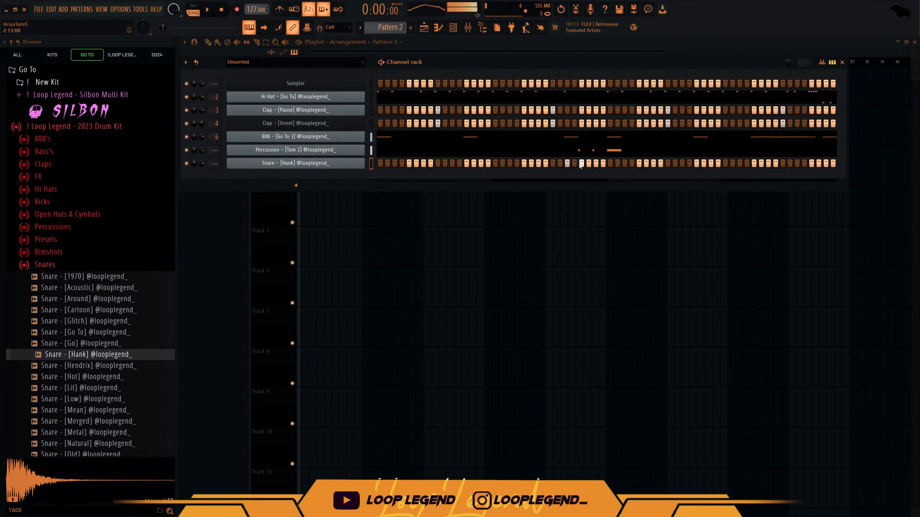
pyautogui.click(561, 164)
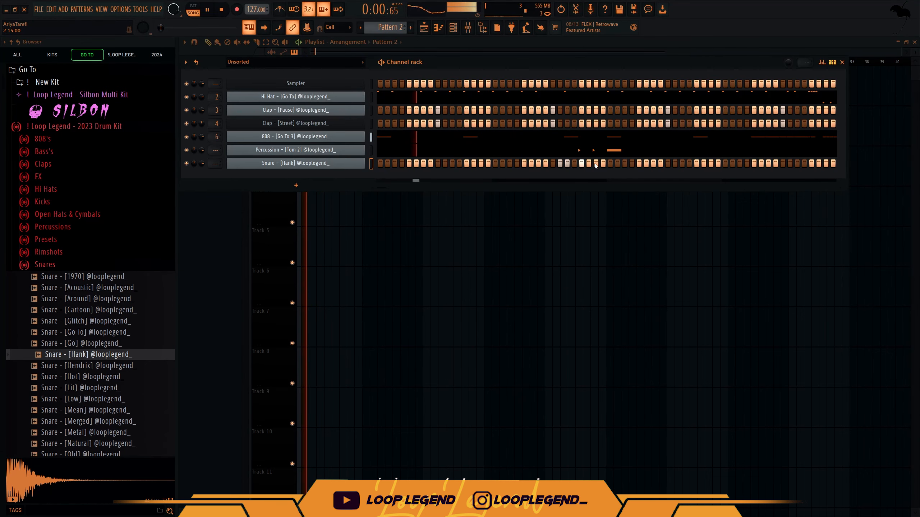
pyautogui.click(595, 164)
# Step: Lower the velocities of the last two snare hits, with the final one at about 35%
pyautogui.press('F7')
pyautogui.scroll(4, 302, 242)
pyautogui.click(378, 416)
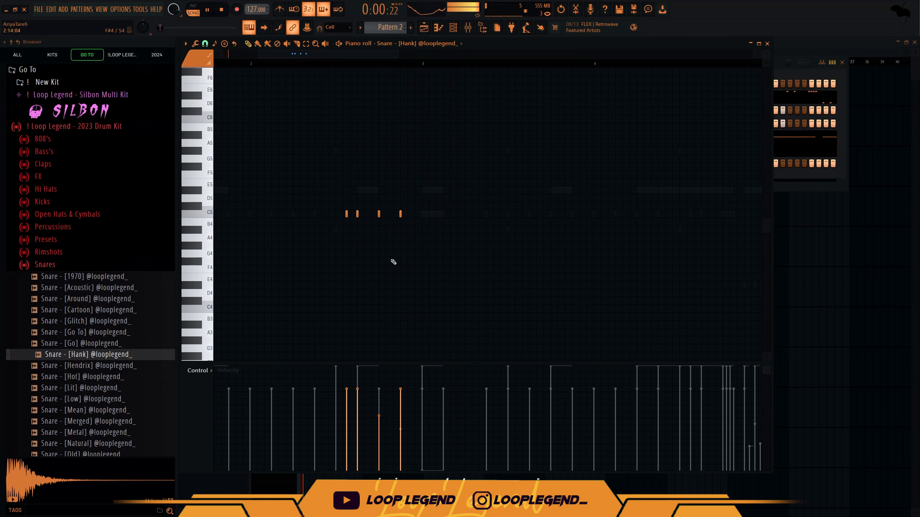
pyautogui.moveTo(410, 424); pyautogui.dragTo(405, 437)
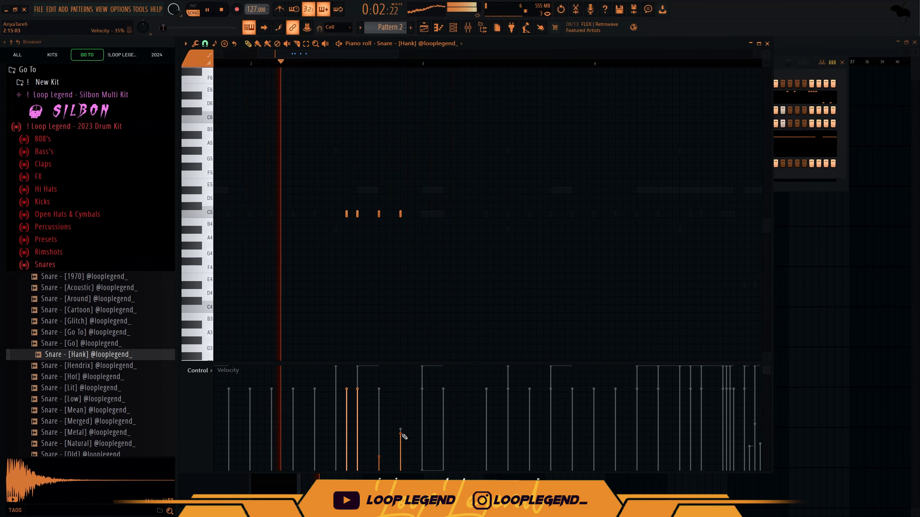
pyautogui.press('space')
# Step: Pan the first two snare hits to the right, the second by about 20%, and return the control lane to Velocity
pyautogui.scroll(1, 198, 371)
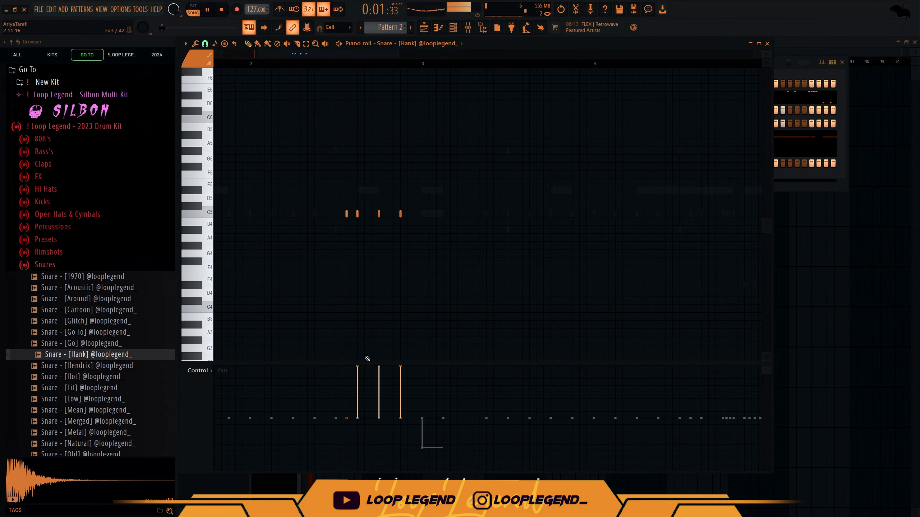
pyautogui.moveTo(361, 420); pyautogui.dragTo(364, 437)
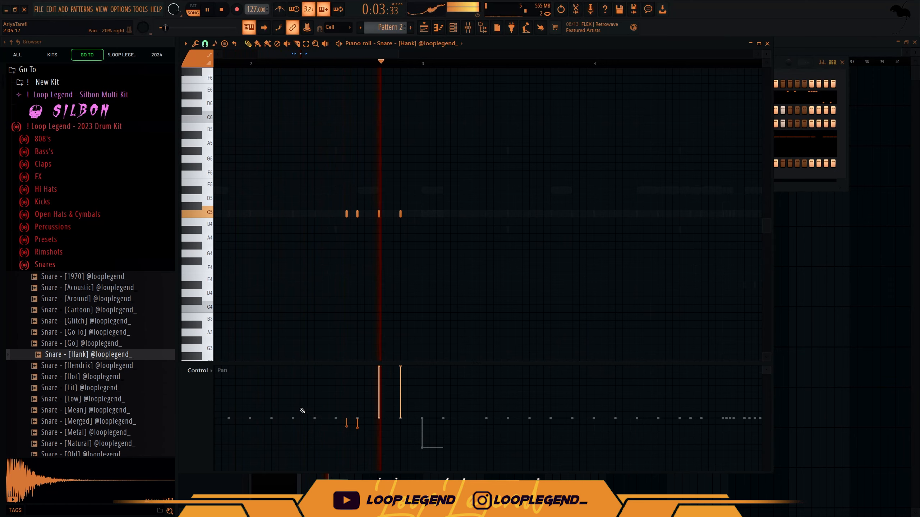
pyautogui.click(207, 372)
pyautogui.click(218, 394)
pyautogui.scroll(-3, 406, 145)
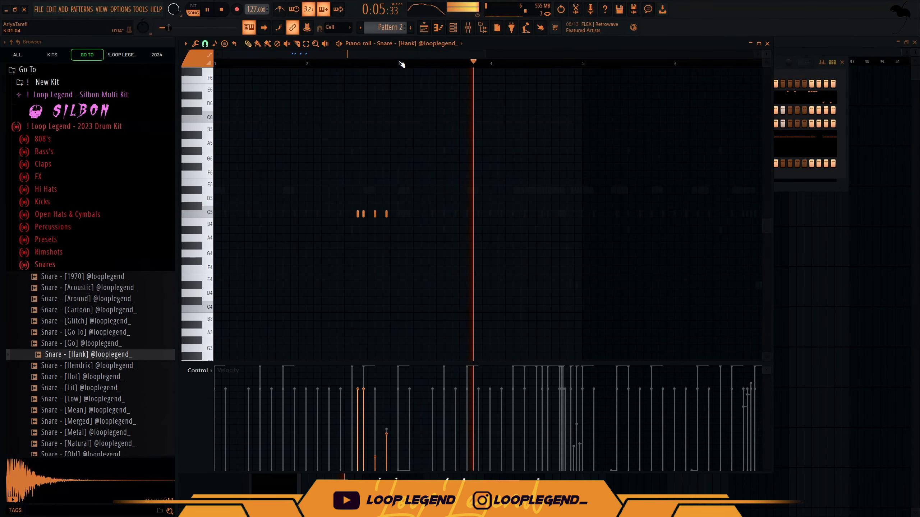
# Step: Duplicate bars 1 and 2 of Snare - [Hank] into bars 3 and 4 and delete the first two copied hits
pyautogui.moveTo(400, 64); pyautogui.dragTo(215, 63)
pyautogui.hotkey('ctrl', 'b')
pyautogui.rightClick(547, 214)
pyautogui.rightClick(542, 214)
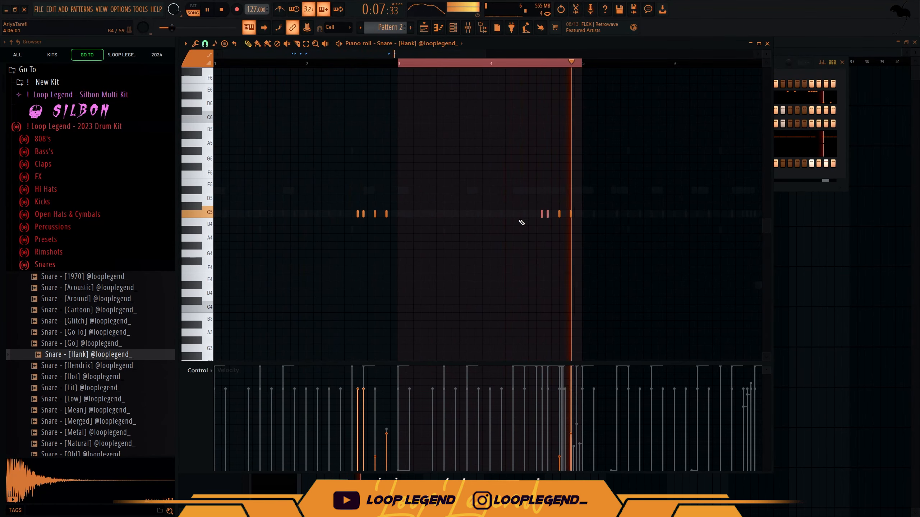
# Step: Raise the velocities of the two snare hits in bar 4 and duplicate the first four bars into bars 5 to 8
pyautogui.scroll(-2, 458, 102)
pyautogui.moveTo(506, 163); pyautogui.dragTo(440, 241)
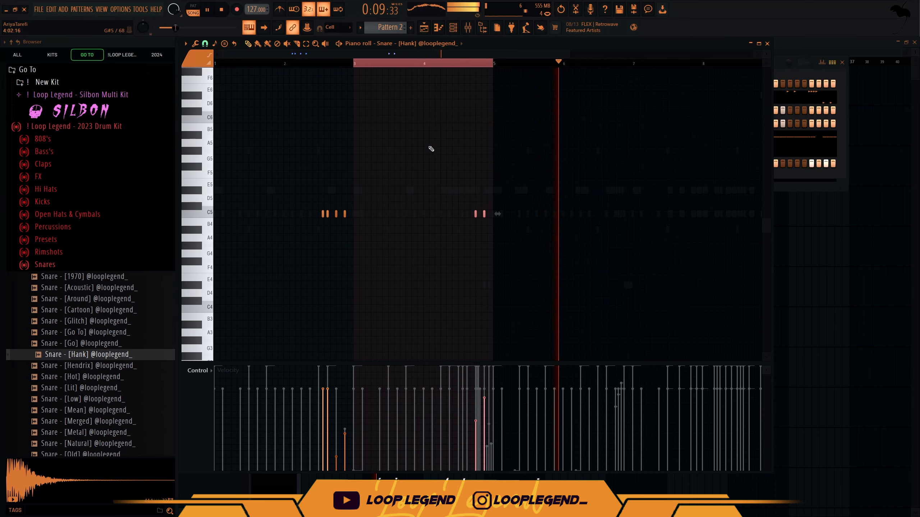
pyautogui.moveTo(354, 64); pyautogui.dragTo(159, 55)
pyautogui.hotkey('ctrl', 'b')
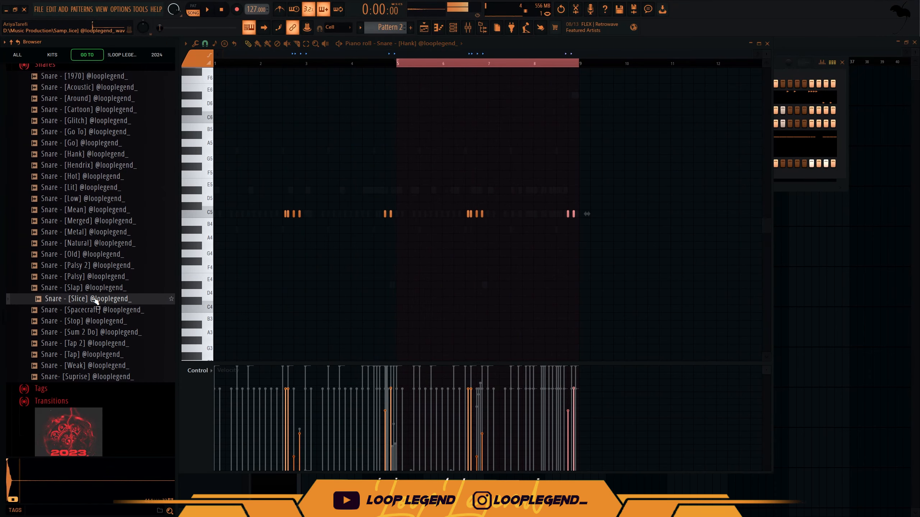
# Step: Add Snare - [Slice] as a new channel and paste the 808 notes from bars 7 and 8 into it on C5
pyautogui.moveTo(95, 299); pyautogui.dragTo(287, 179)
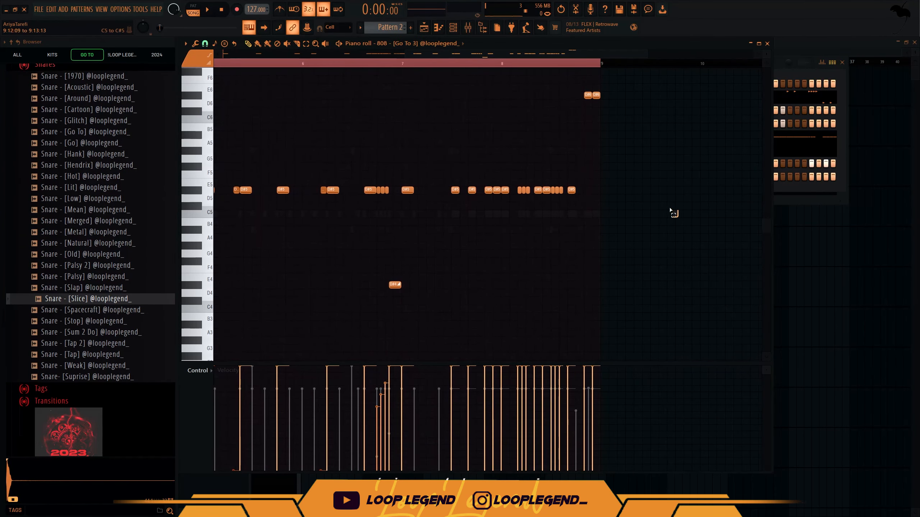
pyautogui.moveTo(677, 215); pyautogui.dragTo(447, 70)
pyautogui.click(423, 47)
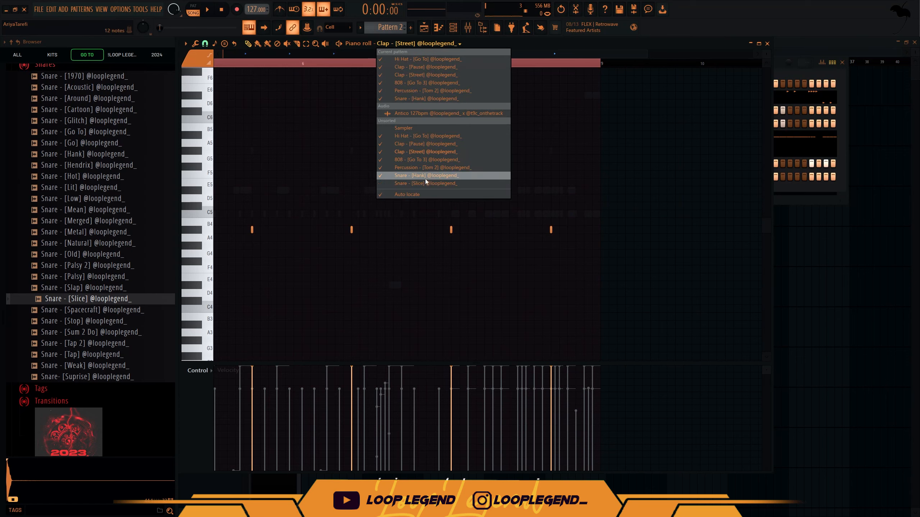
pyautogui.click(425, 183)
pyautogui.hotkey('ctrl', 'v')
pyautogui.moveTo(371, 191); pyautogui.dragTo(571, 192)
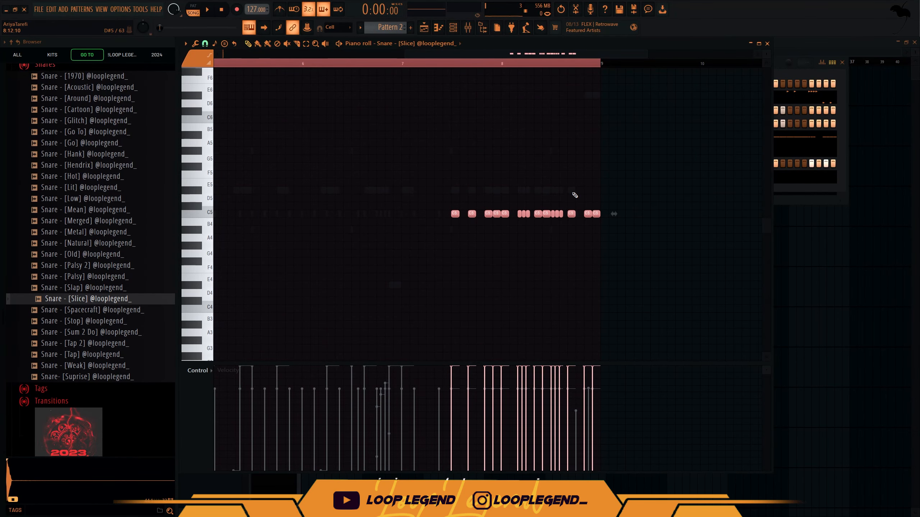
# Step: Apply a rising fine-pitch ramp to the Snare - [Slice] roll in bar 8 and transpose it down seven semitones
pyautogui.click(197, 370)
pyautogui.click(230, 423)
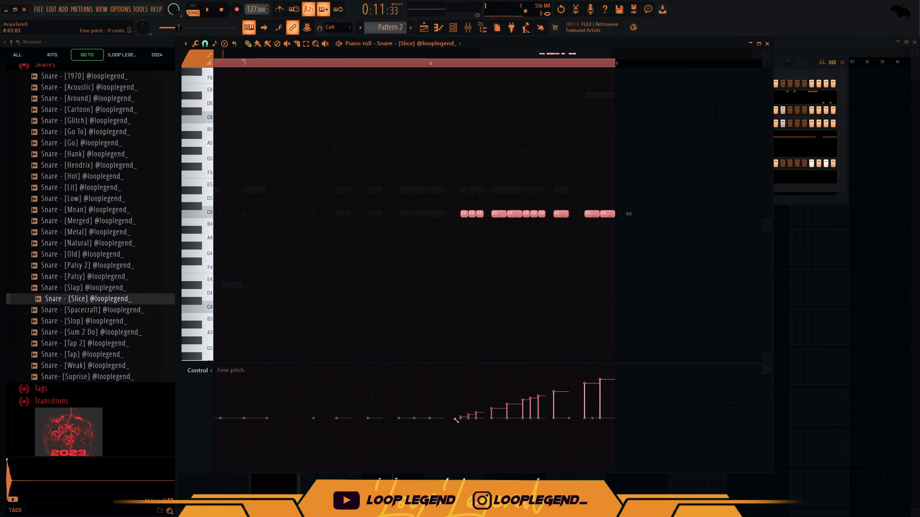
pyautogui.hotkey('ctrl', 'd')
pyautogui.hotkey('shift', 'Down')
pyautogui.hotkey('shift', 'Down')
pyautogui.hotkey('shift', 'Down')
pyautogui.hotkey('shift', 'Down')
pyautogui.hotkey('shift', 'Down')
pyautogui.hotkey('shift', 'Down')
pyautogui.hotkey('shift', 'Down')
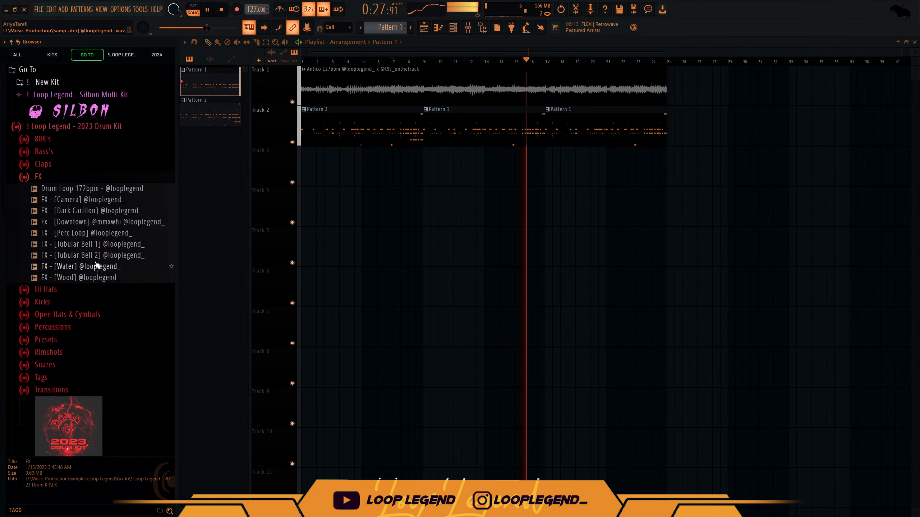
# Step: Load FX - [Tubular Bell 2] from the 2023 drum kit into a new channel
pyautogui.click(100, 255)
pyautogui.rightClick(100, 255)
pyautogui.click(116, 269)
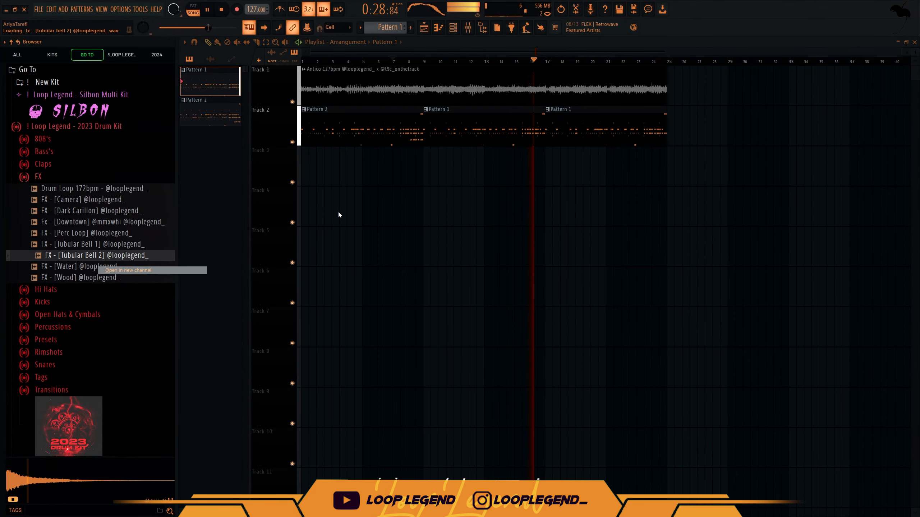
# Step: Make the Pattern 1 clip at bar 17 unique as Pattern 2, cue playback there and open the clip for editing
pyautogui.click(580, 133)
pyautogui.click(547, 110)
pyautogui.click(566, 181)
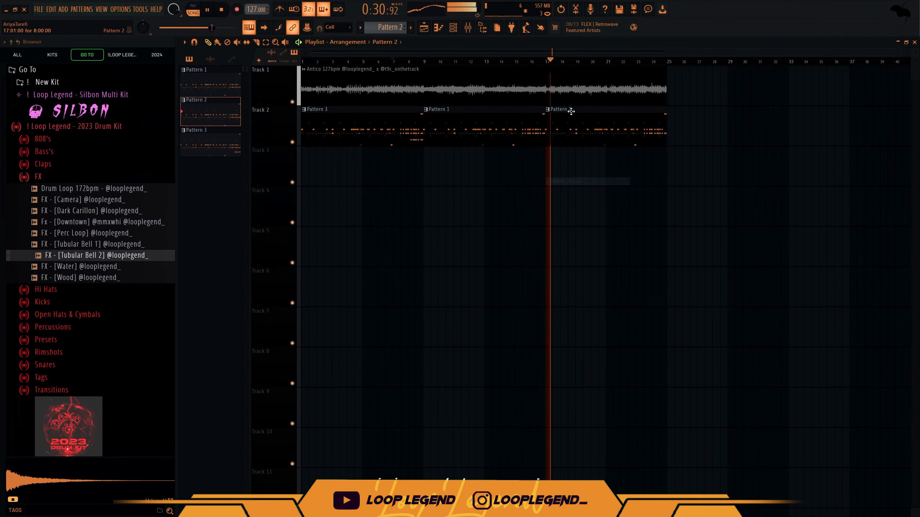
pyautogui.click(548, 62)
pyautogui.doubleClick(575, 123)
pyautogui.press('space')
# Step: Place a D#5 Tubular Bell 2 note at the start of Pattern 2 and repeat it every two bars across eight bars
pyautogui.click(377, 189)
pyautogui.press('F7')
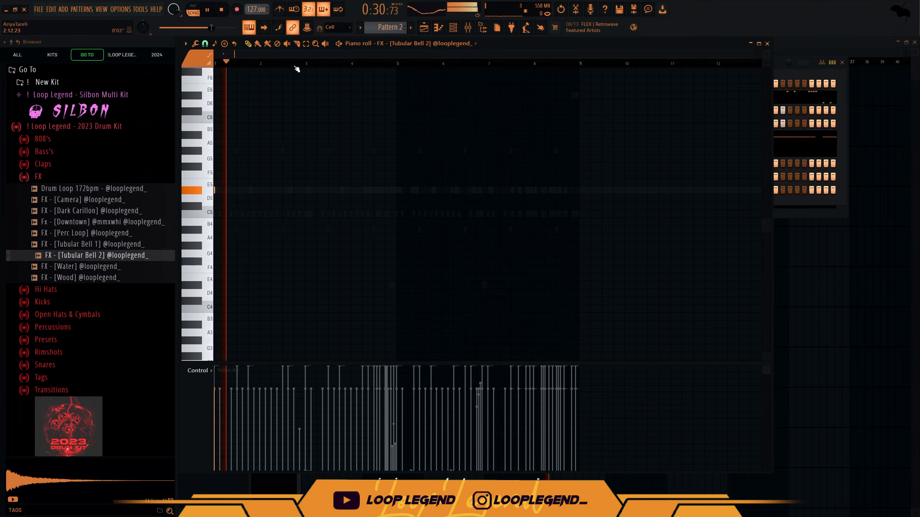
pyautogui.moveTo(309, 68); pyautogui.dragTo(139, 75)
pyautogui.hotkey('ctrl', 'Right')
pyautogui.hotkey('ctrl', 'Right')
pyautogui.hotkey('ctrl', 'Right')
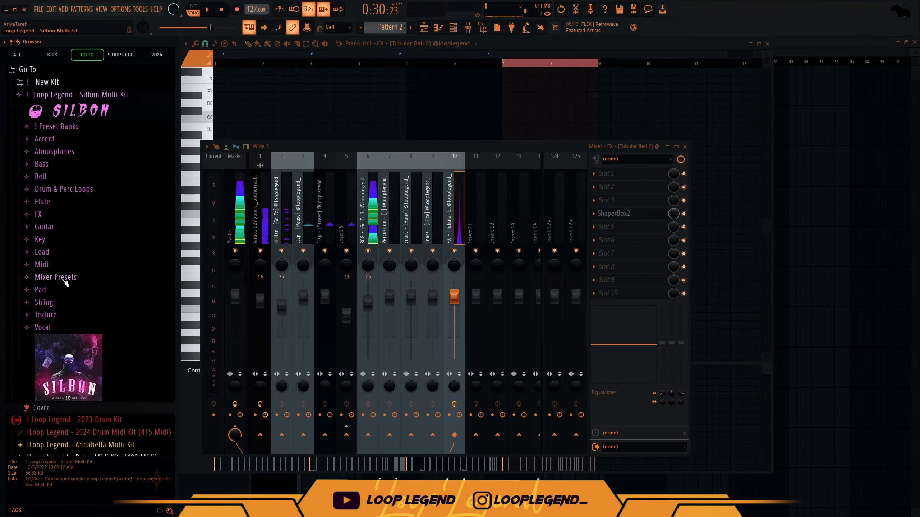
# Step: Load the Tubular Bell preset from the Silbon kit's mixer presets onto mixer insert 10
pyautogui.click(63, 281)
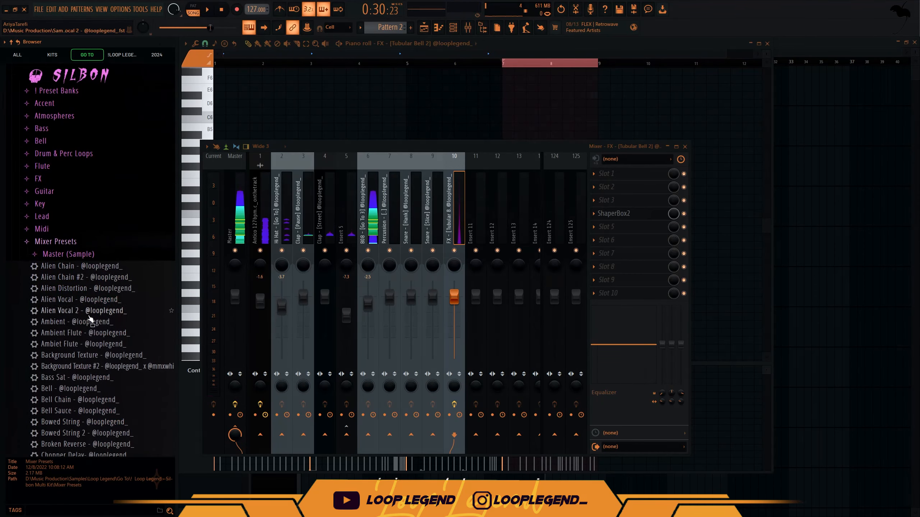
pyautogui.scroll(-10, 72, 268)
pyautogui.scroll(-10, 87, 437)
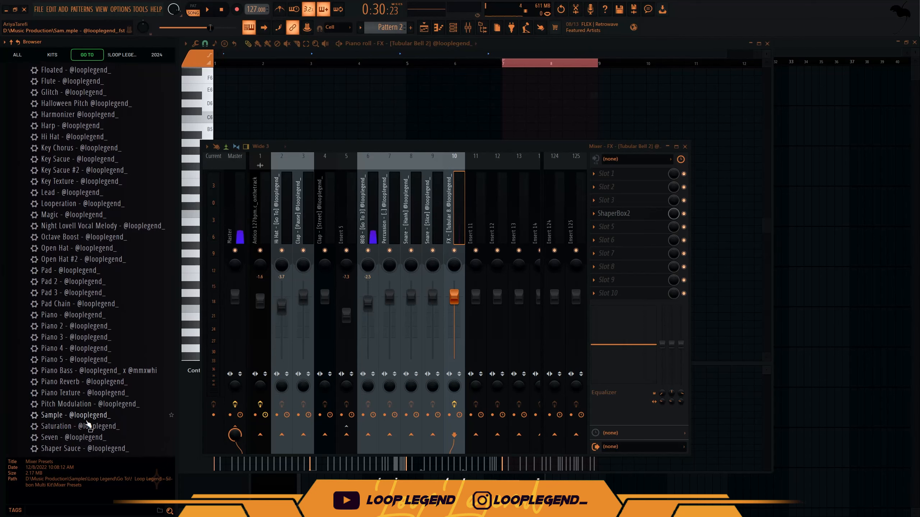
pyautogui.scroll(-2, 88, 432)
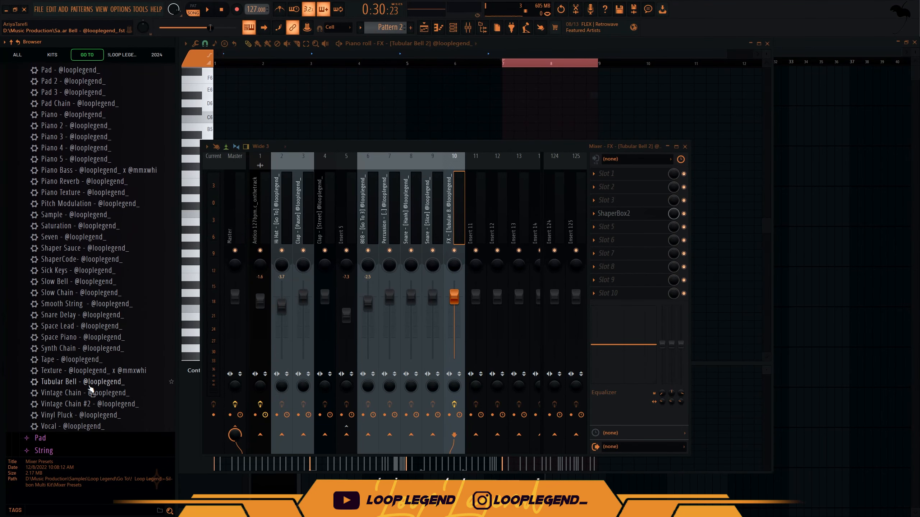
pyautogui.moveTo(83, 383); pyautogui.dragTo(453, 243)
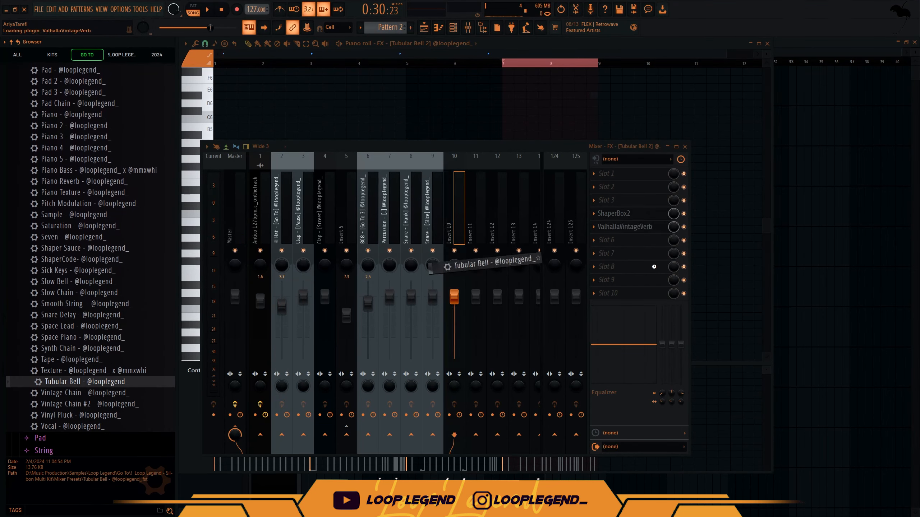
pyautogui.click(594, 247)
pyautogui.click(611, 259)
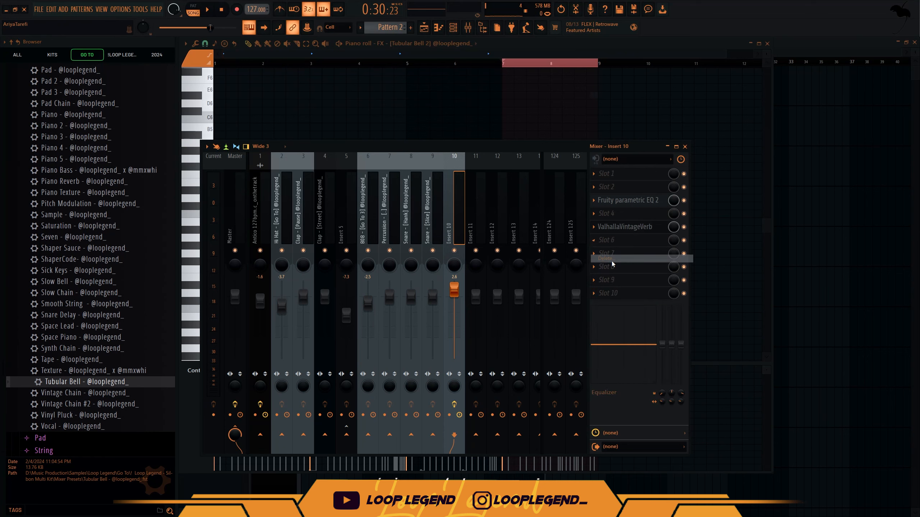
pyautogui.hotkey('ctrl', 'z')
# Step: Play the arrangement with the Tubular Bell mixer preset loaded on insert 10
pyautogui.click(667, 186)
pyautogui.press('space')
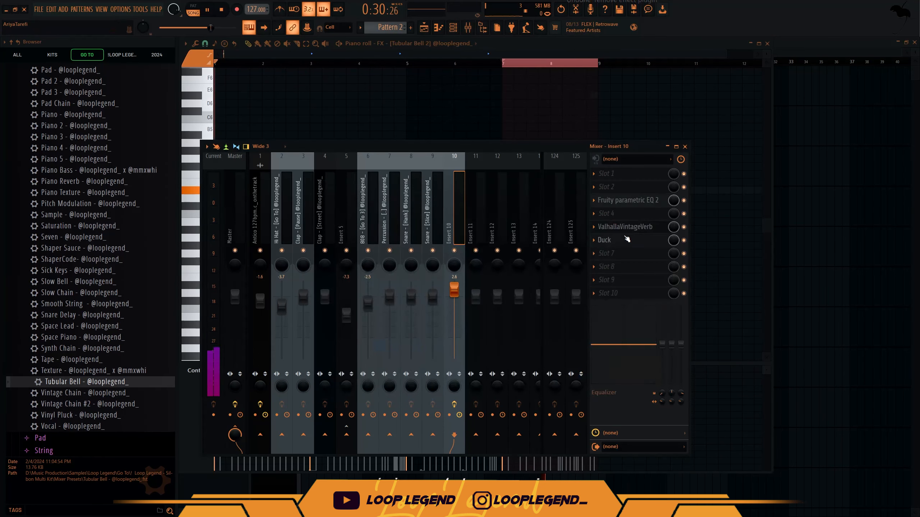